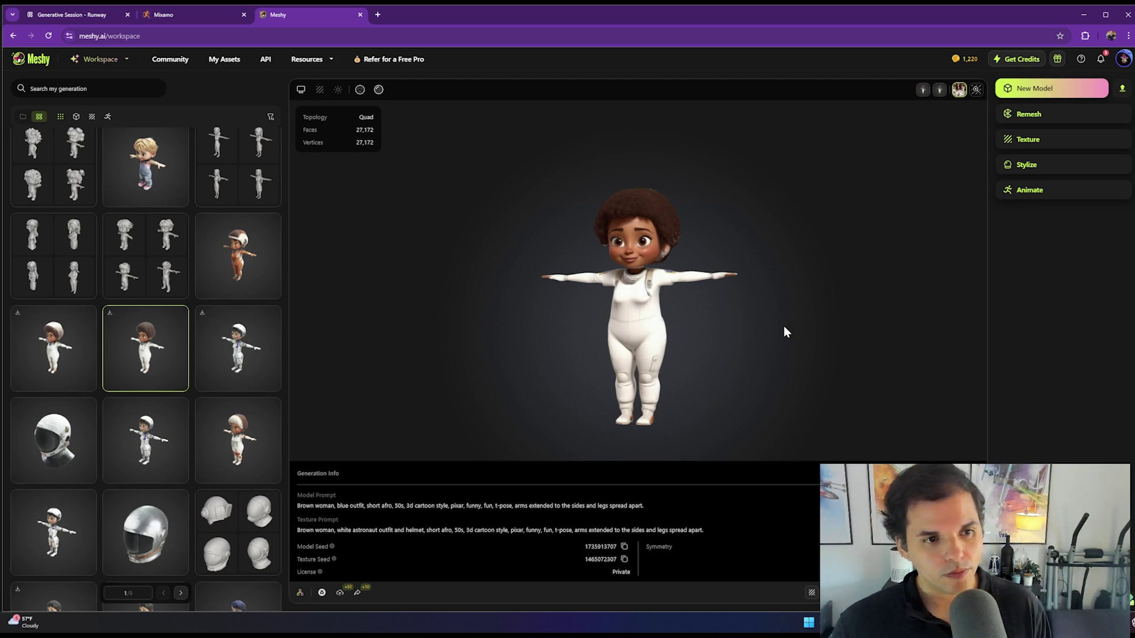
- Inspect the afro-haired astronaut character from slightly different angles and up close
{"action": "mouse_move", "coordinate": [589, 257]}
{"action": "left_mouse_down"}
{"action": "mouse_move", "coordinate": [622, 268]}
{"action": "mouse_move", "coordinate": [604, 257]}
{"action": "left_mouse_up"}
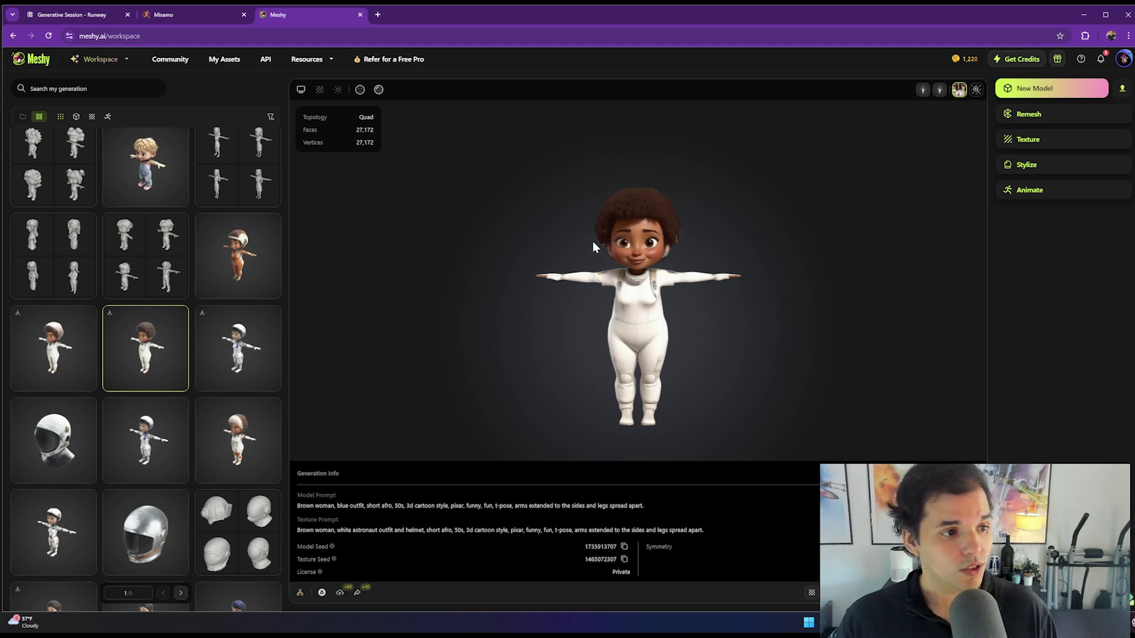
{"action": "left_click_drag", "start_coordinate": [592, 242], "coordinate": [649, 225]}
{"action": "scroll", "coordinate": [668, 221], "scroll_direction": "up", "scroll_amount": 2}
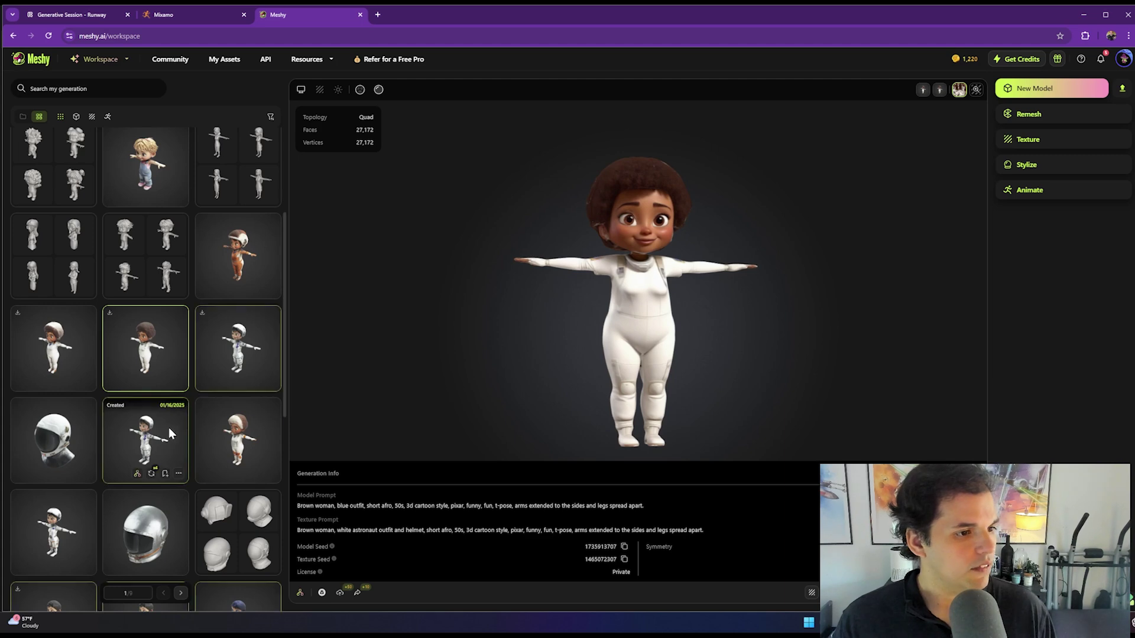
- Open the short-haired astronaut woman in the orange-shouldered suit from the generations, inspect it, and browse the other generated models
{"action": "scroll", "coordinate": [140, 473], "scroll_direction": "down", "scroll_amount": 4}
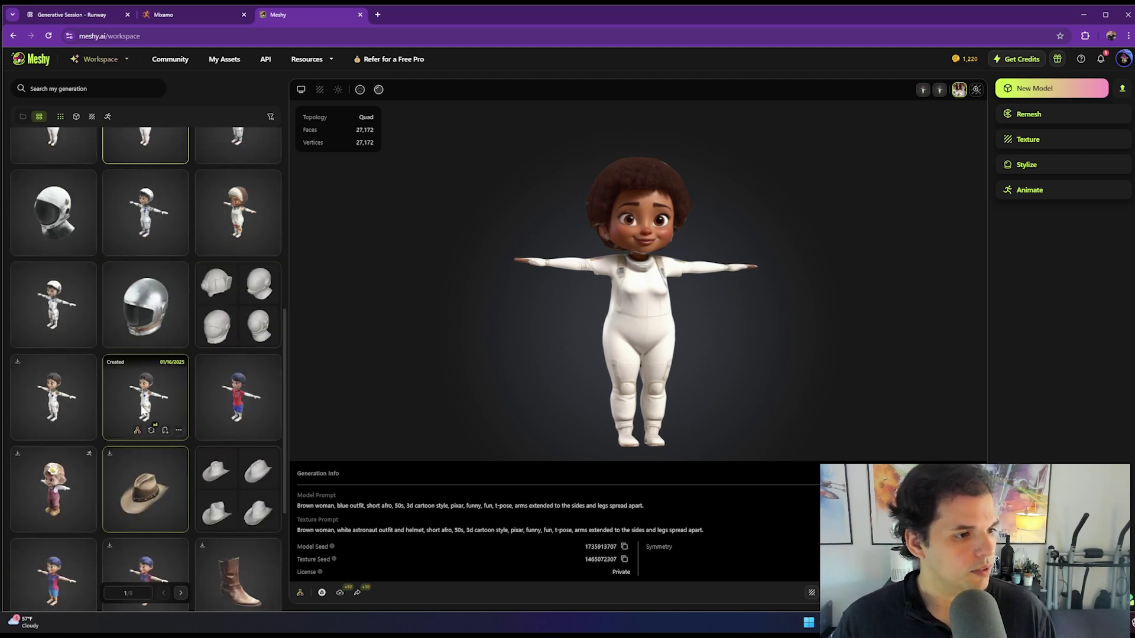
{"action": "left_click", "coordinate": [40, 400]}
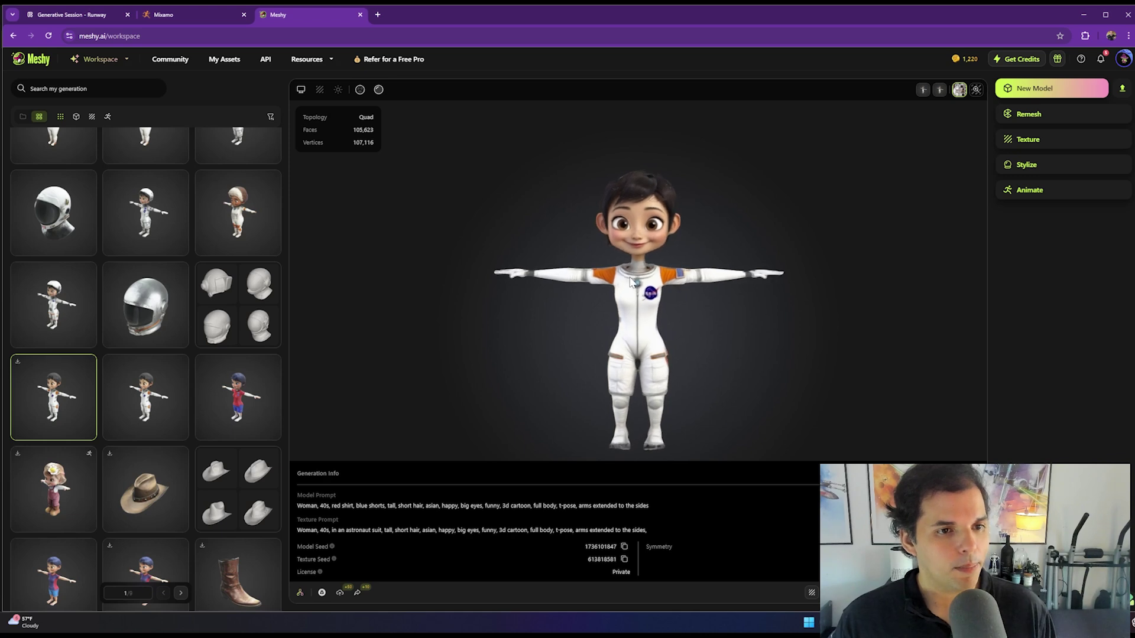
{"action": "left_click_drag", "start_coordinate": [628, 272], "coordinate": [652, 269]}
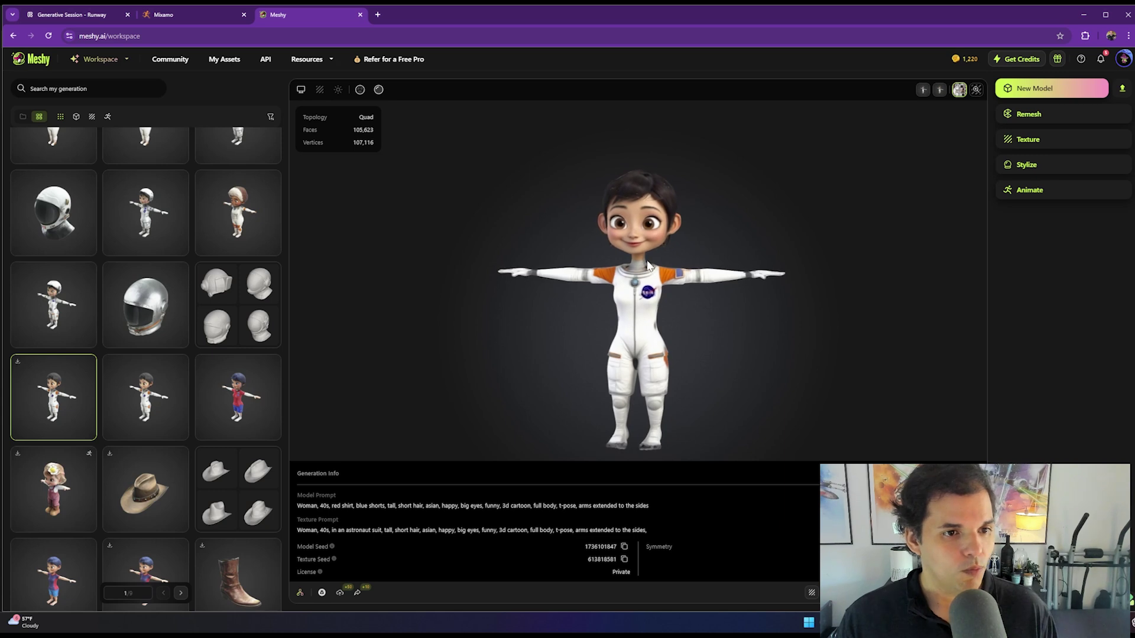
{"action": "scroll", "coordinate": [122, 286], "scroll_direction": "up", "scroll_amount": 7}
{"action": "scroll", "coordinate": [158, 384], "scroll_direction": "down", "scroll_amount": 4}
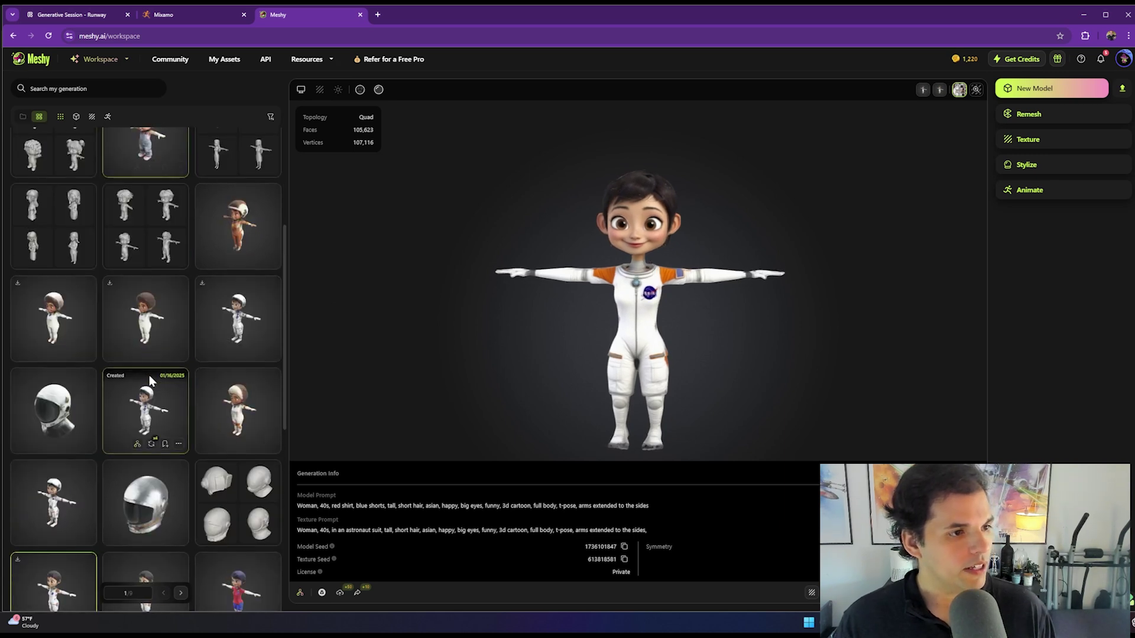
{"action": "scroll", "coordinate": [158, 385], "scroll_direction": "up", "scroll_amount": 4}
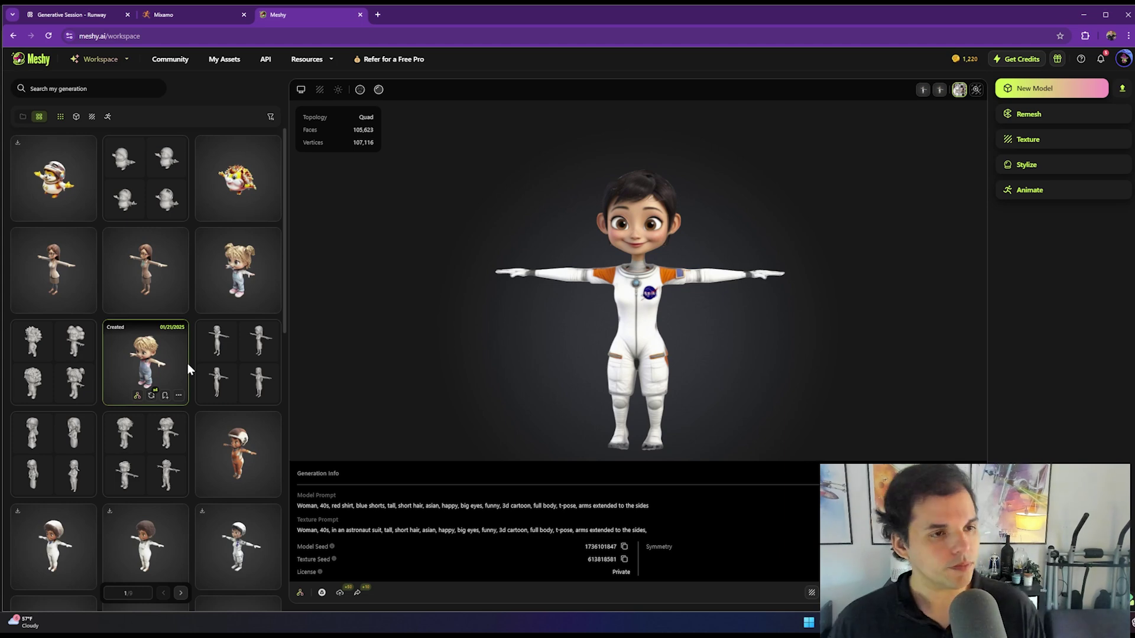
- Check the walk animations in Mixamo, then reopen the afro-haired astronaut in Meshy and view its download settings
{"action": "left_click", "coordinate": [201, 21]}
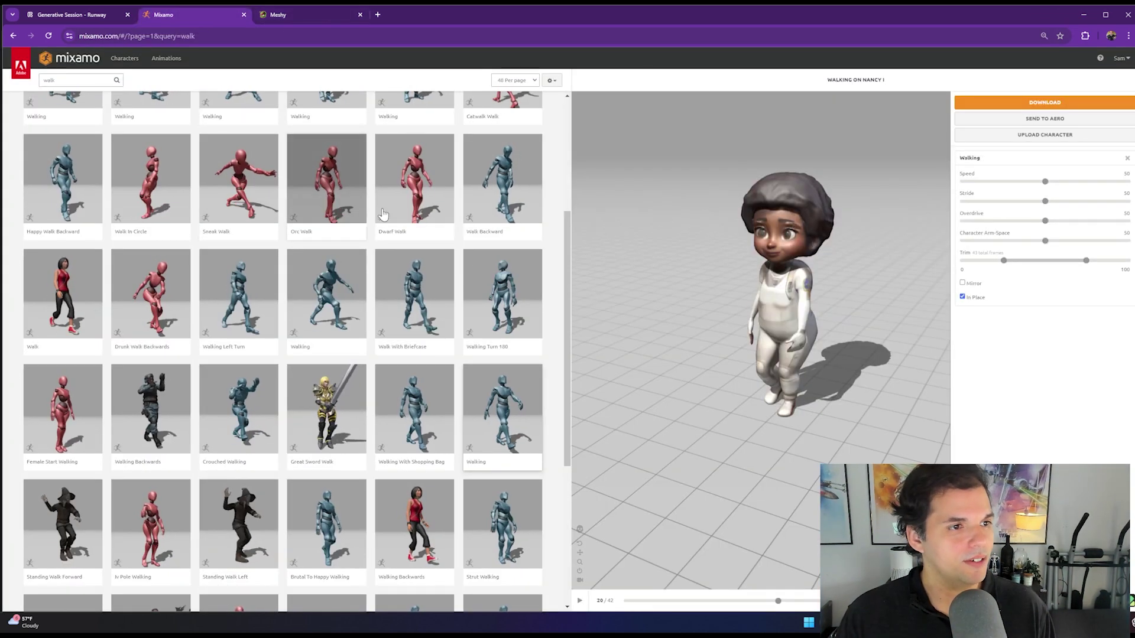
{"action": "scroll", "coordinate": [476, 354], "scroll_direction": "up", "scroll_amount": 4}
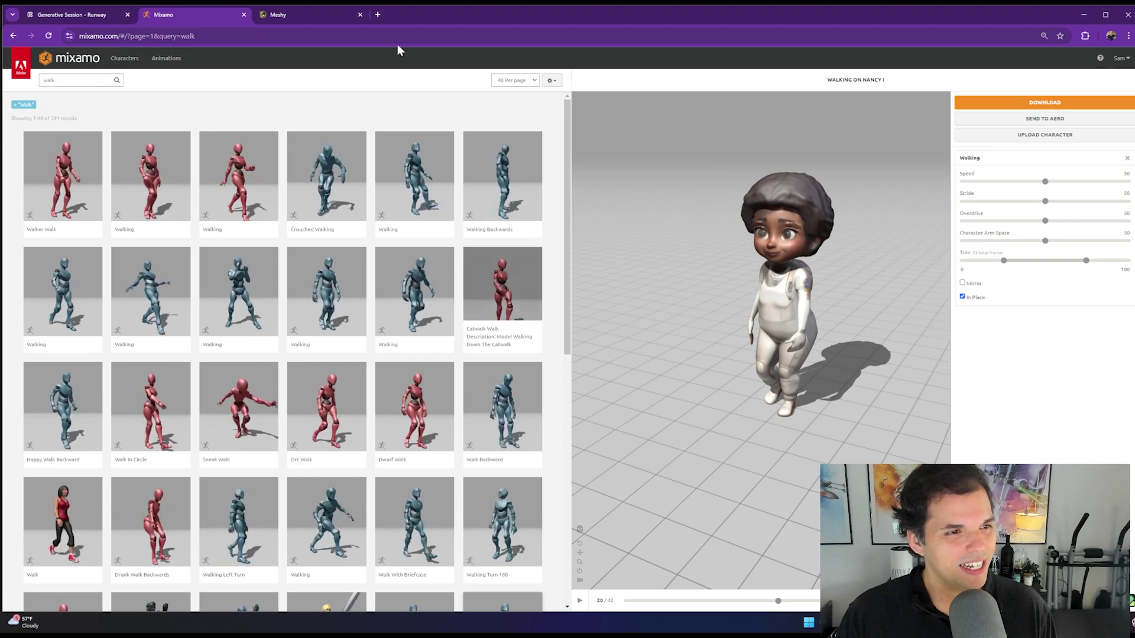
{"action": "left_click", "coordinate": [286, 14]}
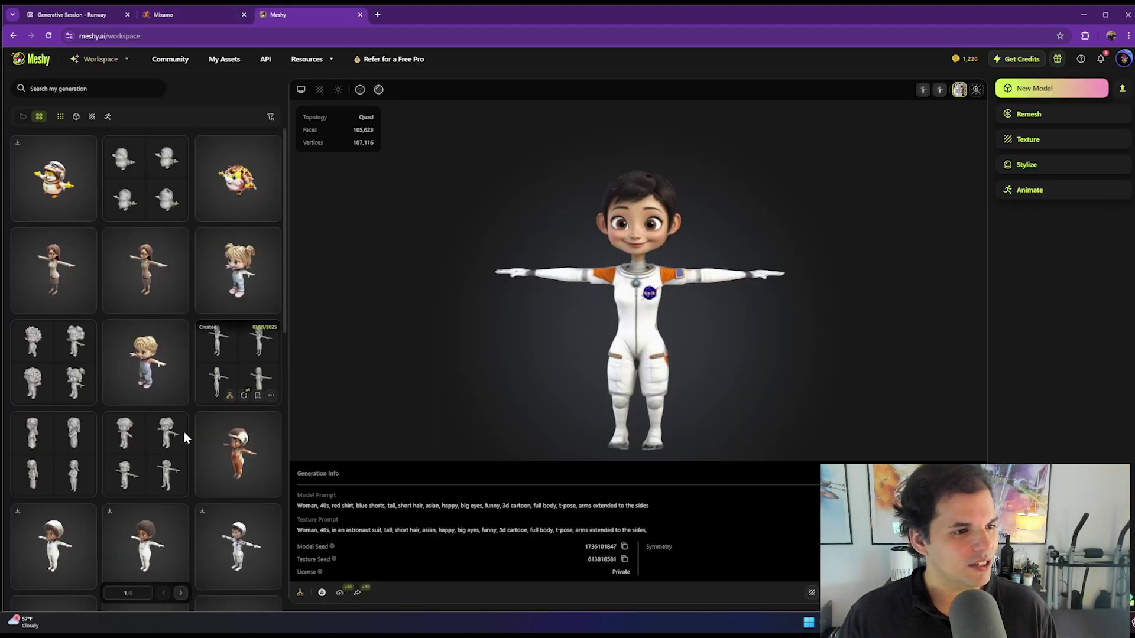
{"action": "scroll", "coordinate": [183, 432], "scroll_direction": "down", "scroll_amount": 4}
{"action": "left_click", "coordinate": [146, 324]}
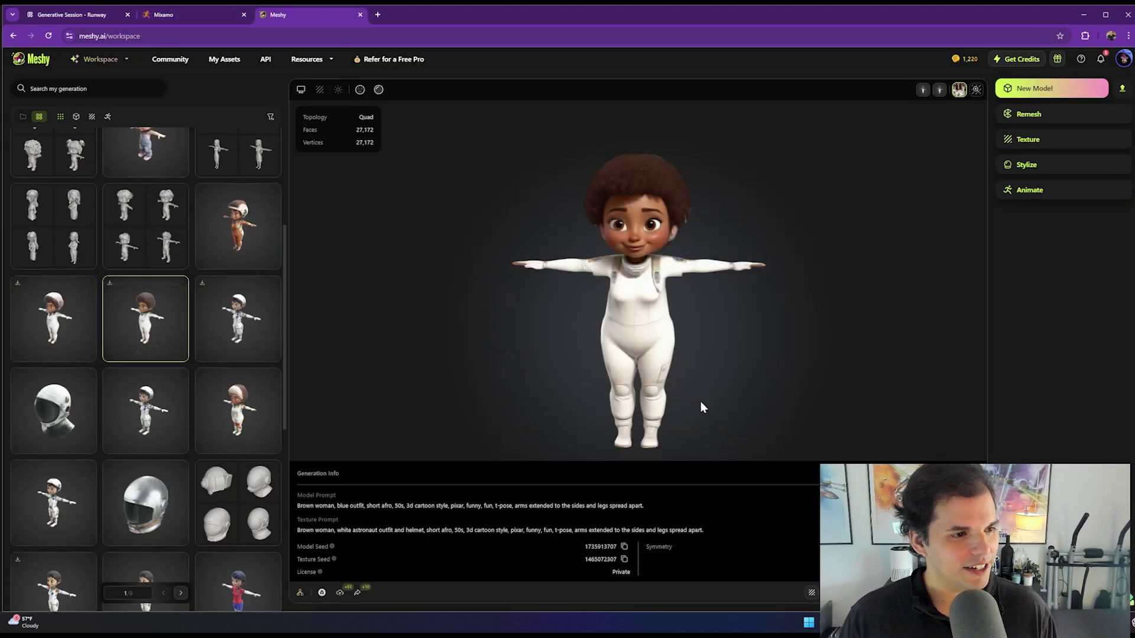
{"action": "left_click", "coordinate": [961, 593]}
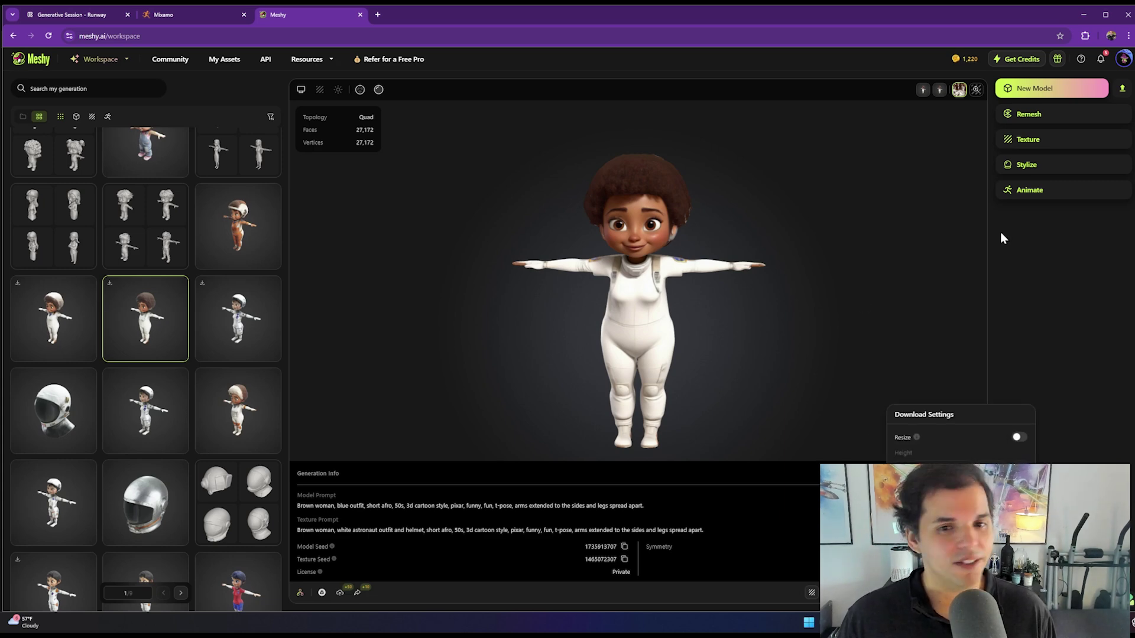
{"action": "left_click", "coordinate": [1015, 250]}
- Switch to Mixamo and look at the character upload dialog and its file selection without uploading anything
{"action": "left_click", "coordinate": [189, 14]}
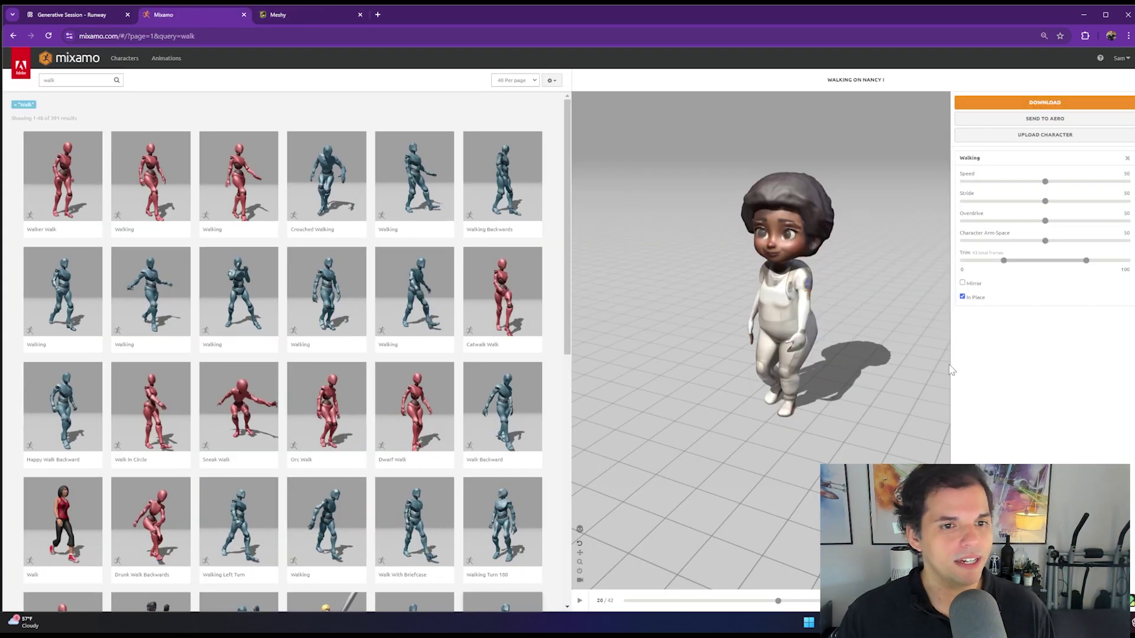
{"action": "left_click", "coordinate": [1046, 134]}
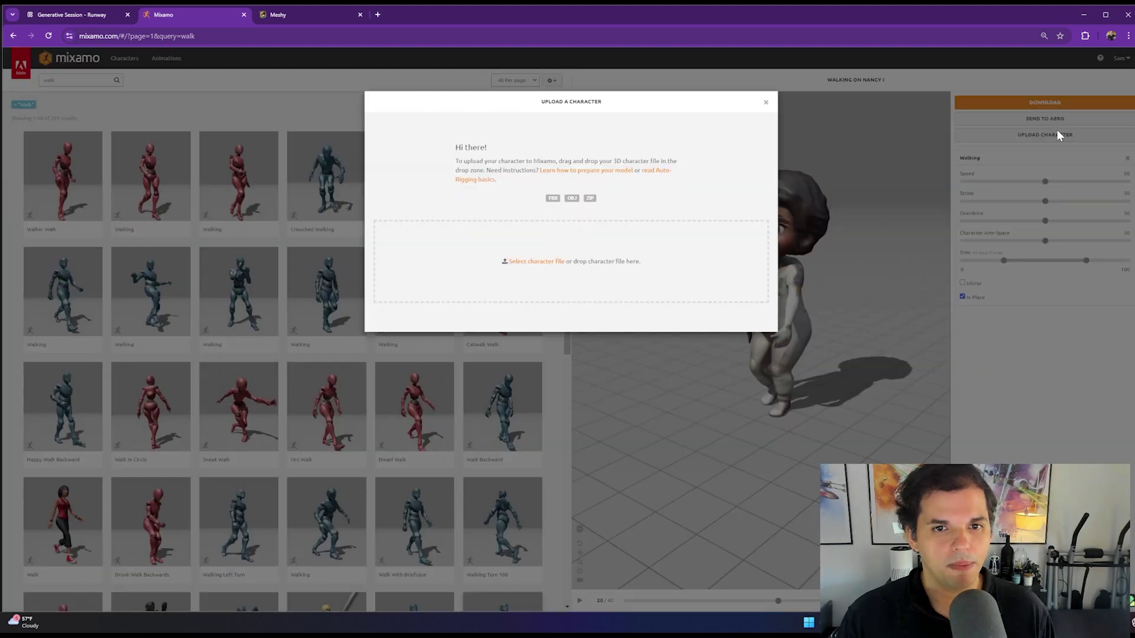
{"action": "left_click", "coordinate": [536, 261]}
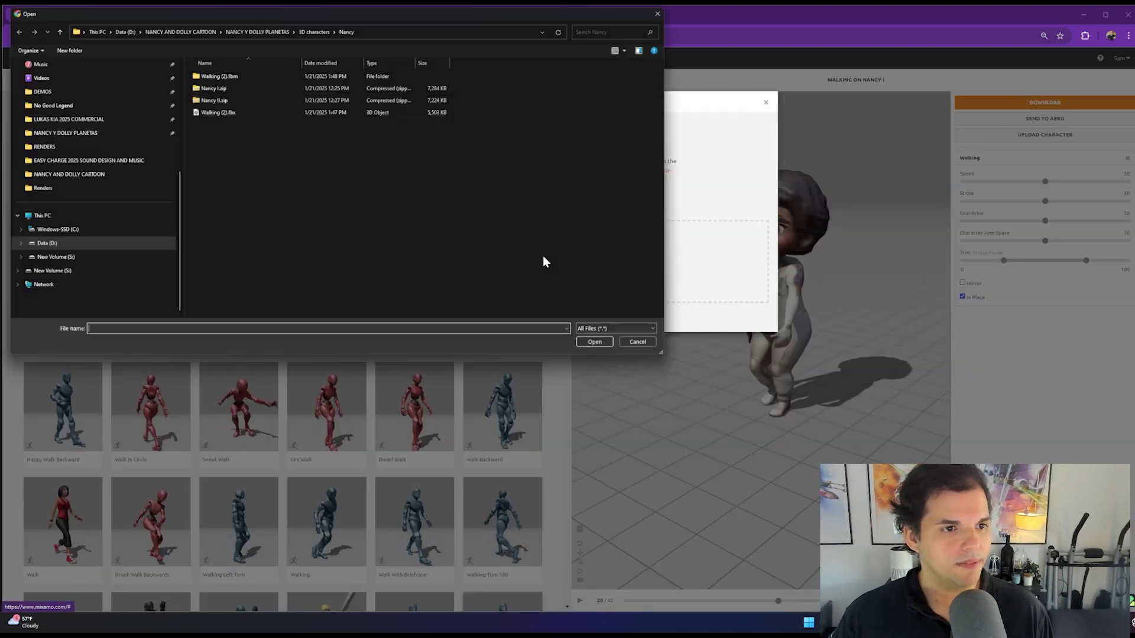
{"action": "left_click", "coordinate": [642, 344]}
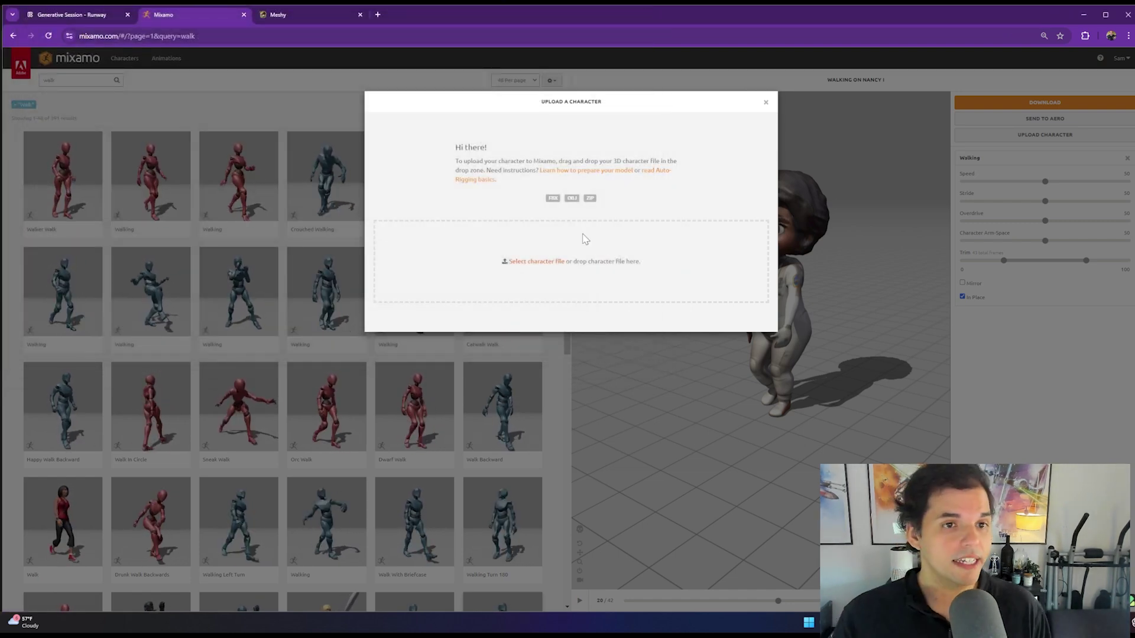
{"action": "left_click", "coordinate": [764, 104]}
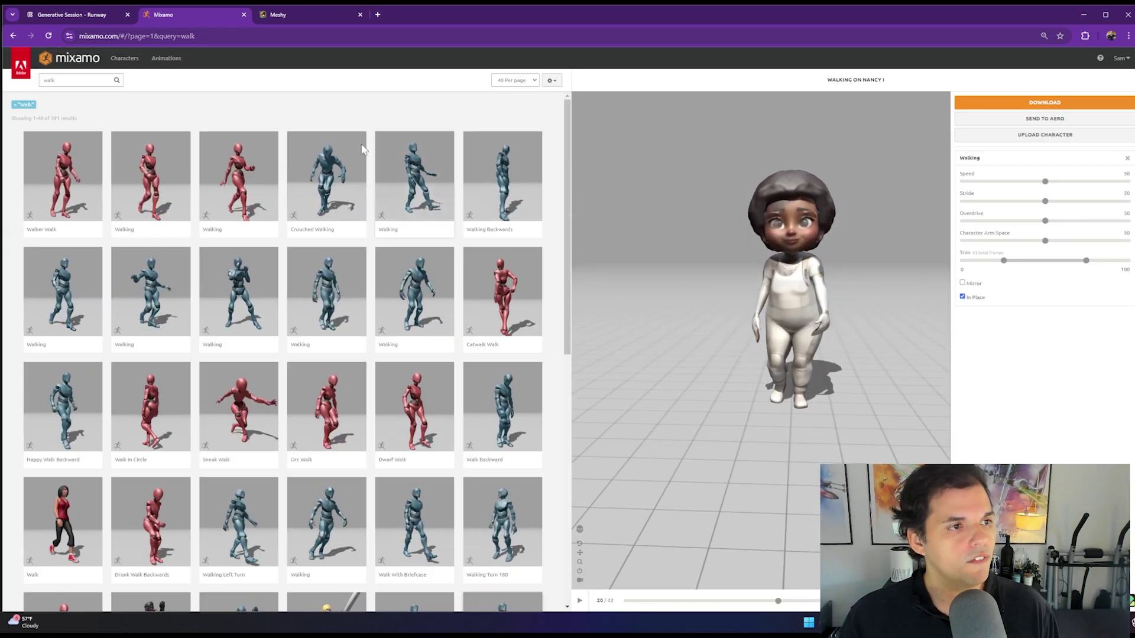
- Play the walking animation on the character and compare its motion with In Place off and on
{"action": "left_click", "coordinate": [230, 204]}
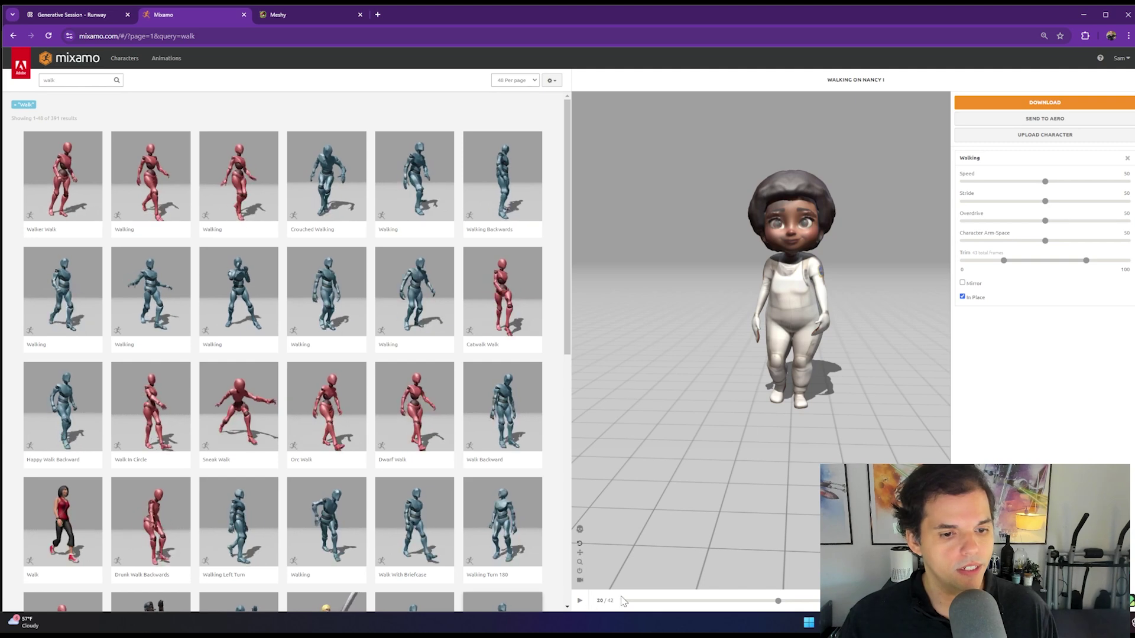
{"action": "left_click", "coordinate": [580, 603]}
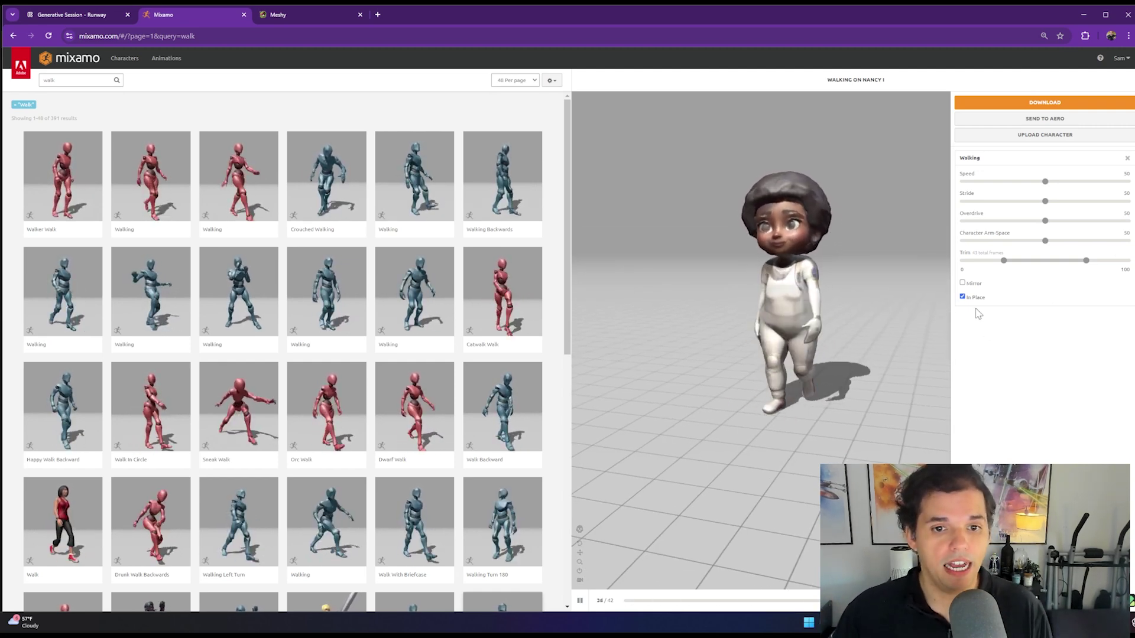
{"action": "left_click", "coordinate": [962, 297]}
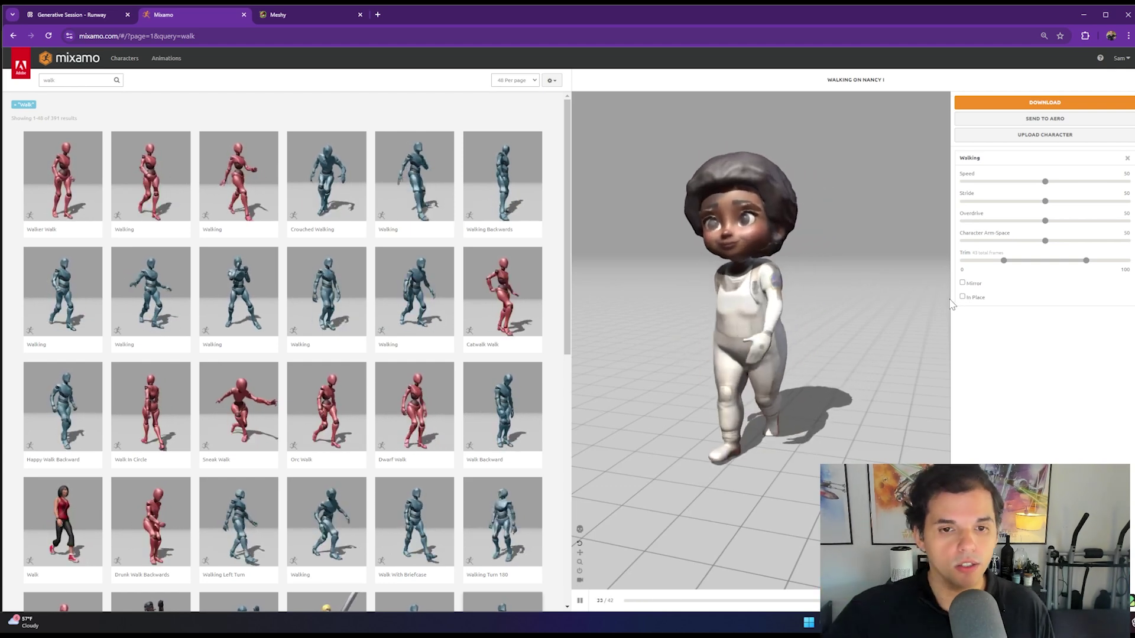
{"action": "left_click", "coordinate": [962, 296]}
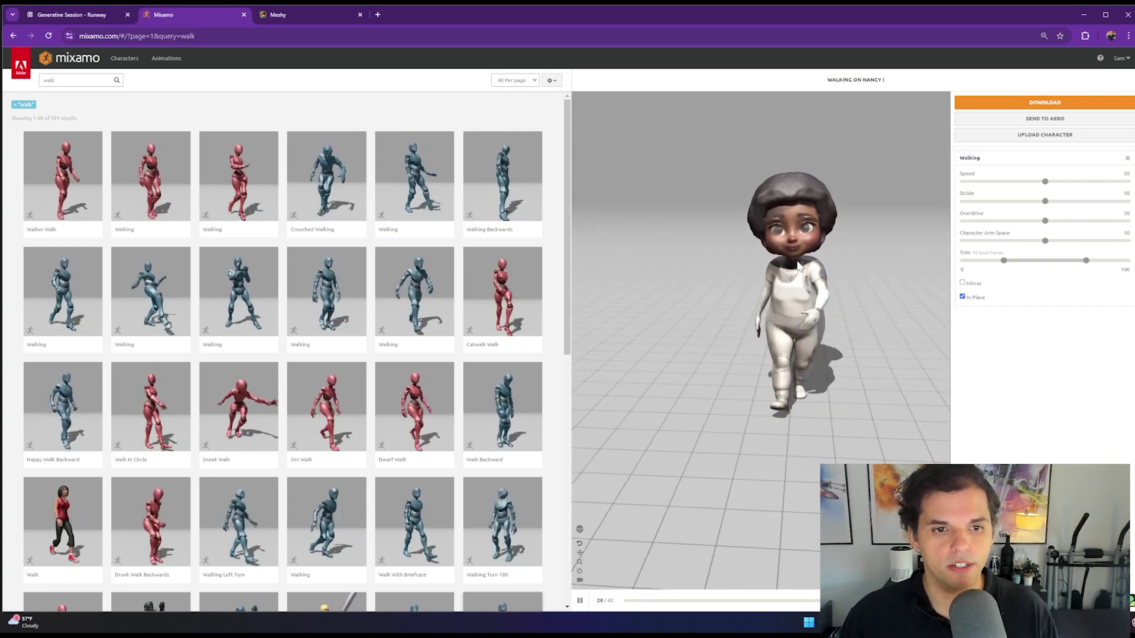
{"action": "left_click_drag", "start_coordinate": [774, 329], "coordinate": [949, 287]}
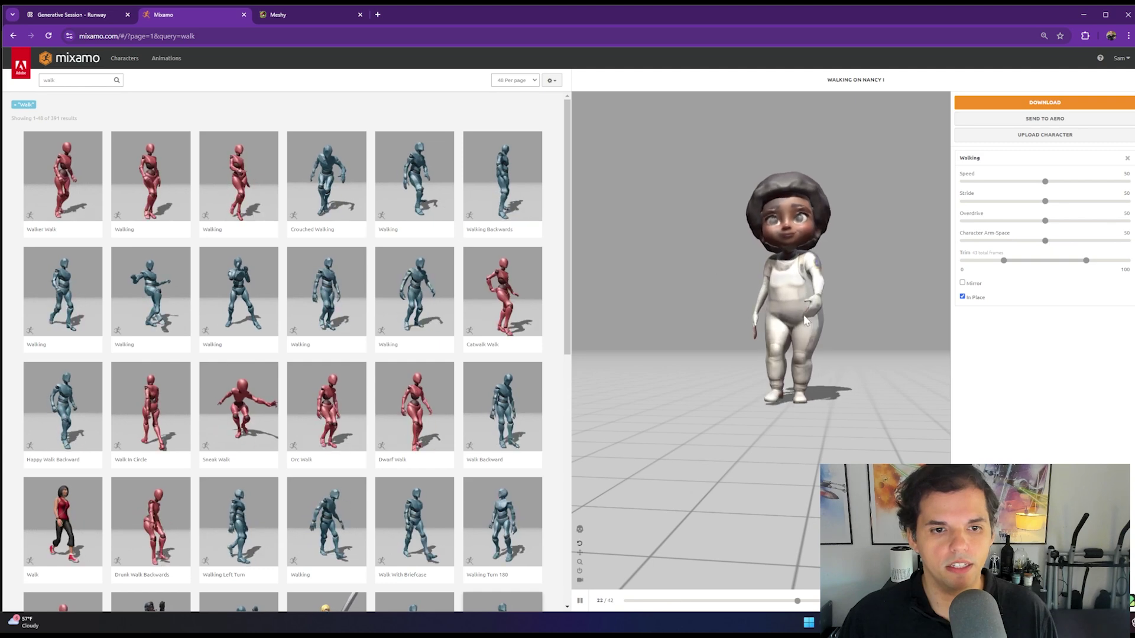
- Set the walking animation's Character Arm-Space to 55 and its Speed to 48
{"action": "left_click_drag", "start_coordinate": [1050, 245], "coordinate": [1056, 245]}
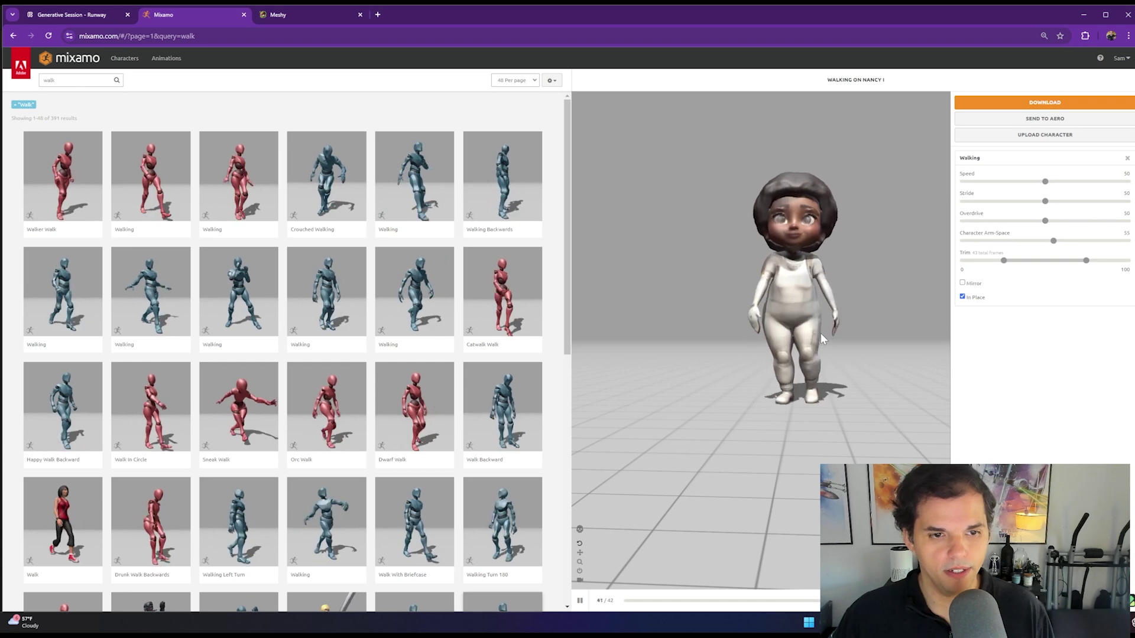
{"action": "left_click_drag", "start_coordinate": [816, 343], "coordinate": [806, 292]}
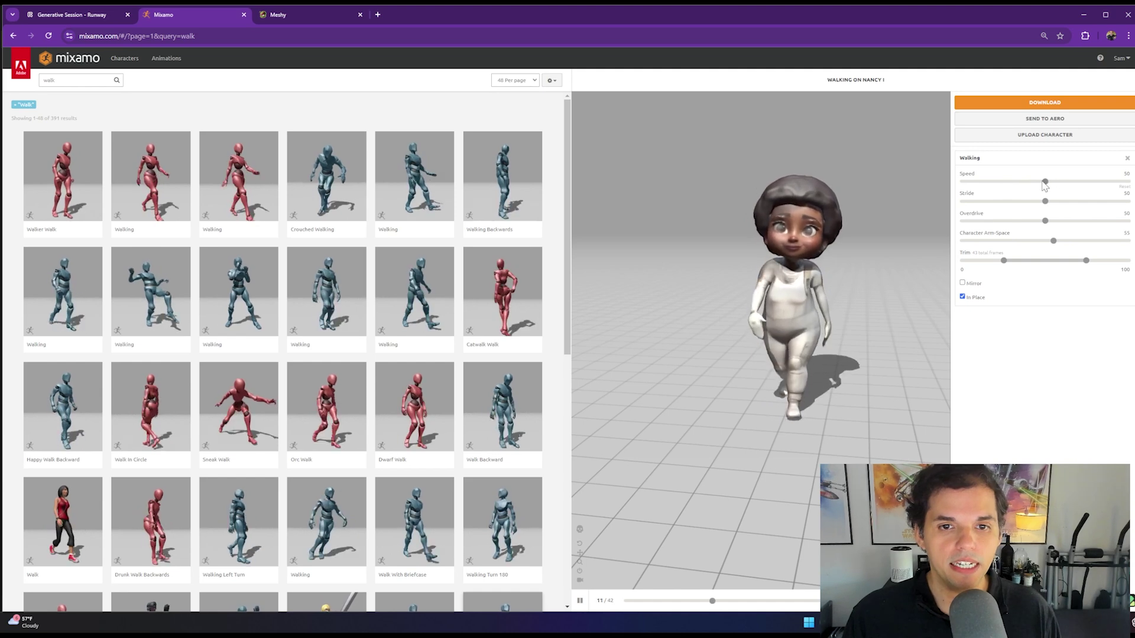
{"action": "left_click_drag", "start_coordinate": [1045, 182], "coordinate": [1035, 183]}
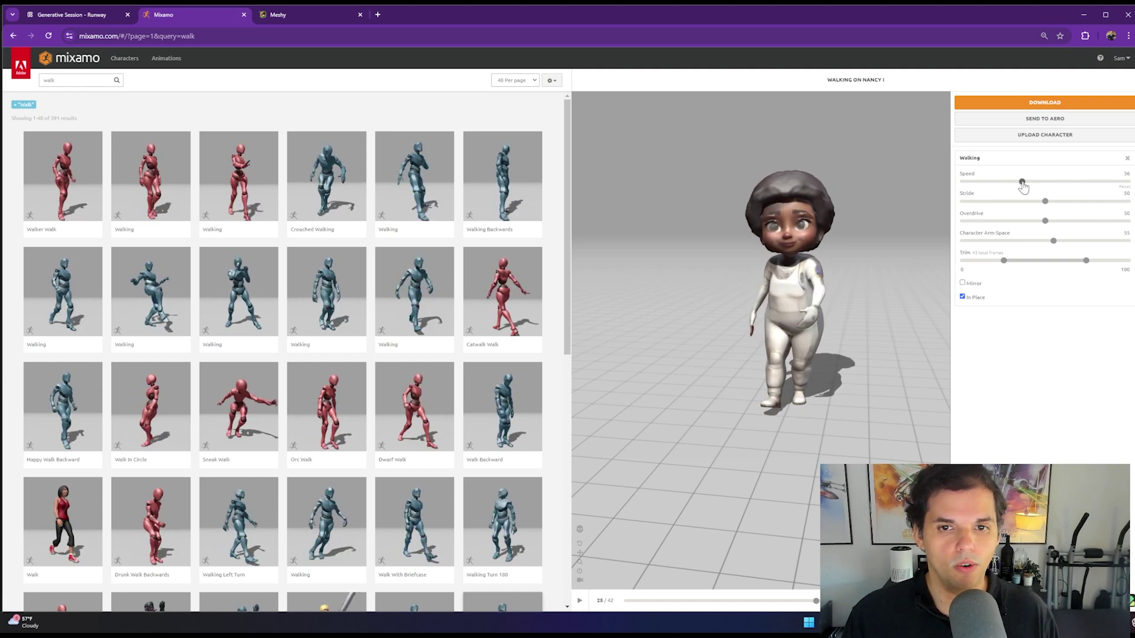
{"action": "left_click_drag", "start_coordinate": [1049, 183], "coordinate": [1040, 183]}
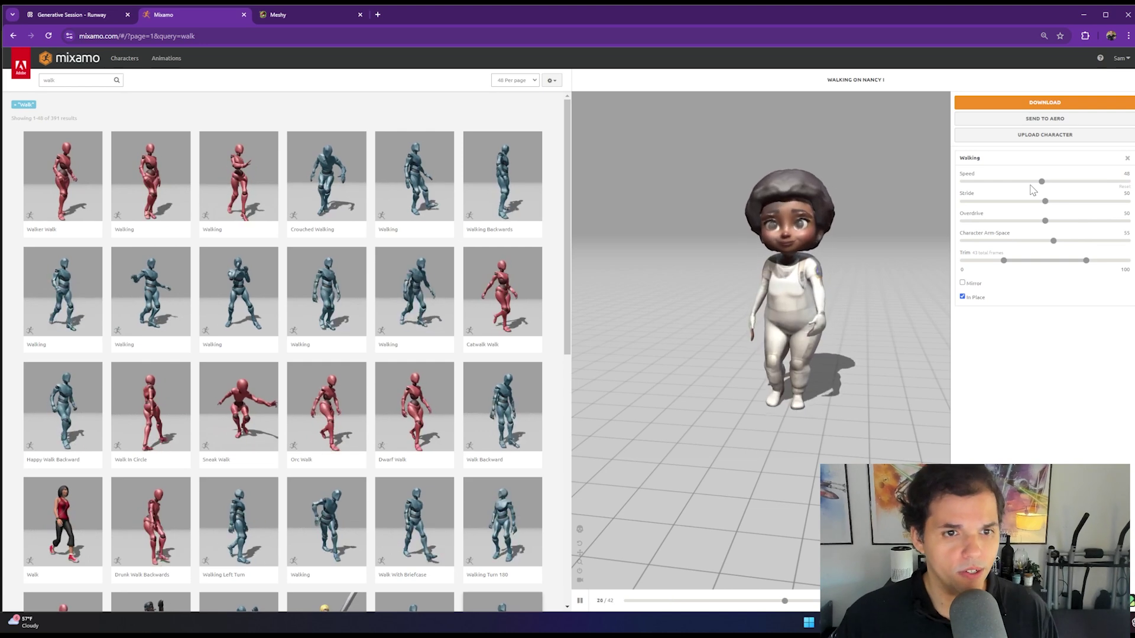
- Open the download settings for the walking animation and set Skin to With Skin
{"action": "left_click", "coordinate": [1051, 107]}
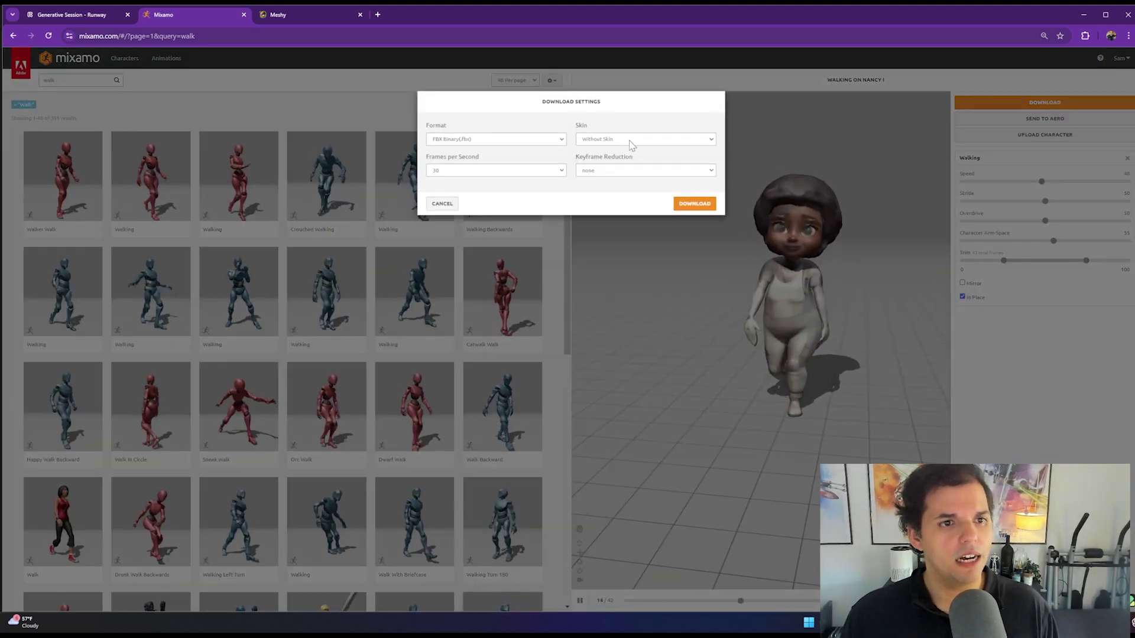
{"action": "left_click", "coordinate": [632, 140]}
{"action": "left_click", "coordinate": [622, 151]}
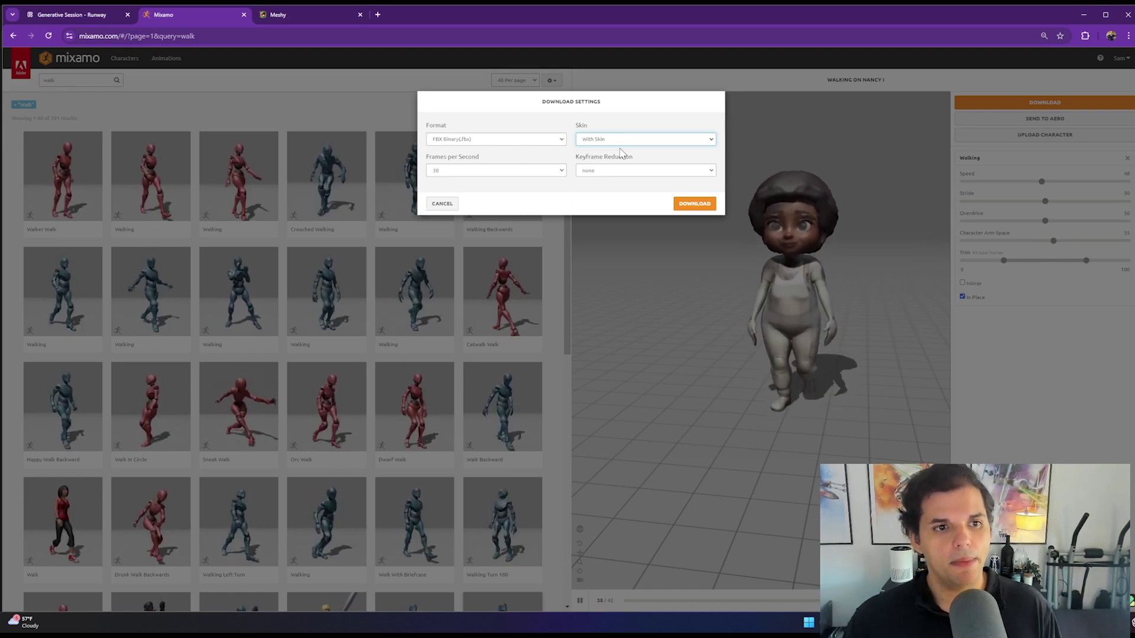
- Switch to Unreal Engine and open the NANCY folder under SpaceShips > Characters in the project content
{"action": "key", "text": "alt+Tab"}
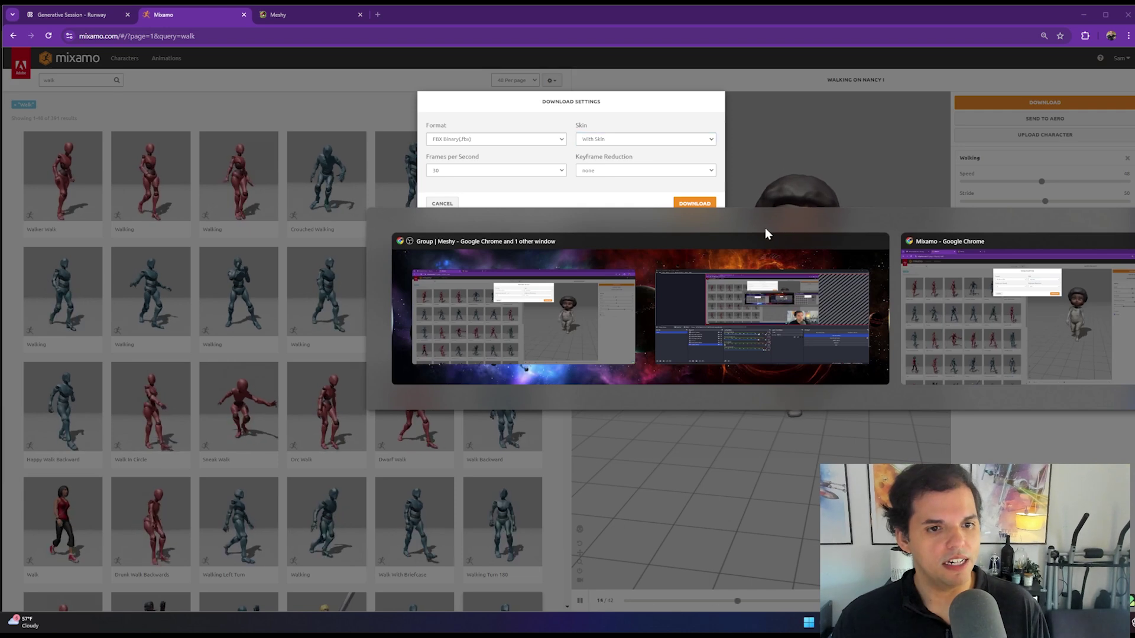
{"action": "key", "text": "alt+Tab"}
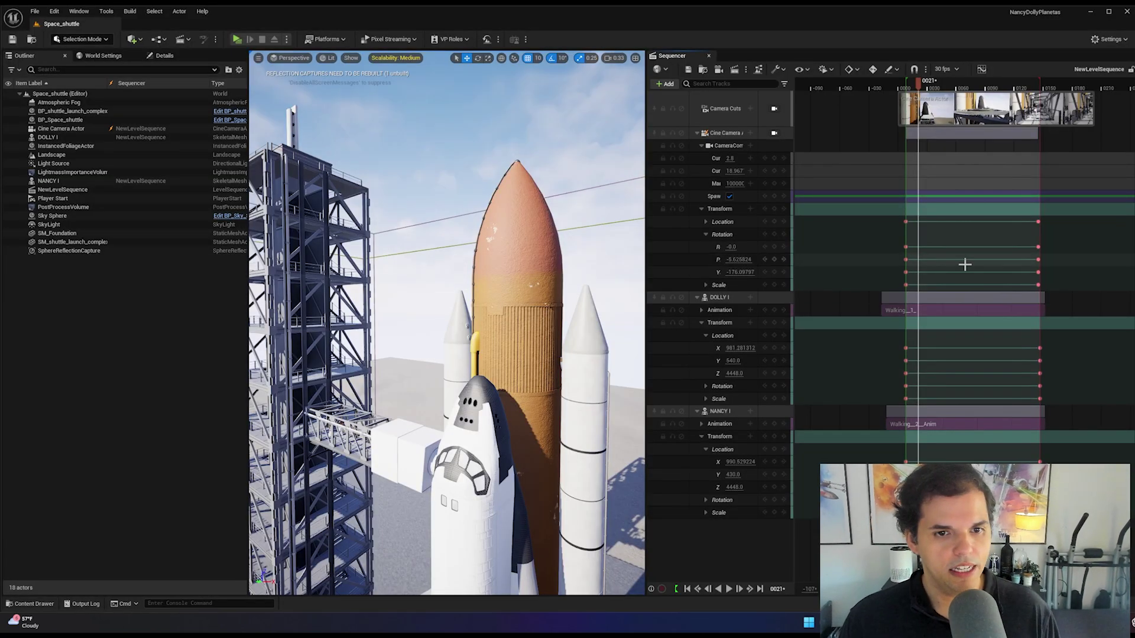
{"action": "key", "text": "ctrl+space"}
{"action": "left_click", "coordinate": [62, 511]}
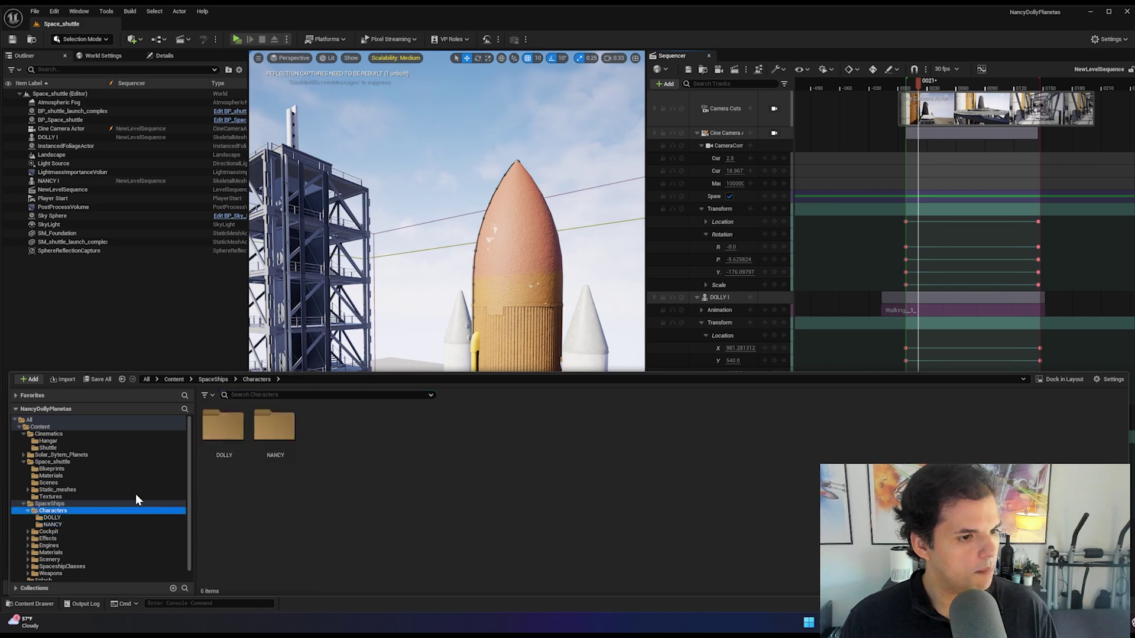
{"action": "double_click", "coordinate": [276, 447]}
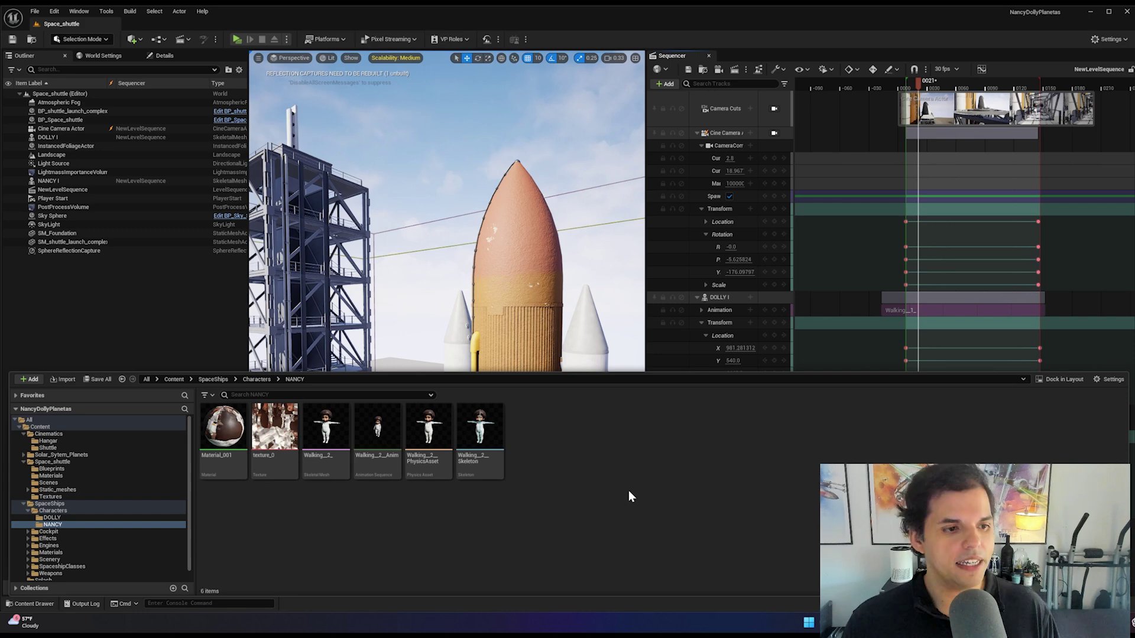
- Examine the imported walking animation, skeletal mesh, skeleton and physics assets in the NANCY folder
{"action": "left_click", "coordinate": [378, 427]}
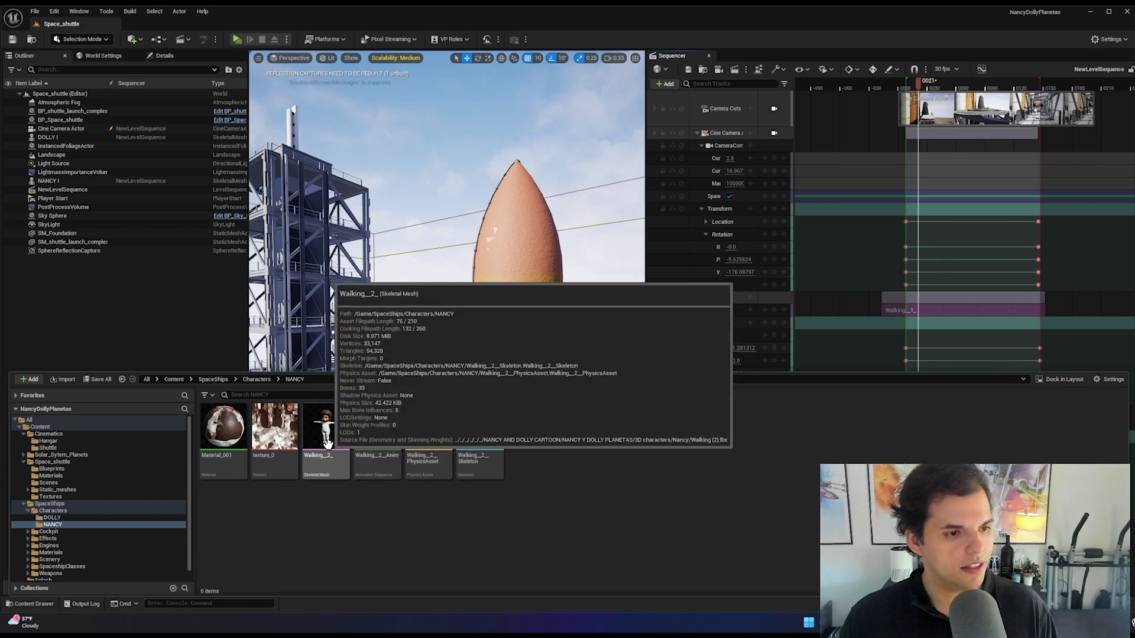
{"action": "left_click", "coordinate": [479, 431]}
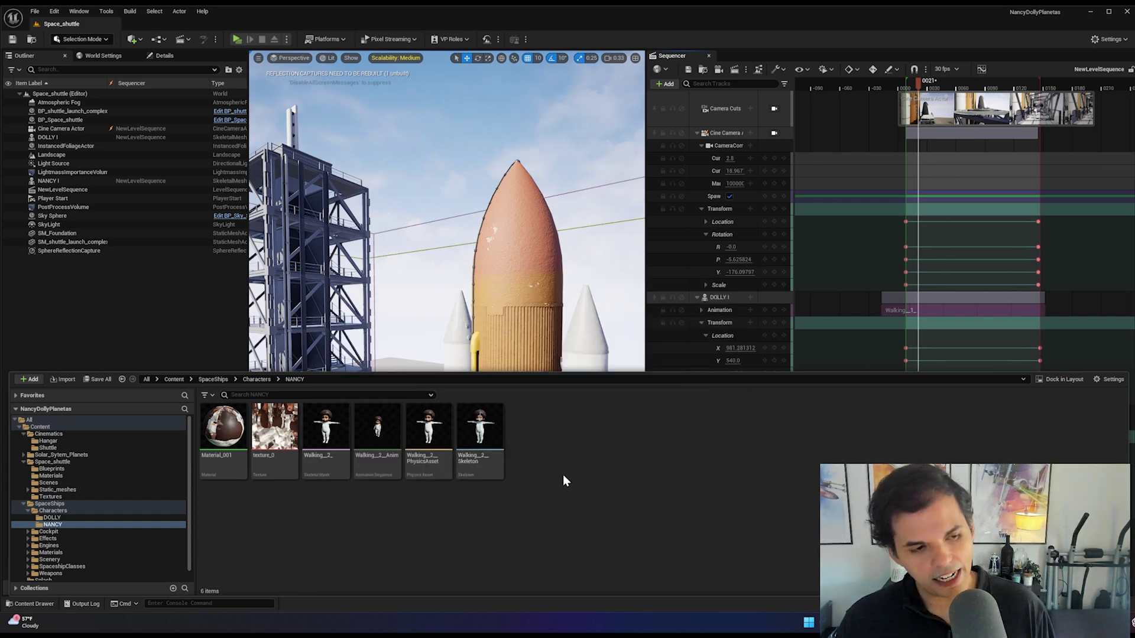
{"action": "left_click", "coordinate": [447, 440]}
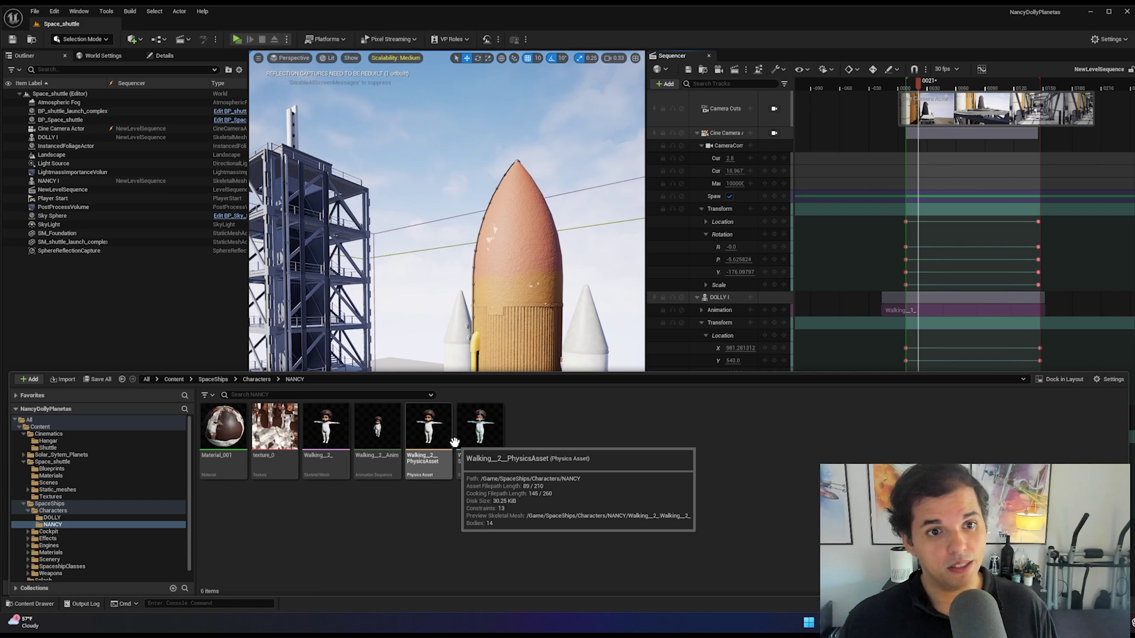
- Switch to Mixamo in the browser, dismiss the open download settings and apply the Catwalk Walk animation to the character
{"action": "key", "text": "alt+Tab"}
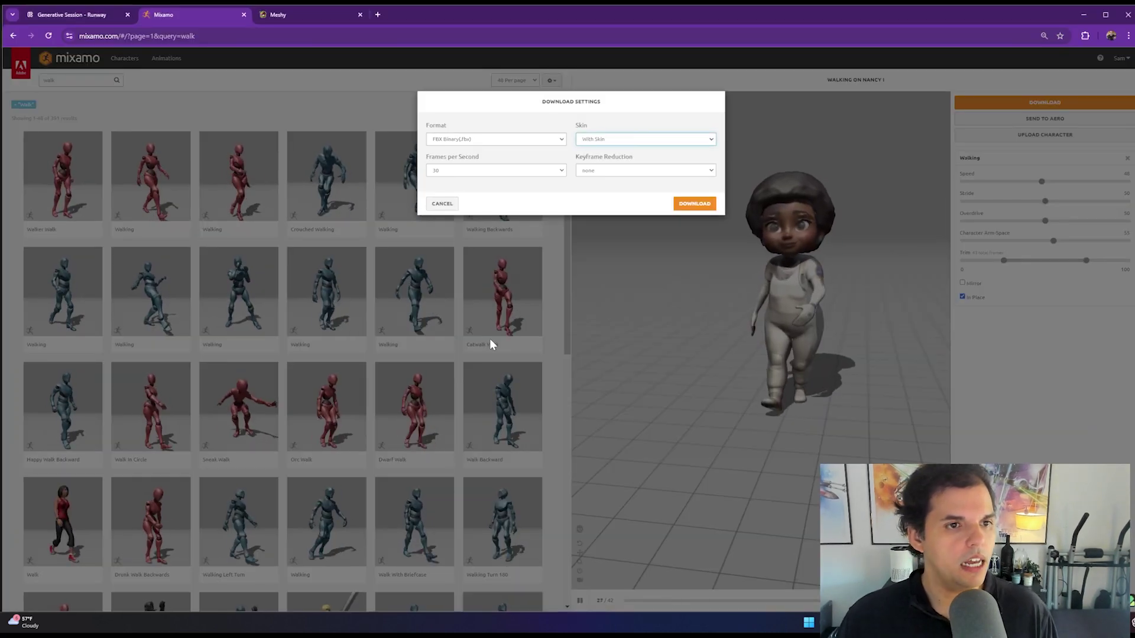
{"action": "left_click", "coordinate": [428, 207]}
{"action": "left_click", "coordinate": [505, 288]}
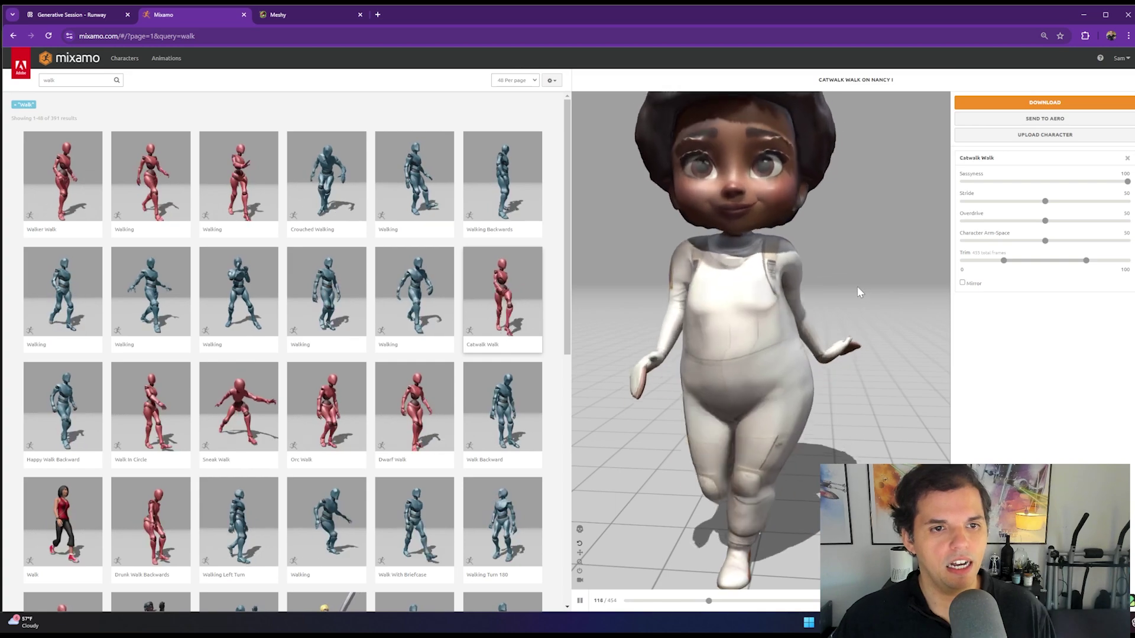
- Open the download settings for the Catwalk Walk animation and set Skin to Without Skin
{"action": "left_click", "coordinate": [975, 104]}
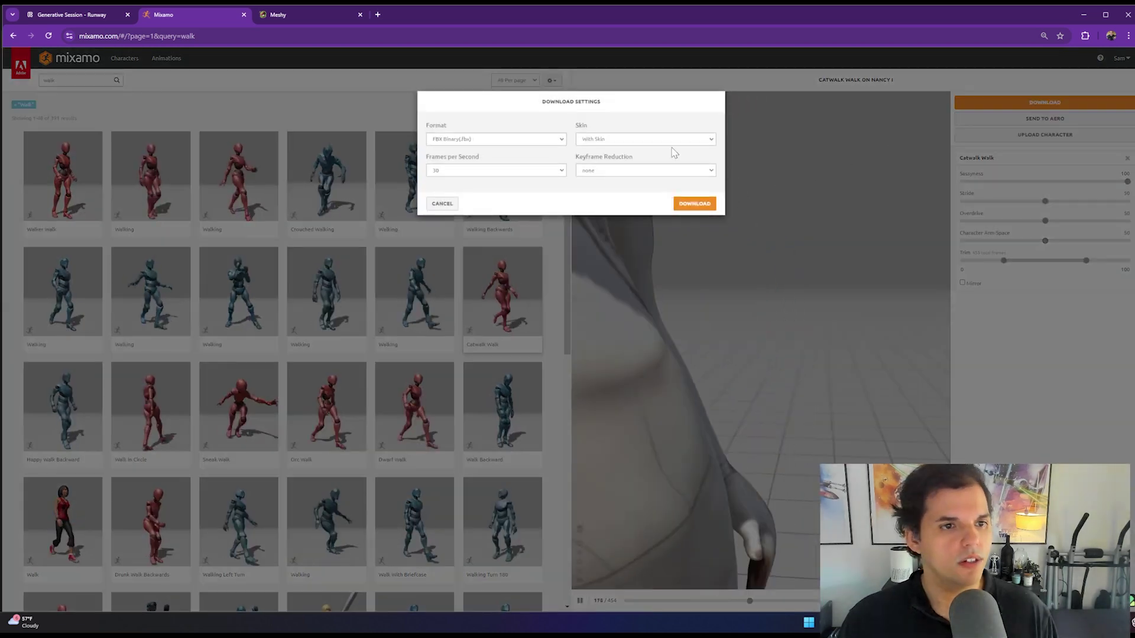
{"action": "left_click", "coordinate": [672, 141]}
{"action": "left_click", "coordinate": [653, 160]}
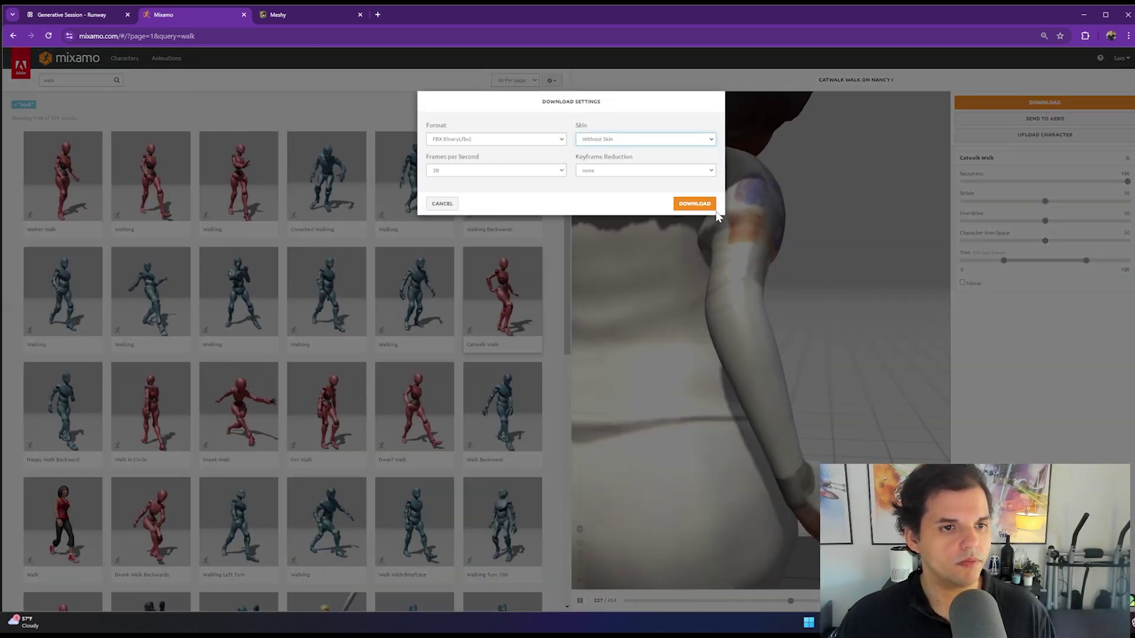
- Switch to Unreal Engine and look up the animation sequences available for the NANCY I Animation track in the Sequencer
{"action": "key", "text": "alt+Tab"}
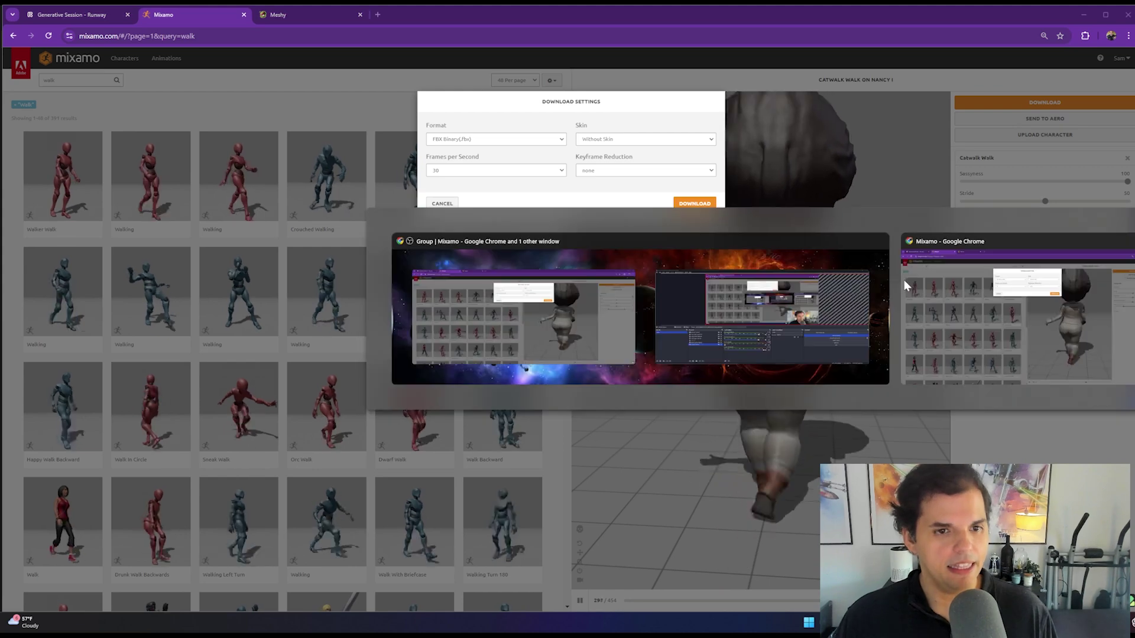
{"action": "key", "text": "alt+Tab"}
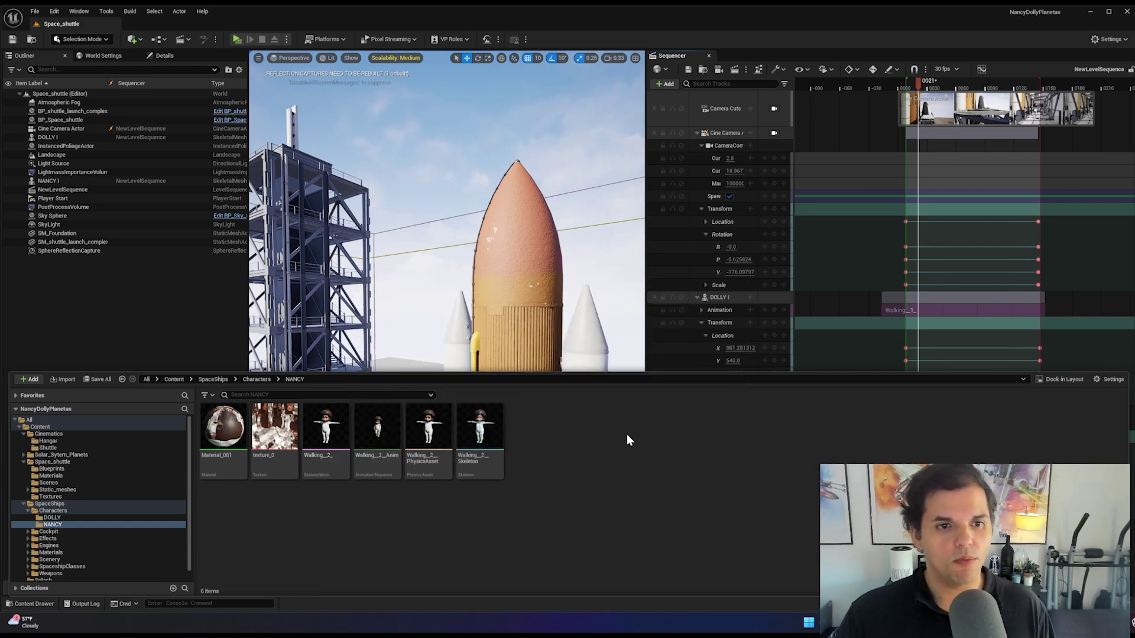
{"action": "left_click", "coordinate": [656, 238]}
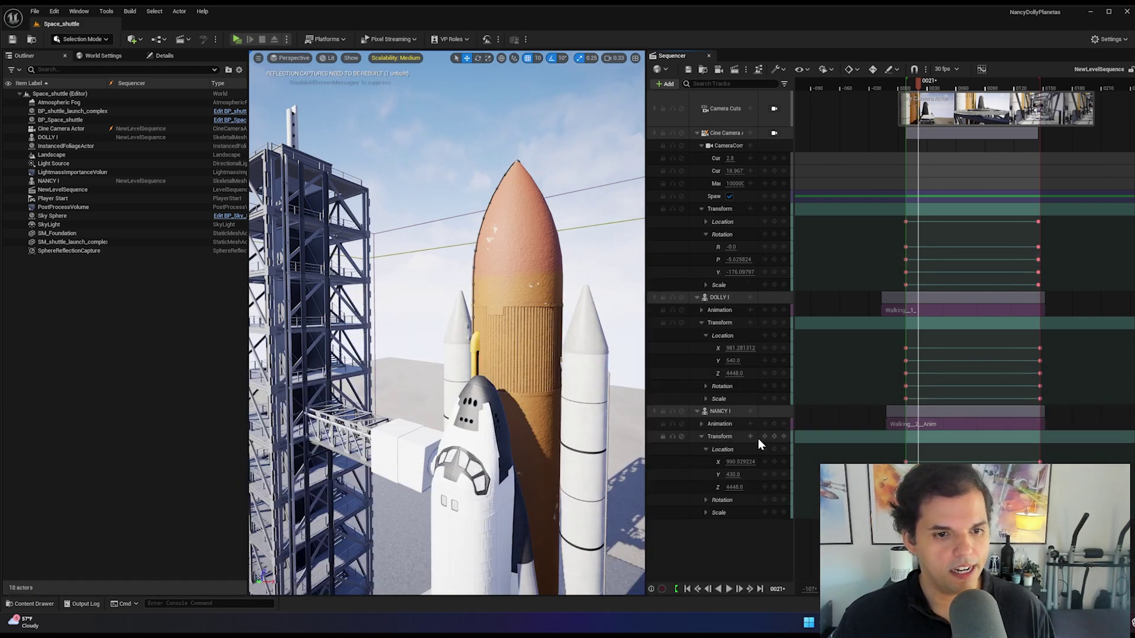
{"action": "left_click", "coordinate": [733, 413]}
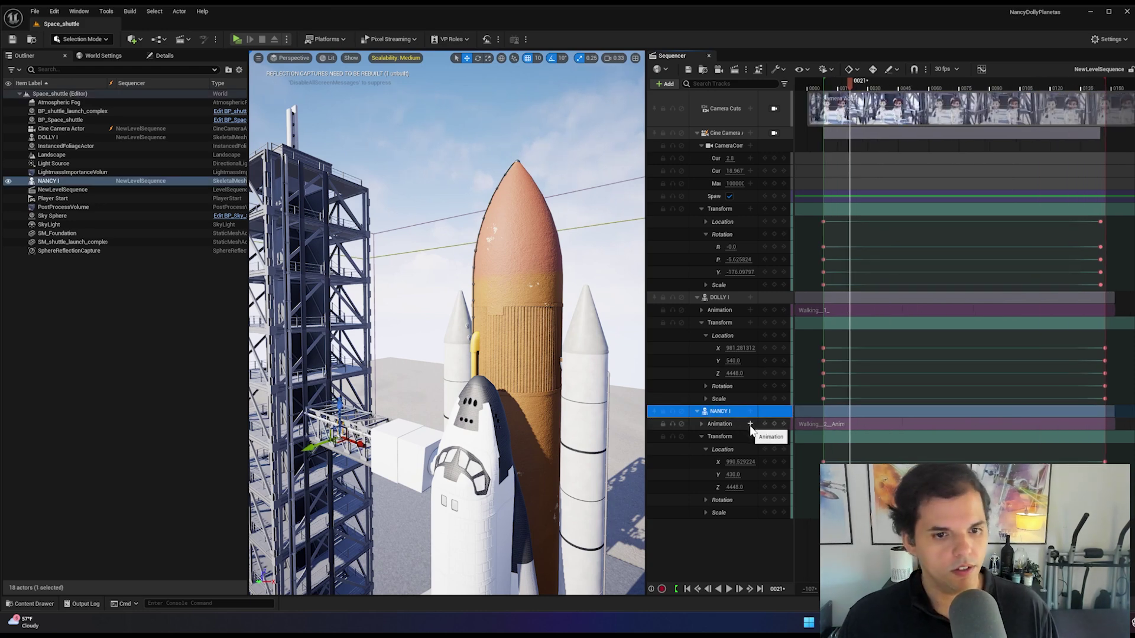
{"action": "left_click", "coordinate": [749, 424]}
{"action": "mouse_move", "coordinate": [804, 471]}
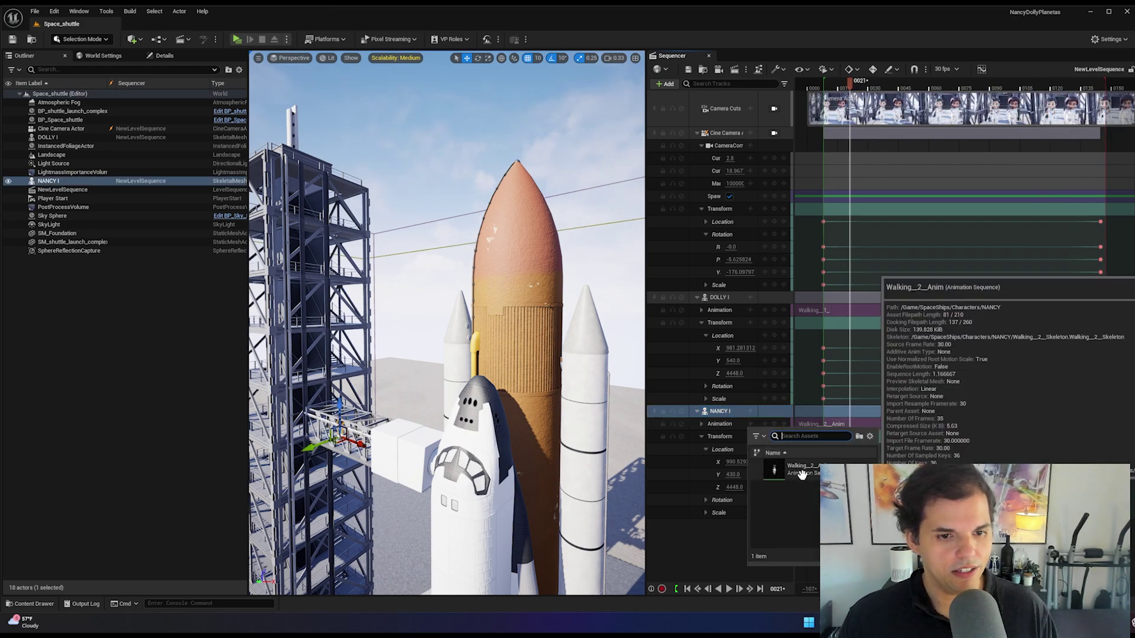
{"action": "left_click", "coordinate": [799, 469]}
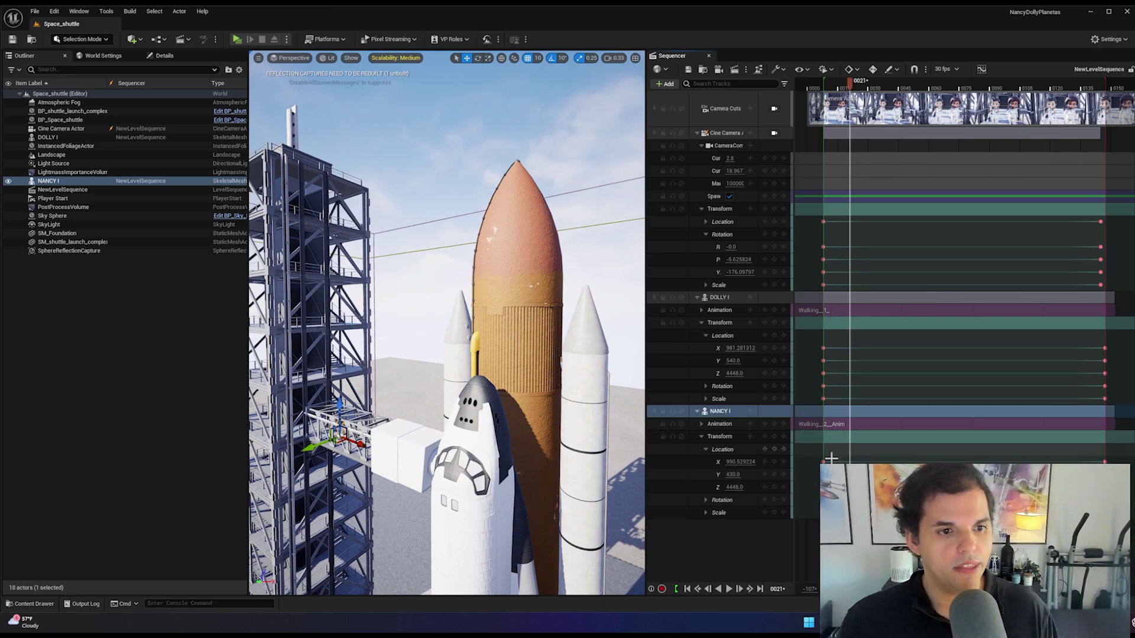
- Collapse the DOLLY I, Cine Camera Actor and NANCY I tracks in the Sequencer
{"action": "left_click", "coordinate": [696, 297]}
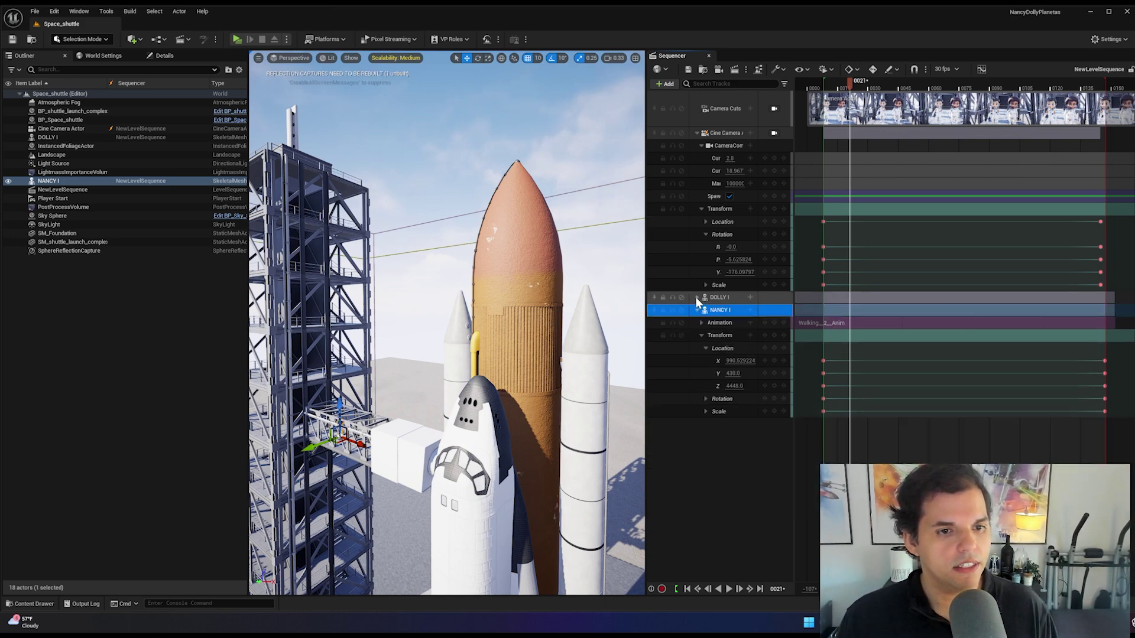
{"action": "left_click", "coordinate": [697, 133]}
{"action": "left_click", "coordinate": [698, 158]}
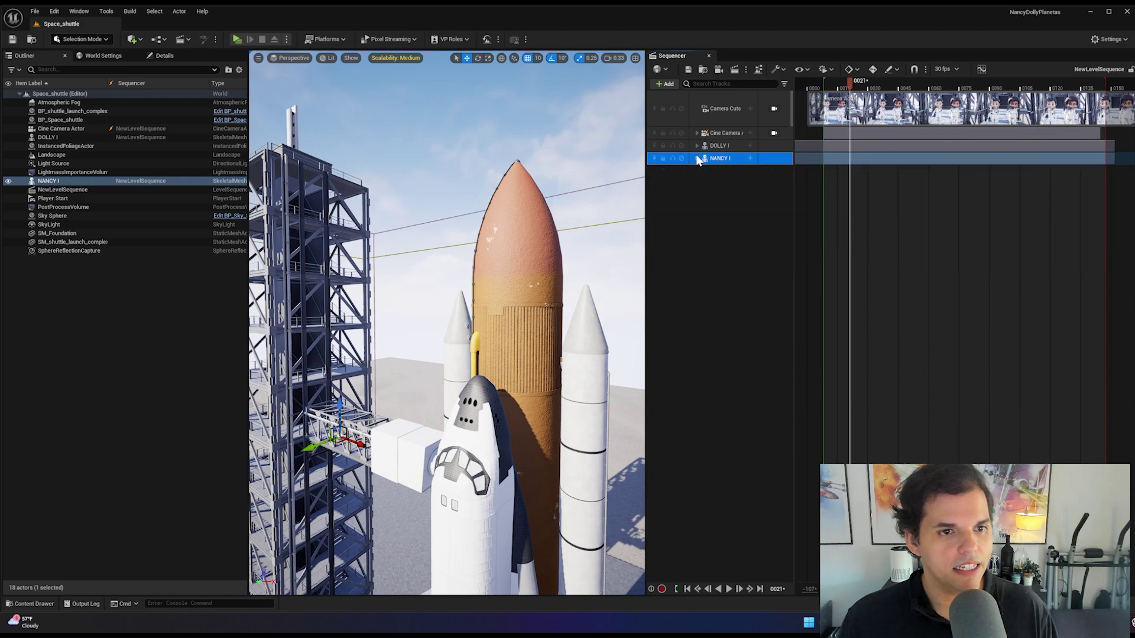
- Select DOLLY I and view both characters up close on the launch tower walkway
{"action": "left_click", "coordinate": [715, 146]}
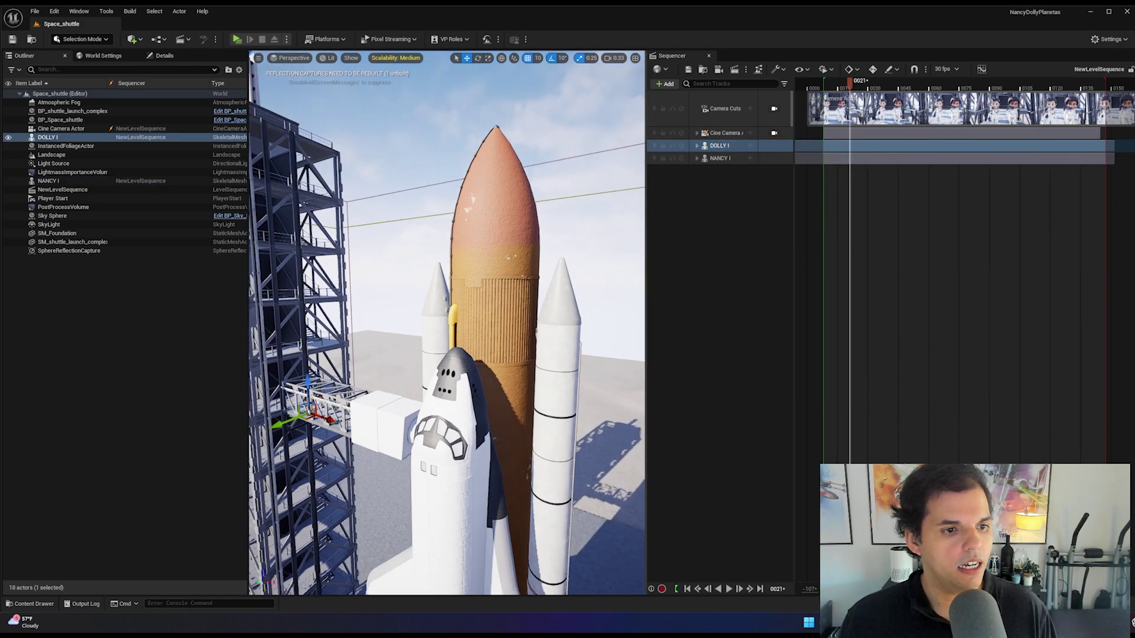
{"action": "key", "text": "w"}
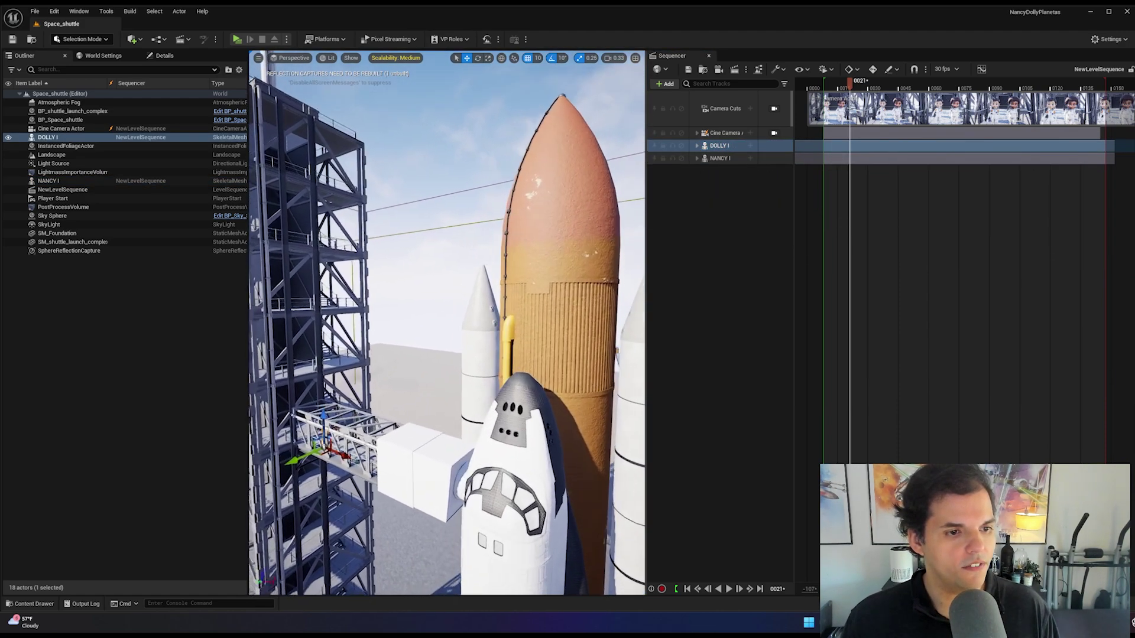
{"action": "key", "text": "w"}
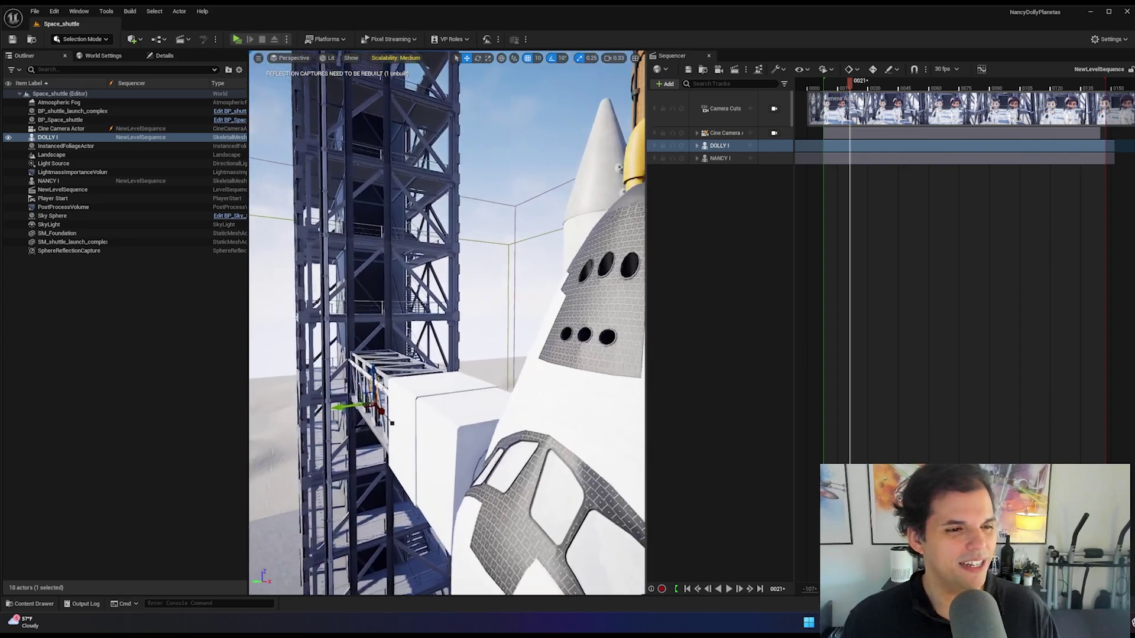
{"action": "key", "text": "w"}
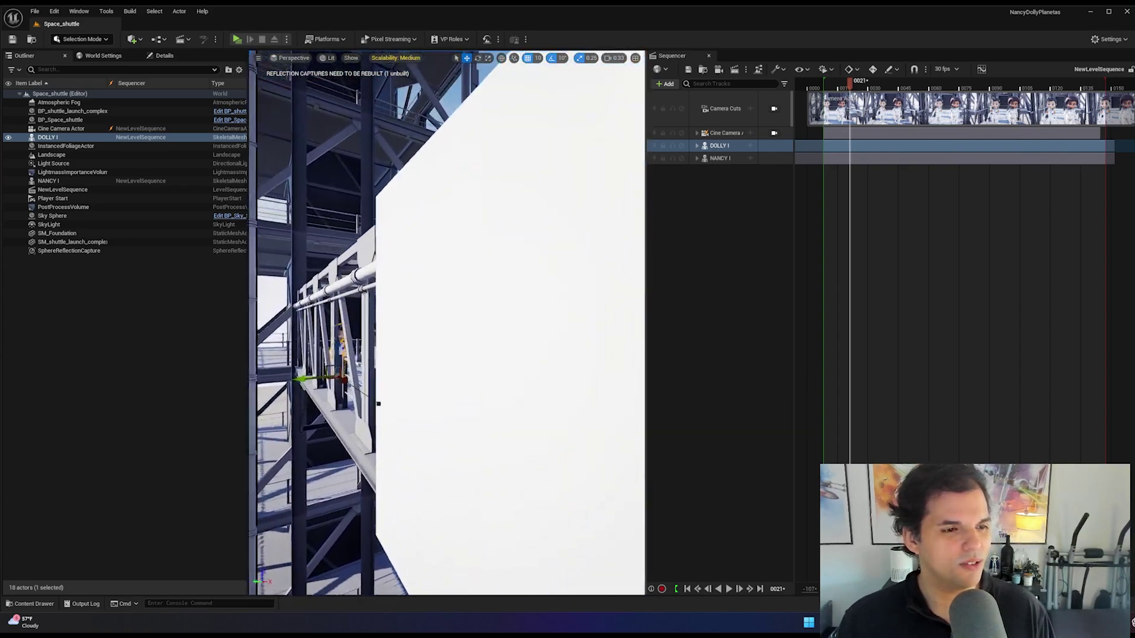
{"action": "key", "text": "w"}
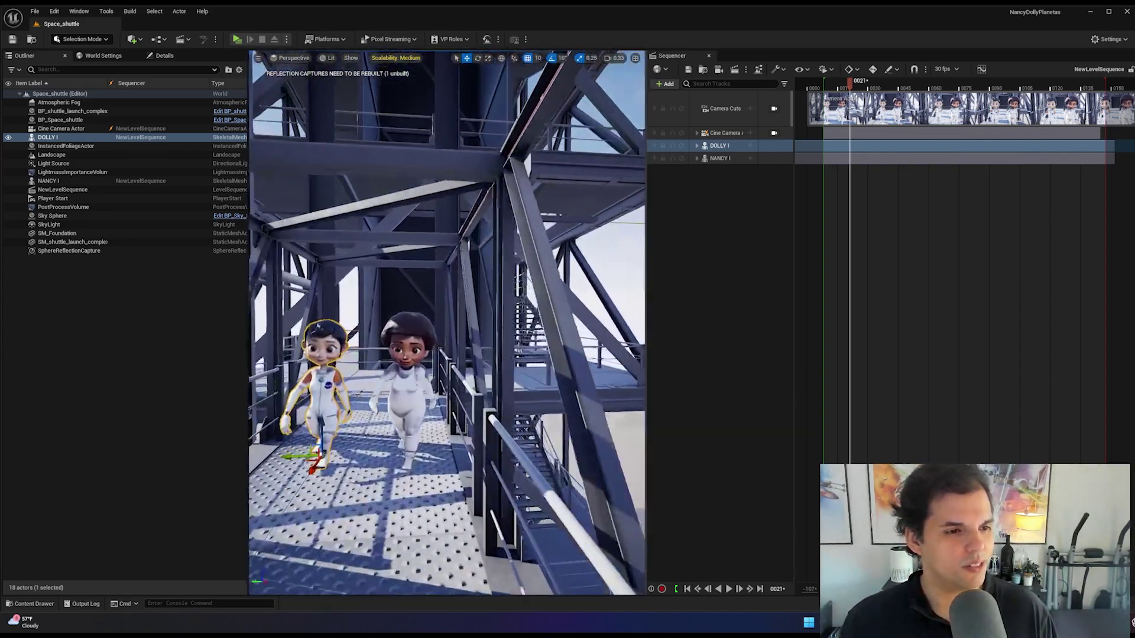
{"action": "key", "text": "w"}
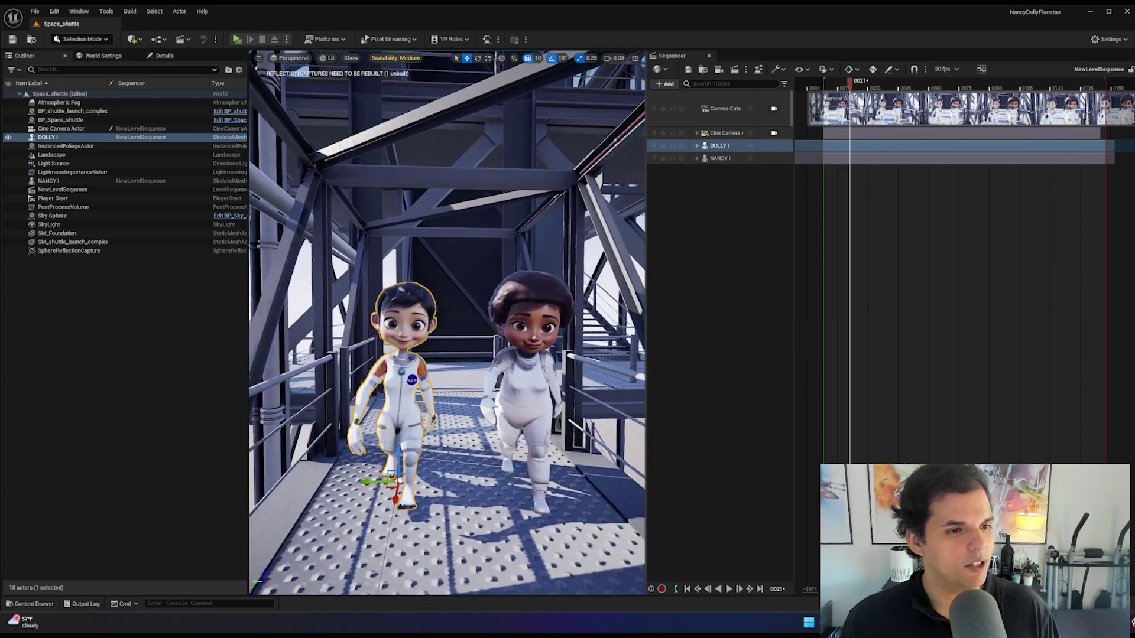
{"action": "key", "text": "w"}
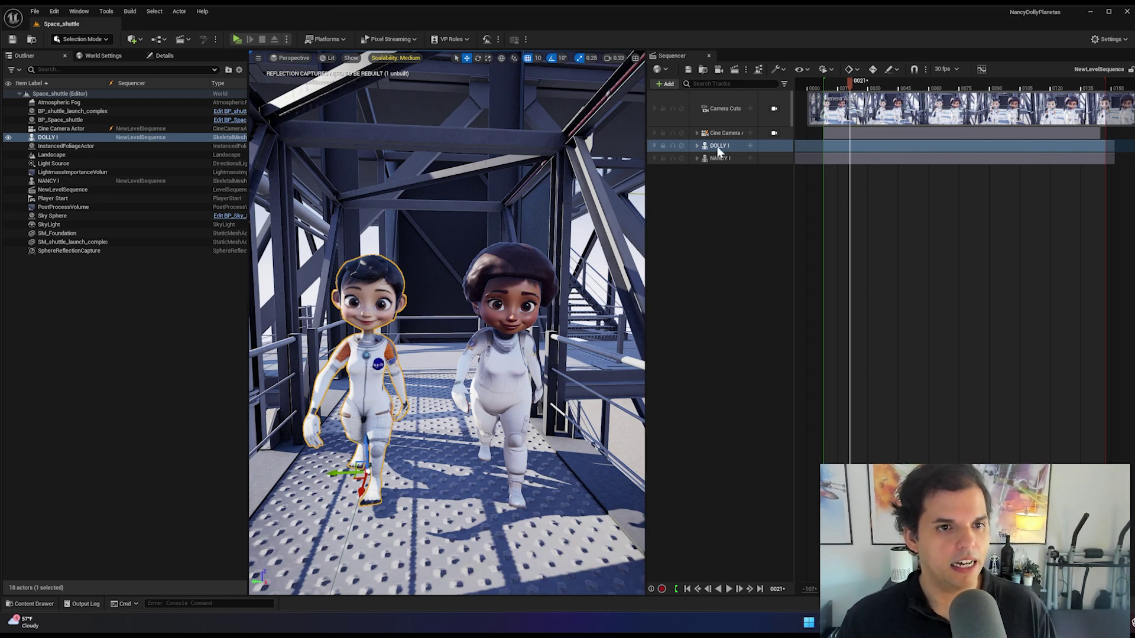
- Expand the Cine Camera Actor track and play the sequence as seen through that camera
{"action": "left_click", "coordinate": [697, 133]}
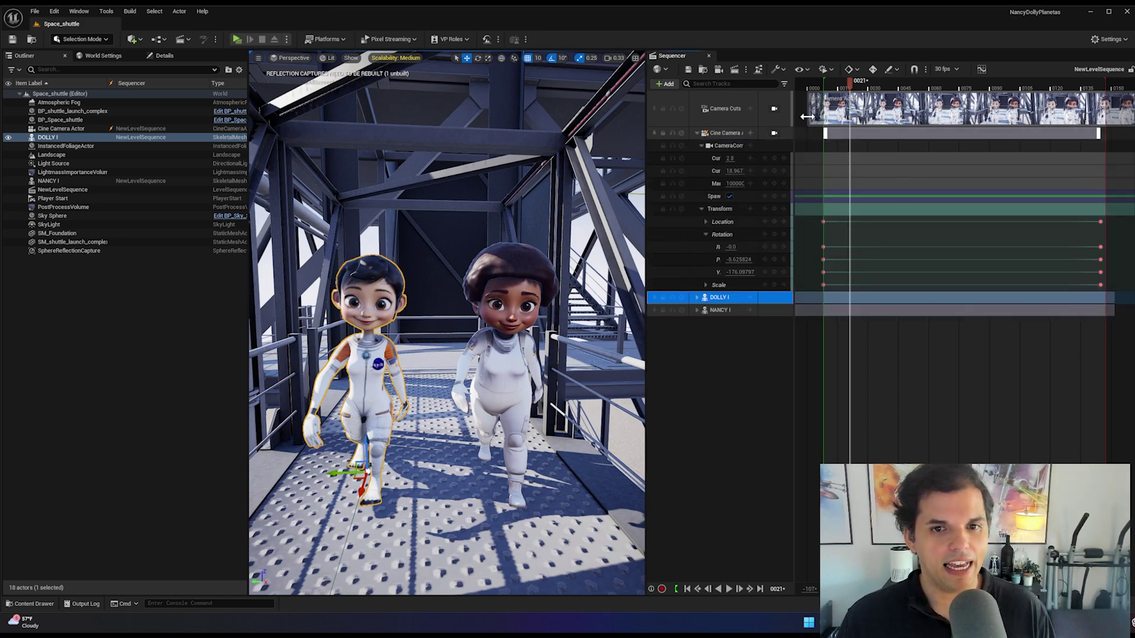
{"action": "left_click", "coordinate": [774, 133]}
{"action": "left_click_drag", "start_coordinate": [849, 82], "coordinate": [847, 88]}
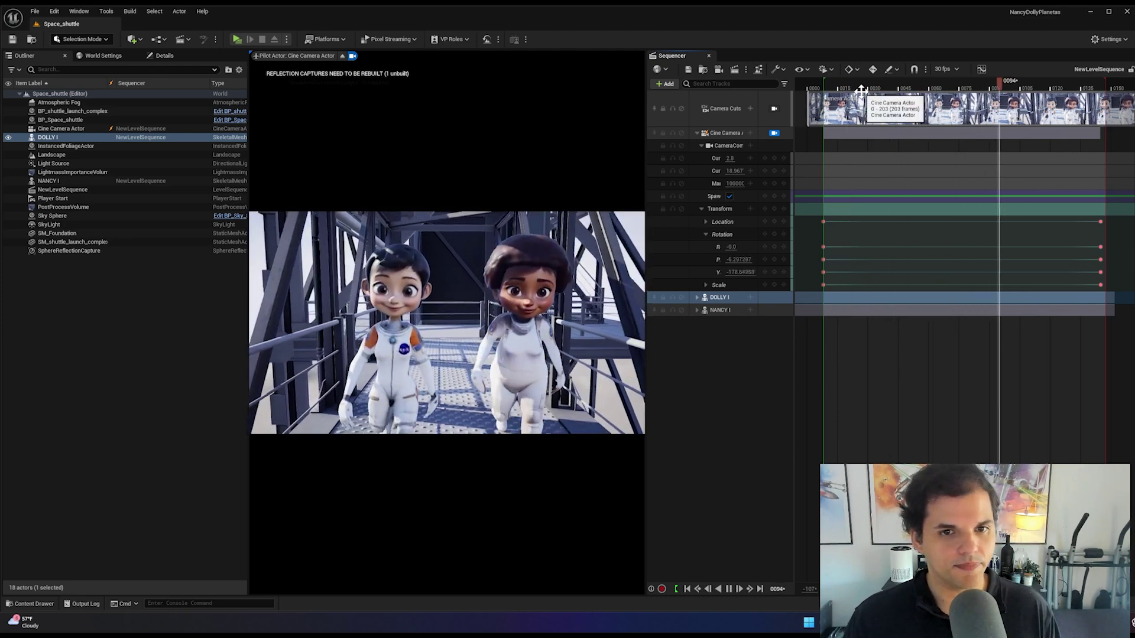
{"action": "key", "text": "space"}
- Leave the camera view and delete all Location, Rotation and Scale keyframes of the Cine Camera Actor
{"action": "left_click", "coordinate": [774, 134]}
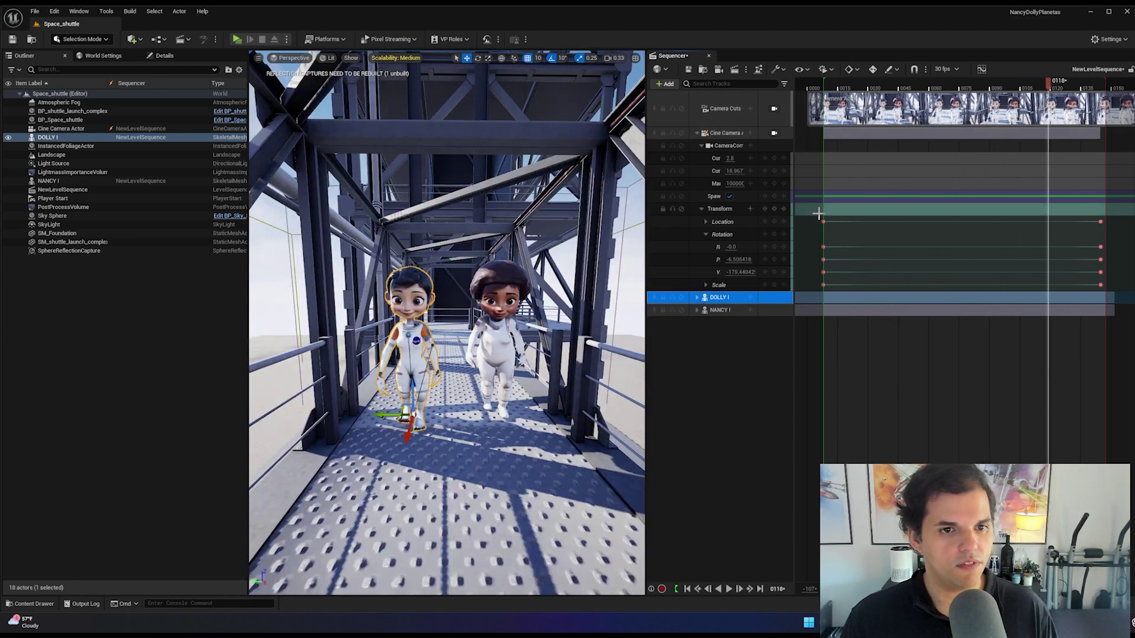
{"action": "left_click_drag", "start_coordinate": [813, 214], "coordinate": [1108, 288]}
{"action": "key", "text": "Delete"}
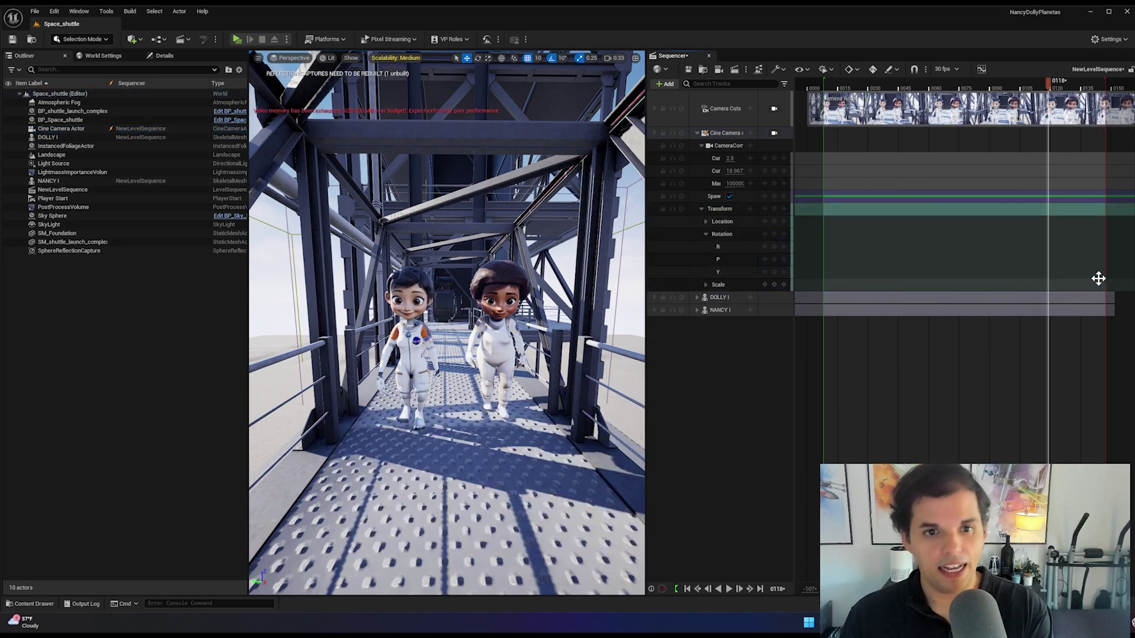
- Pilot the Cine Camera Actor to an angled view from outside the walkway and preview the characters walking from there
{"action": "left_click", "coordinate": [774, 133]}
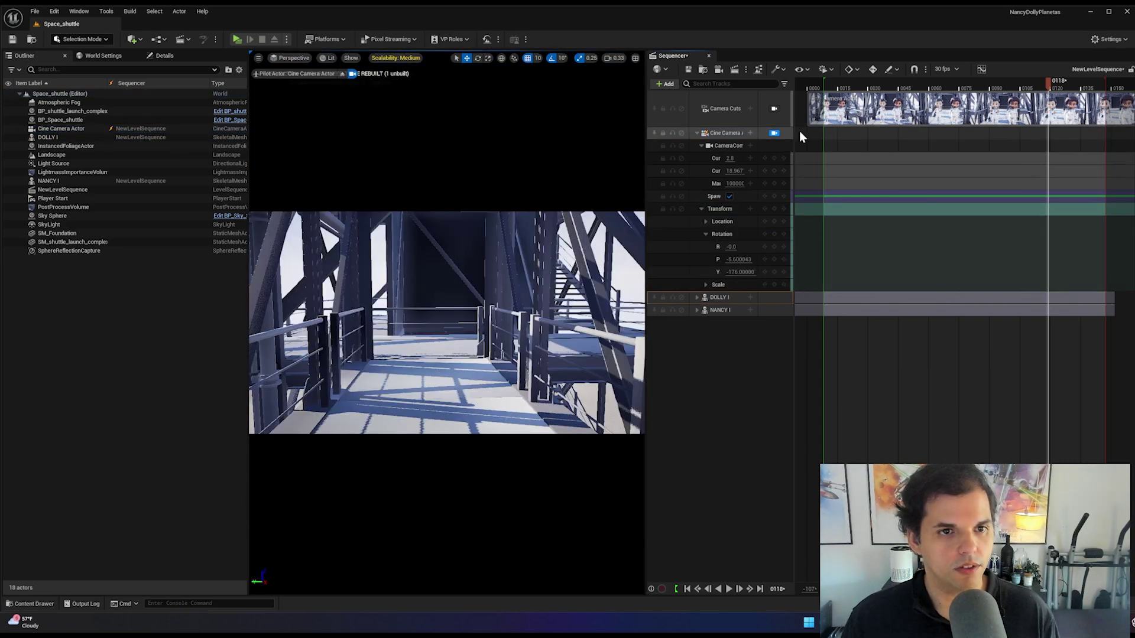
{"action": "left_click", "coordinate": [838, 86]}
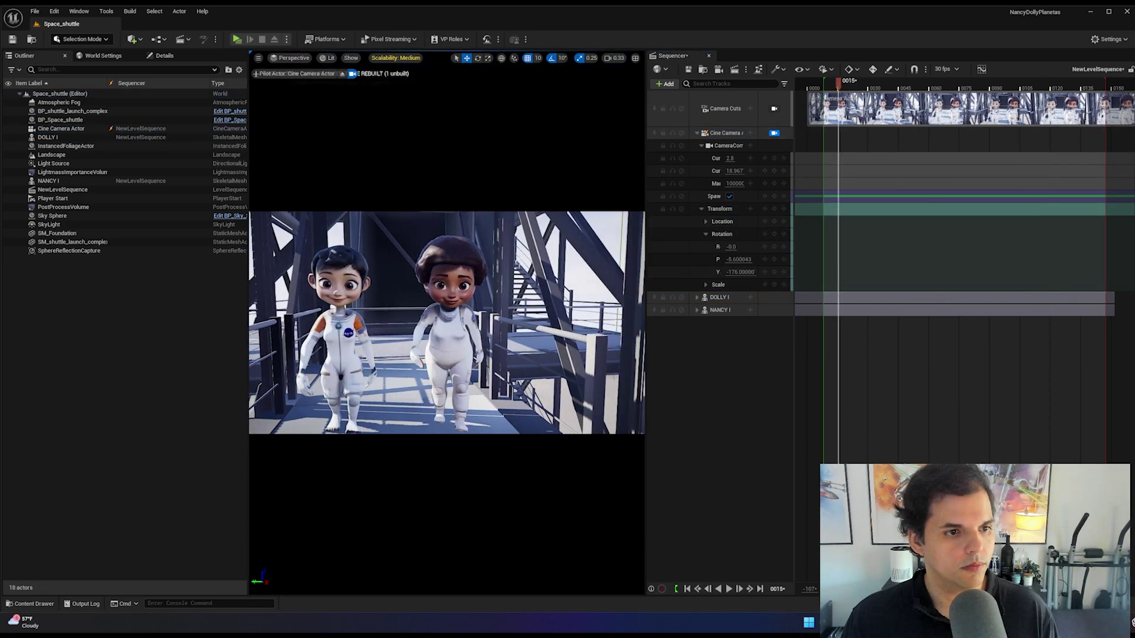
{"action": "right_click_drag", "start_coordinate": [447, 323], "coordinate": [447, 323]}
{"action": "key", "text": "e"}
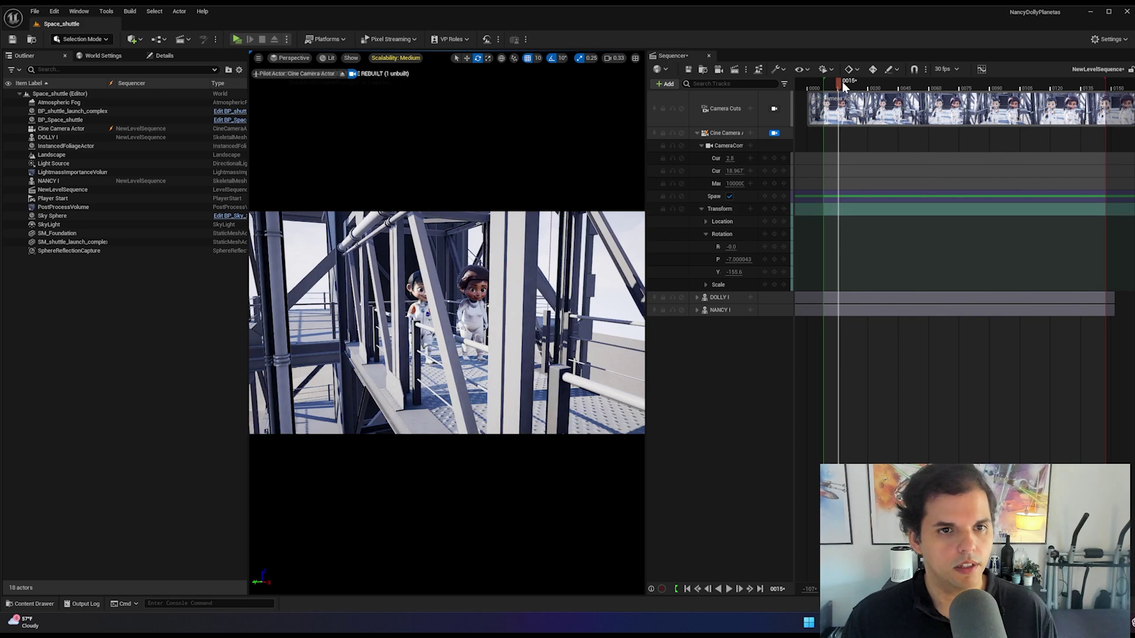
{"action": "key", "text": "space"}
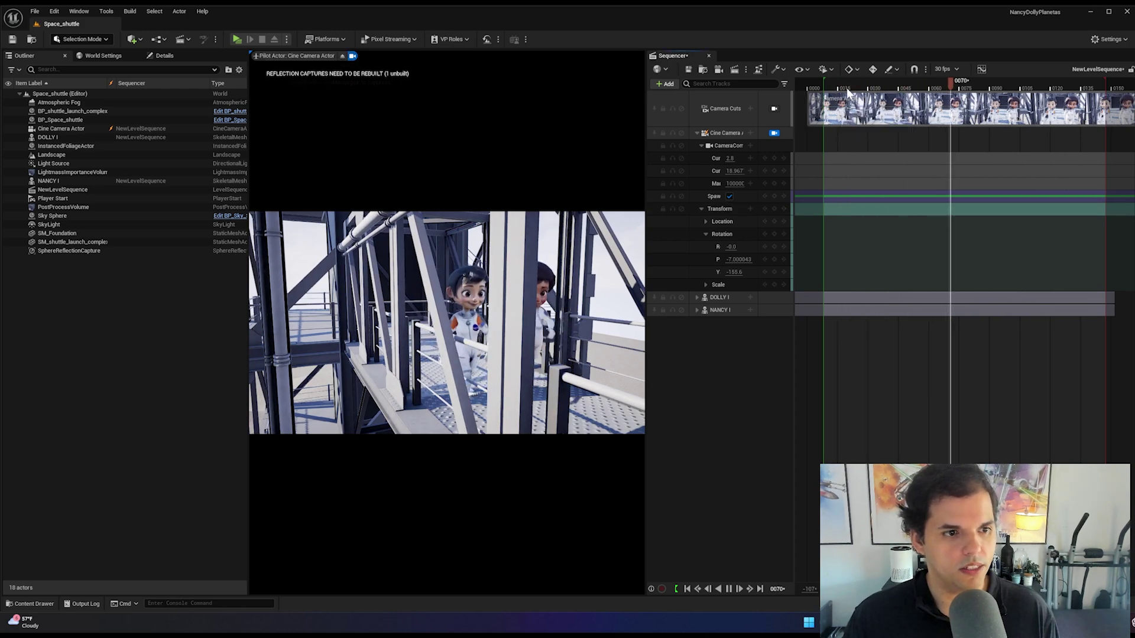
- At frame 10, frame both characters head-on using camera speed 0.1 and key the Cine Camera Actor's Transform
{"action": "left_click", "coordinate": [830, 87]}
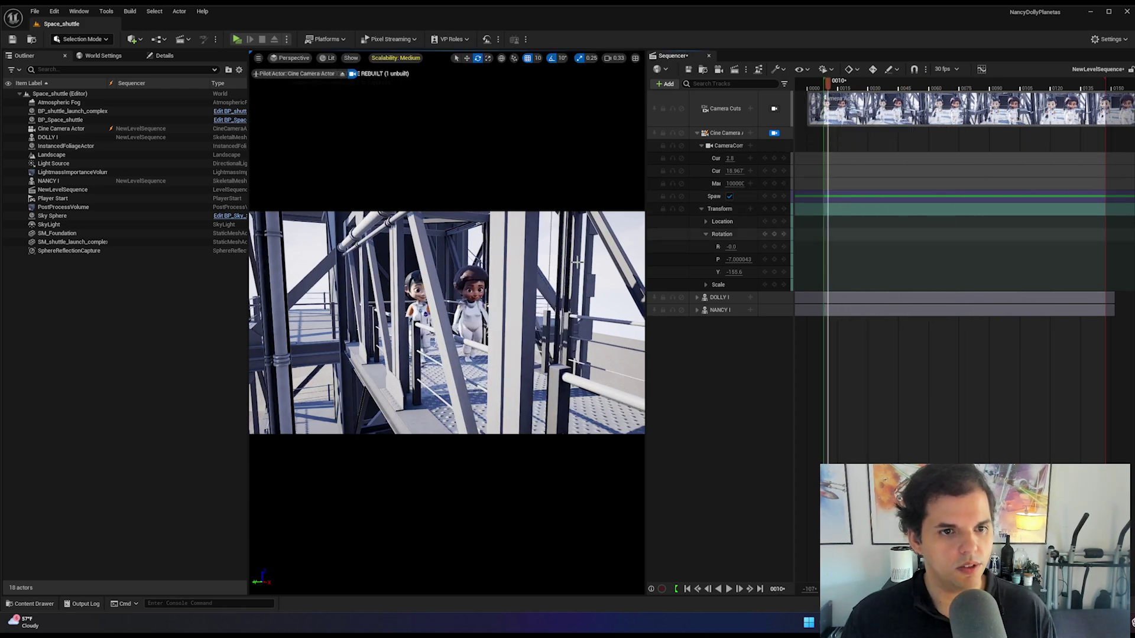
{"action": "right_click_drag", "start_coordinate": [577, 261], "coordinate": [471, 297]}
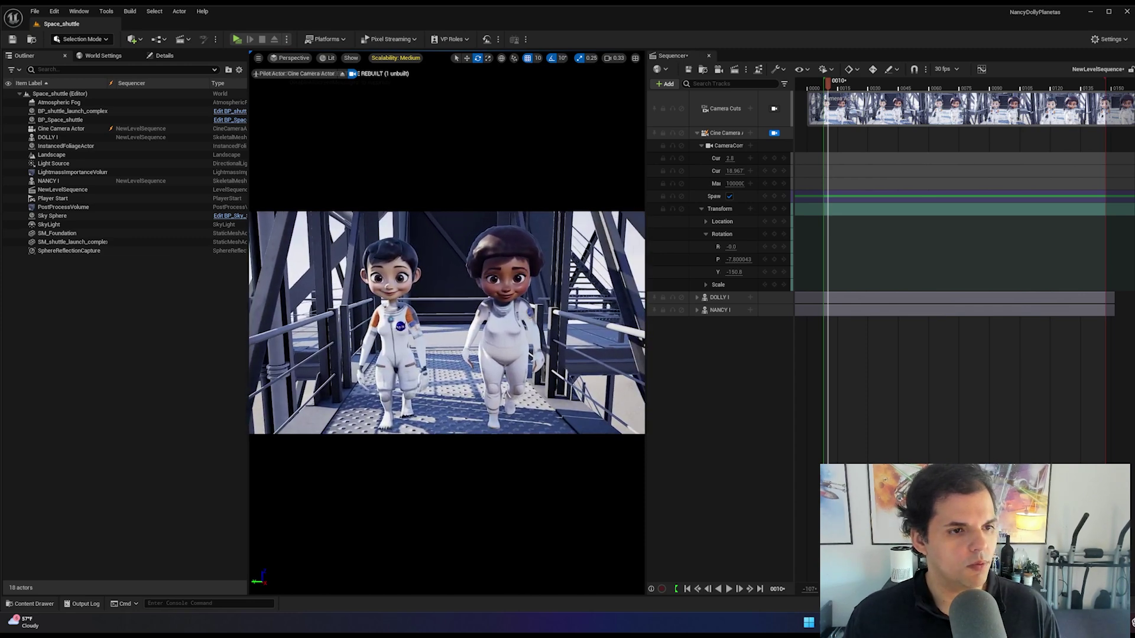
{"action": "left_click", "coordinate": [615, 58]}
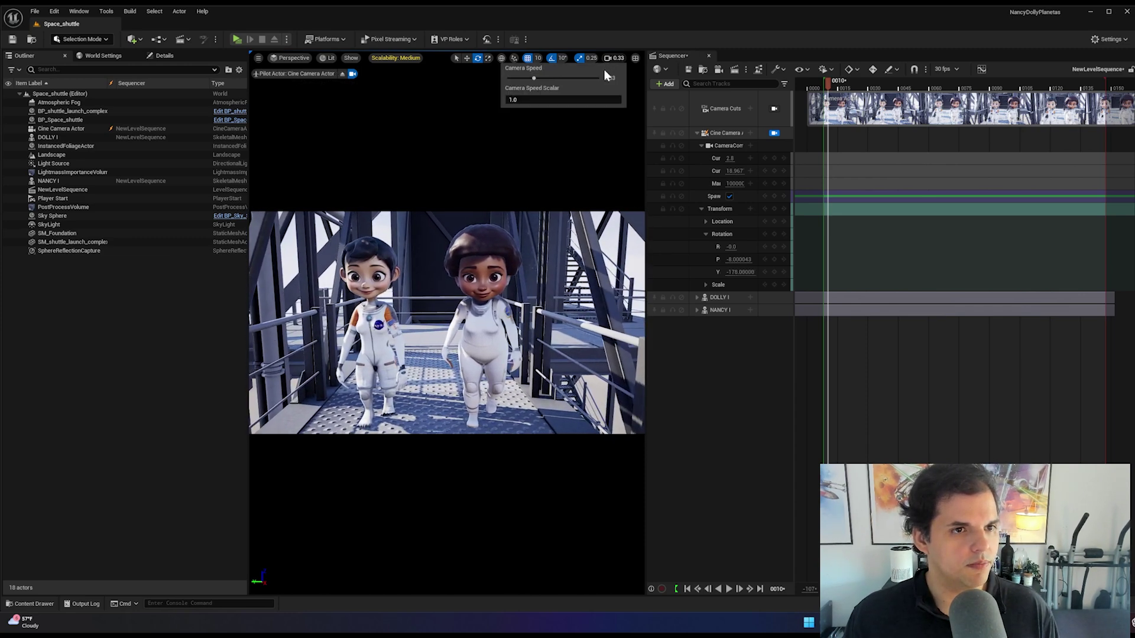
{"action": "left_click_drag", "start_coordinate": [531, 79], "coordinate": [515, 78]}
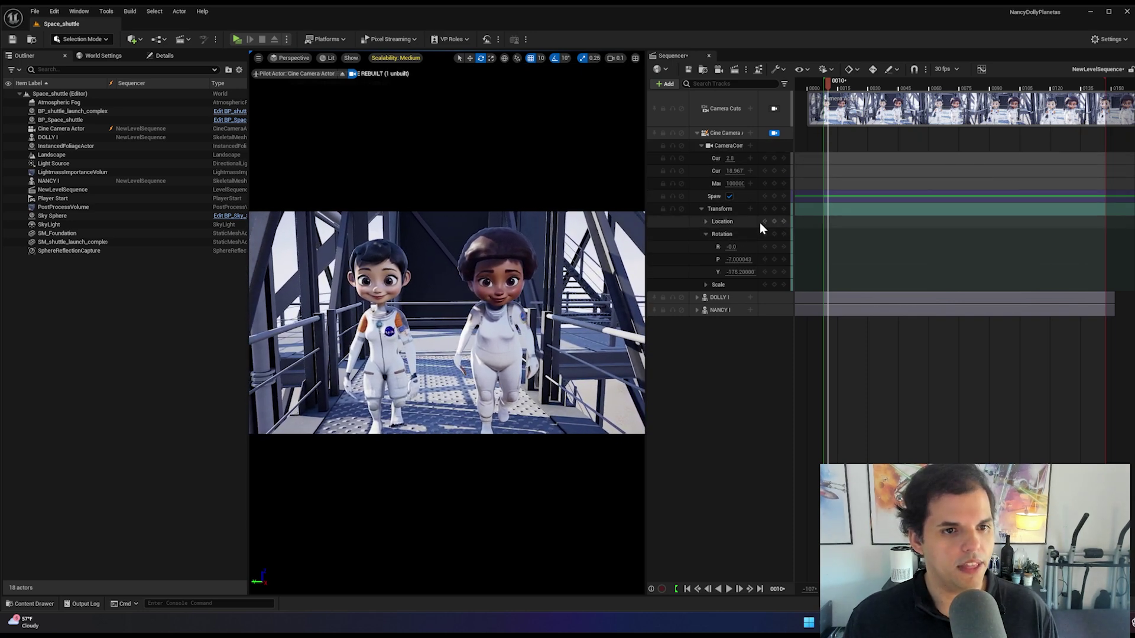
{"action": "left_click", "coordinate": [774, 210]}
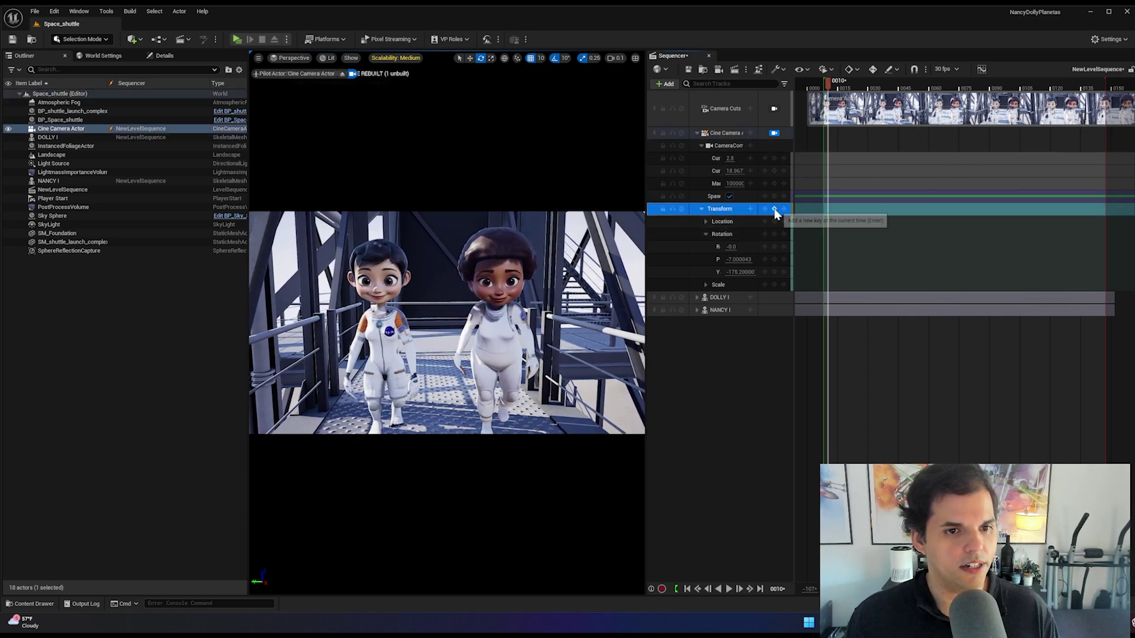
- Key the Cine Camera Actor's Transform at frame 139 with both characters framed closer, and play back the camera move
{"action": "left_click_drag", "start_coordinate": [844, 91], "coordinate": [1089, 102]}
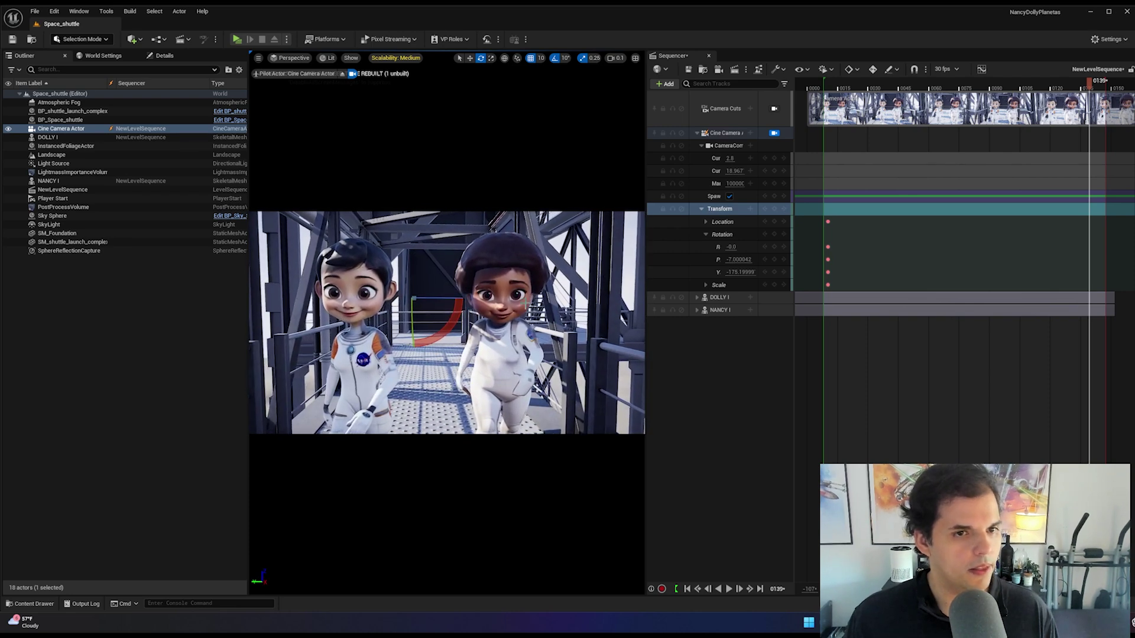
{"action": "left_click", "coordinate": [774, 209]}
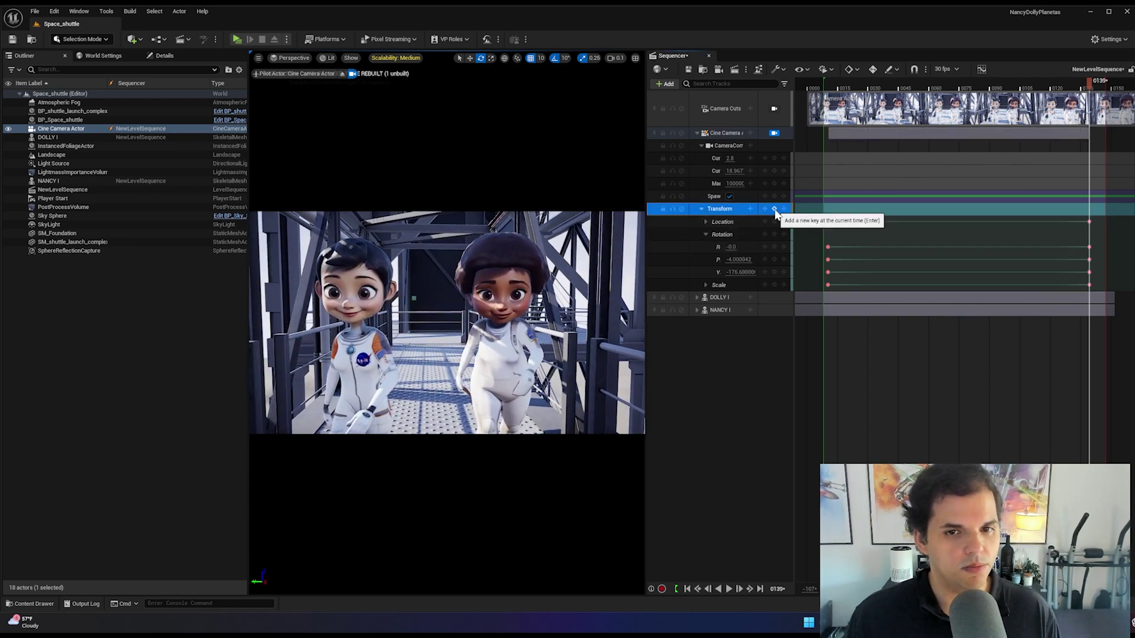
{"action": "left_click", "coordinate": [832, 96]}
{"action": "key", "text": "space"}
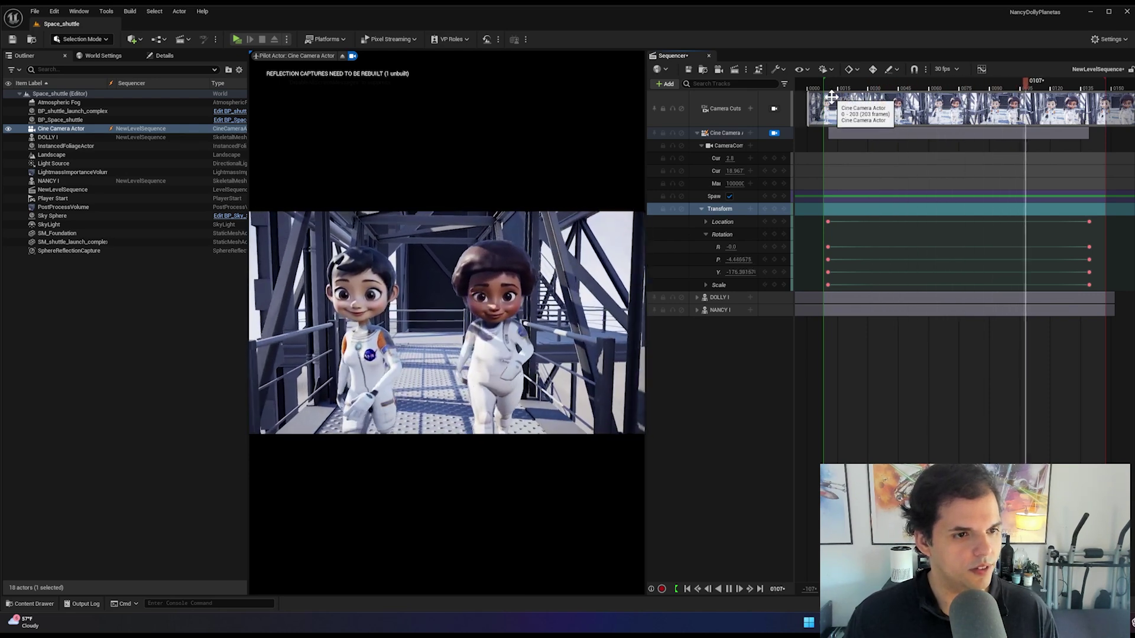
- Return the sequence to frame 12 and open its render settings with Movie Scene Capture (Legacy)
{"action": "key", "text": "space"}
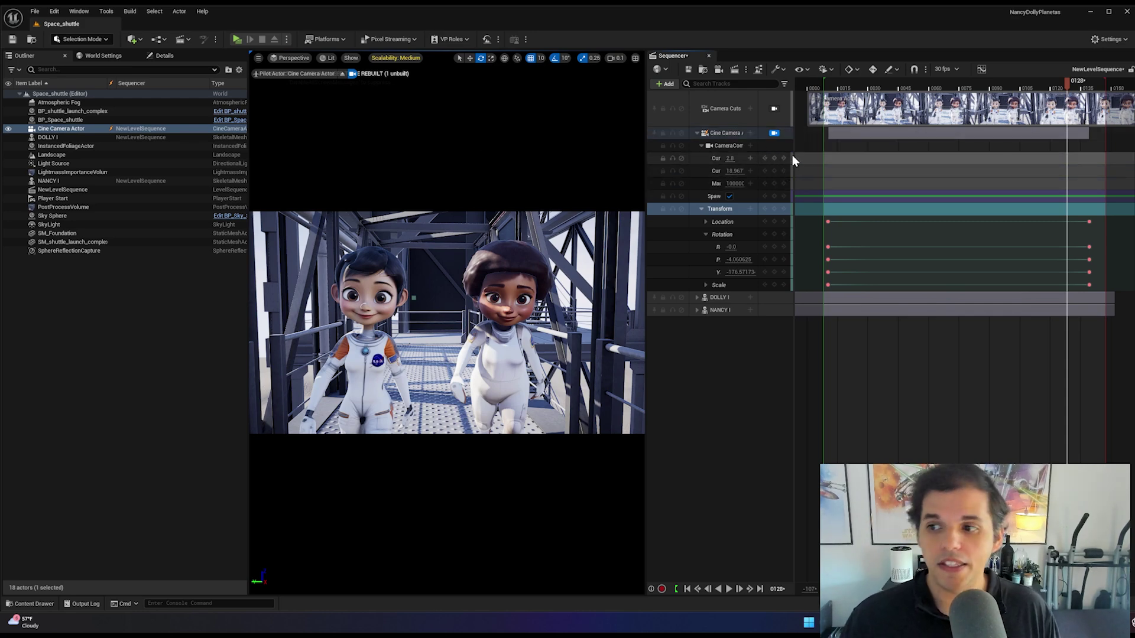
{"action": "left_click", "coordinate": [831, 86]}
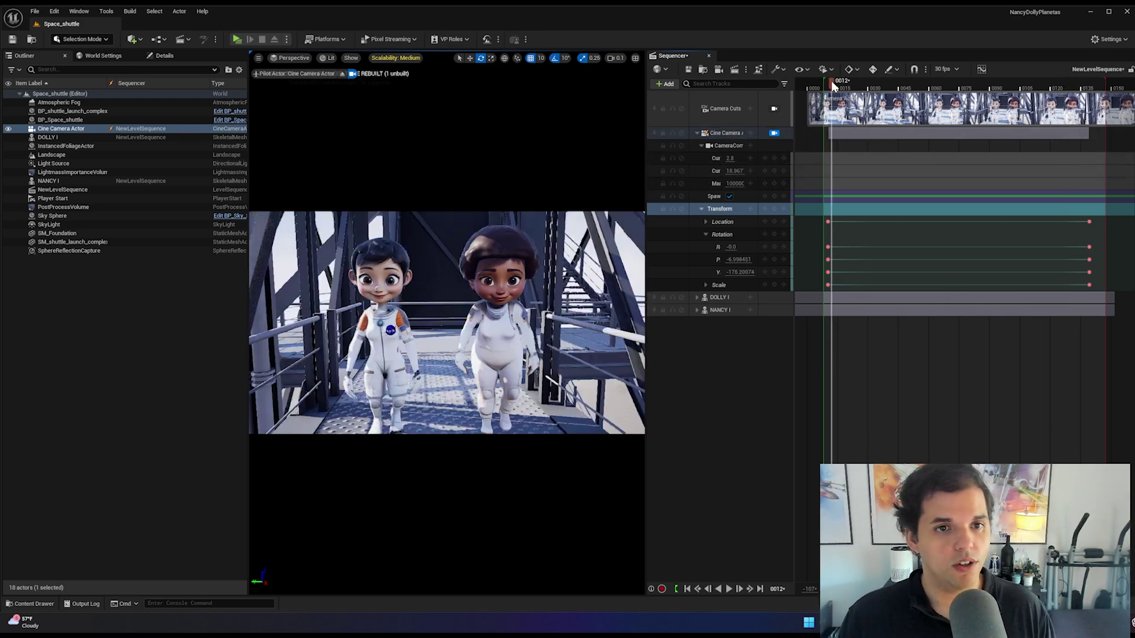
{"action": "left_click", "coordinate": [745, 69]}
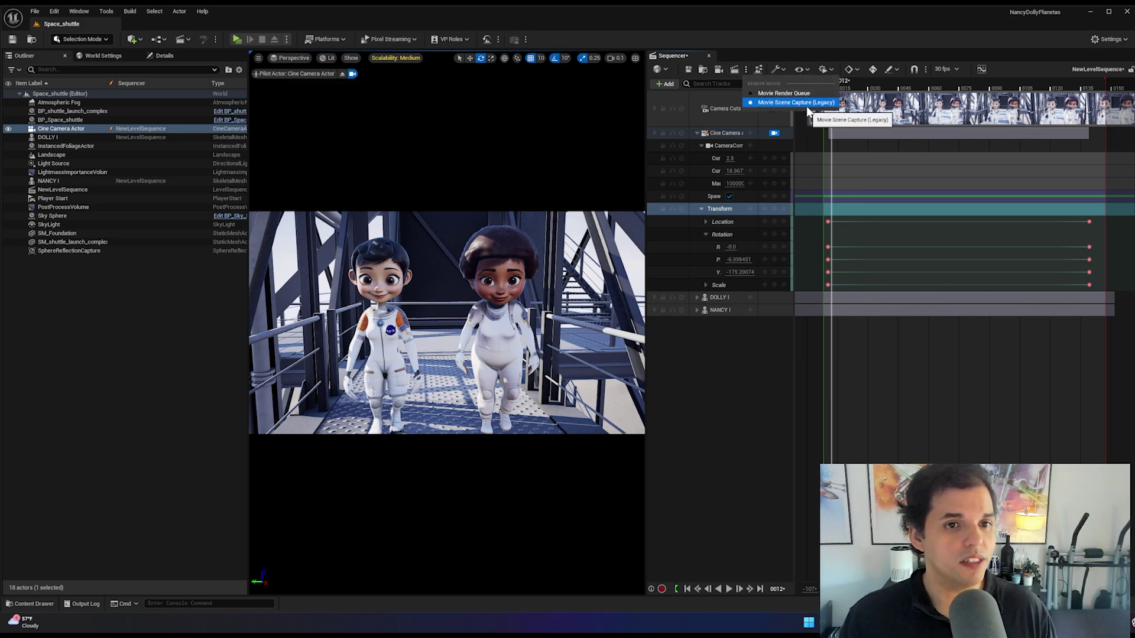
{"action": "left_click", "coordinate": [748, 68]}
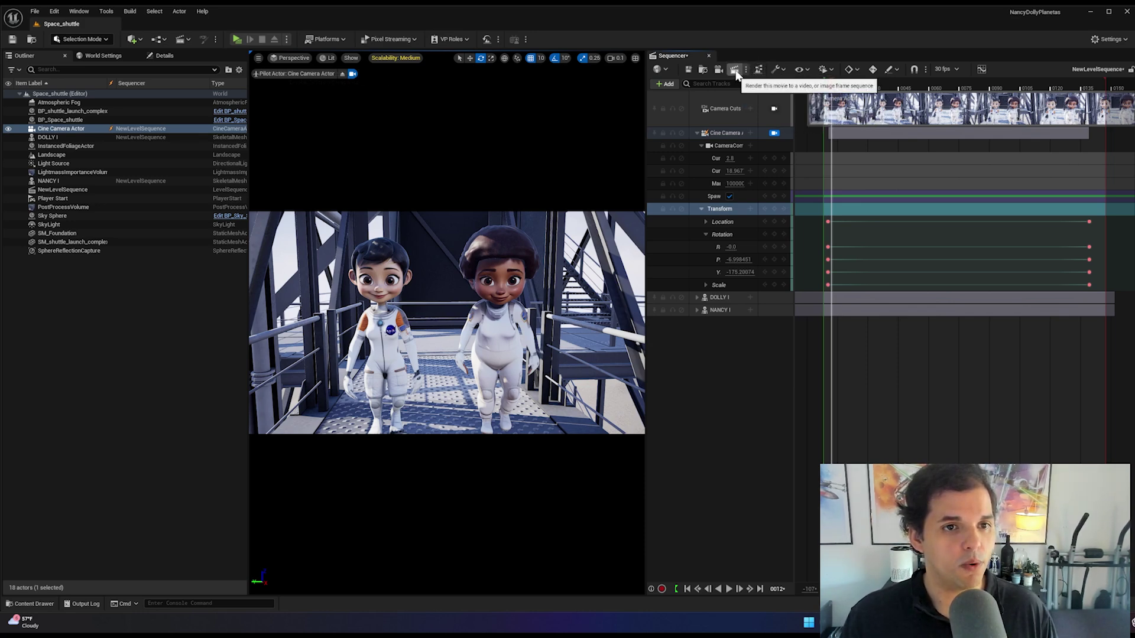
{"action": "left_click", "coordinate": [749, 68]}
{"action": "left_click_drag", "start_coordinate": [1098, 162], "coordinate": [847, 116]}
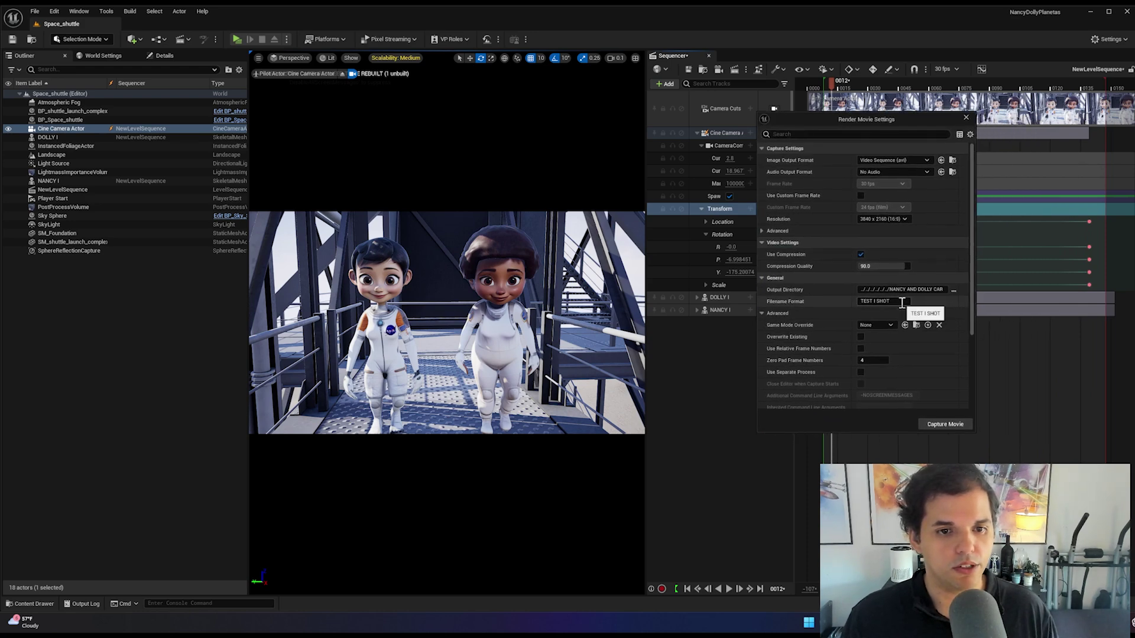
- Set the video compression quality to 75 in the movie render settings
{"action": "left_click_drag", "start_coordinate": [868, 263], "coordinate": [860, 264]}
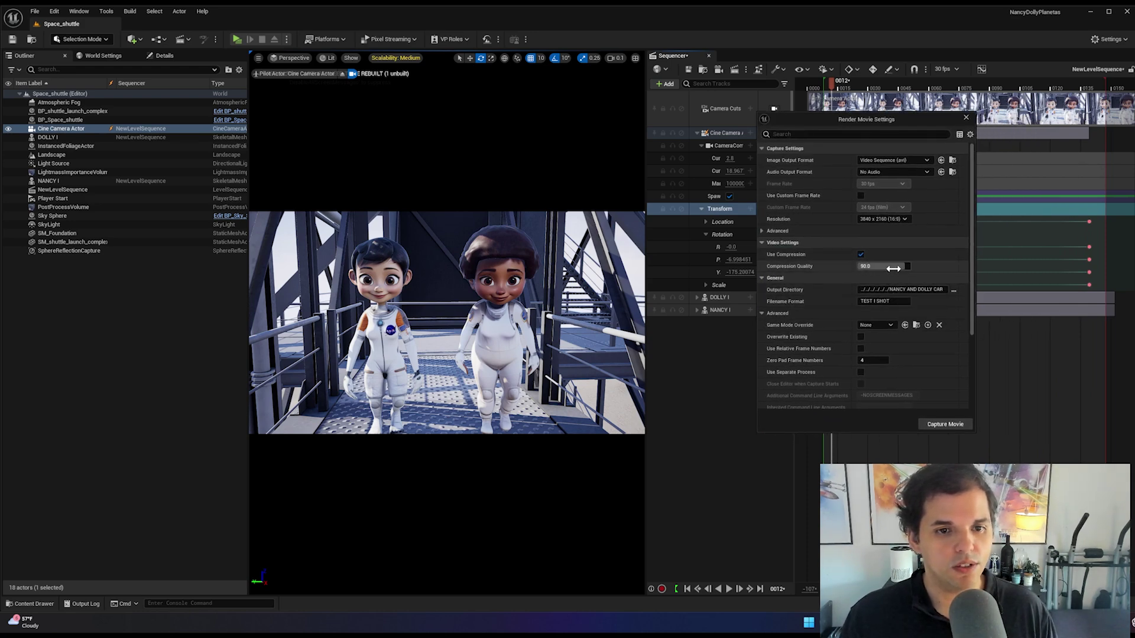
{"action": "left_click", "coordinate": [869, 266]}
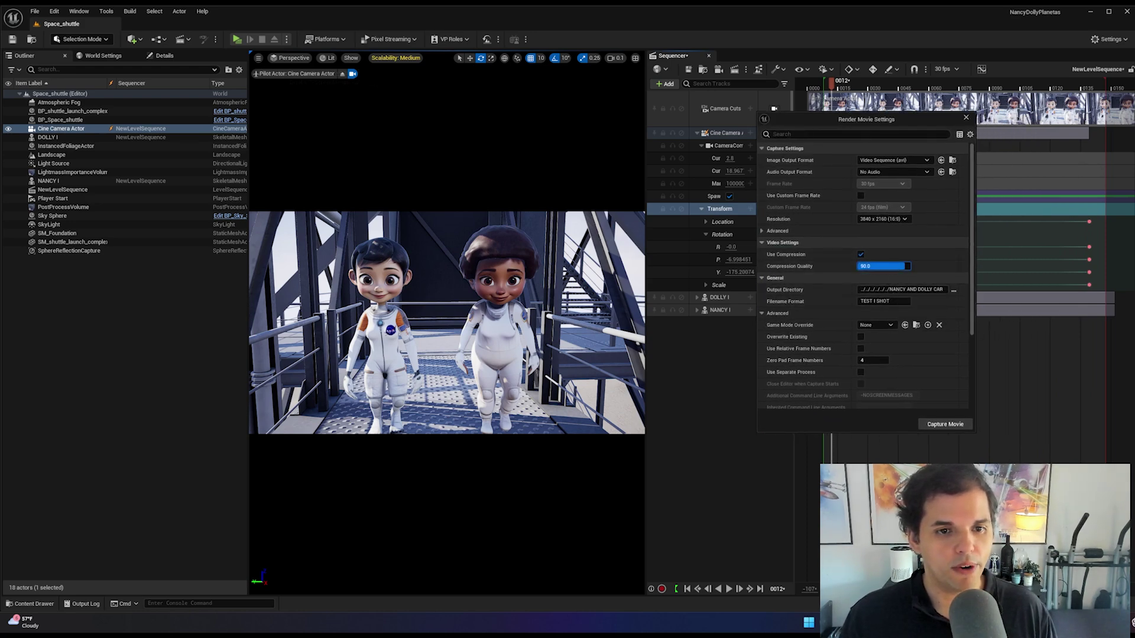
{"action": "left_click", "coordinate": [889, 273]}
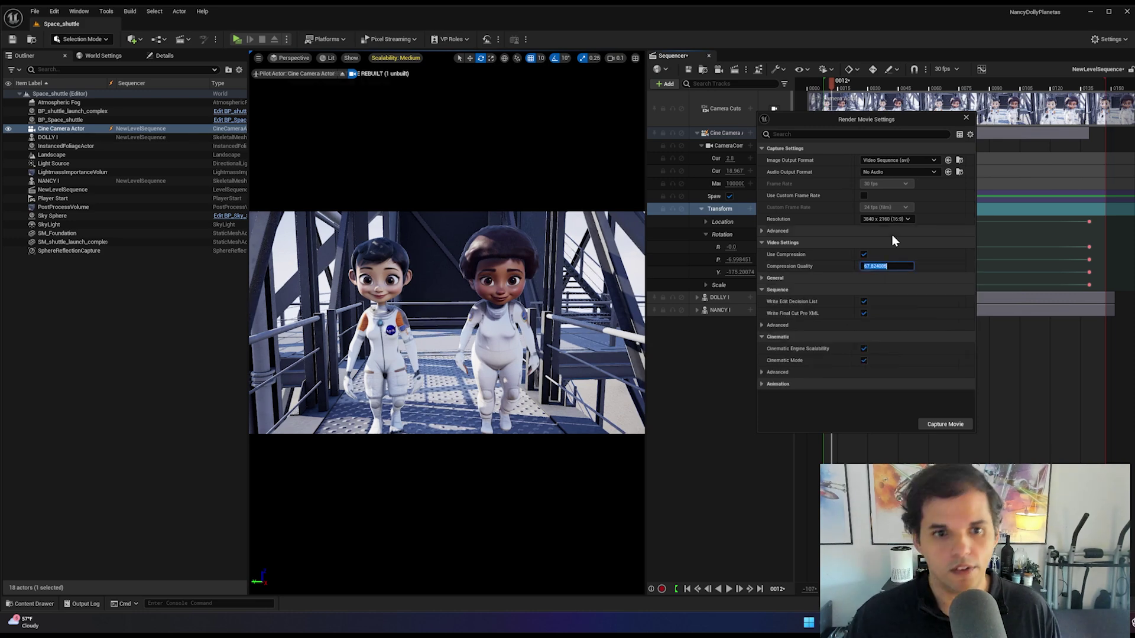
{"action": "type", "text": "75"}
{"action": "key", "text": "Return"}
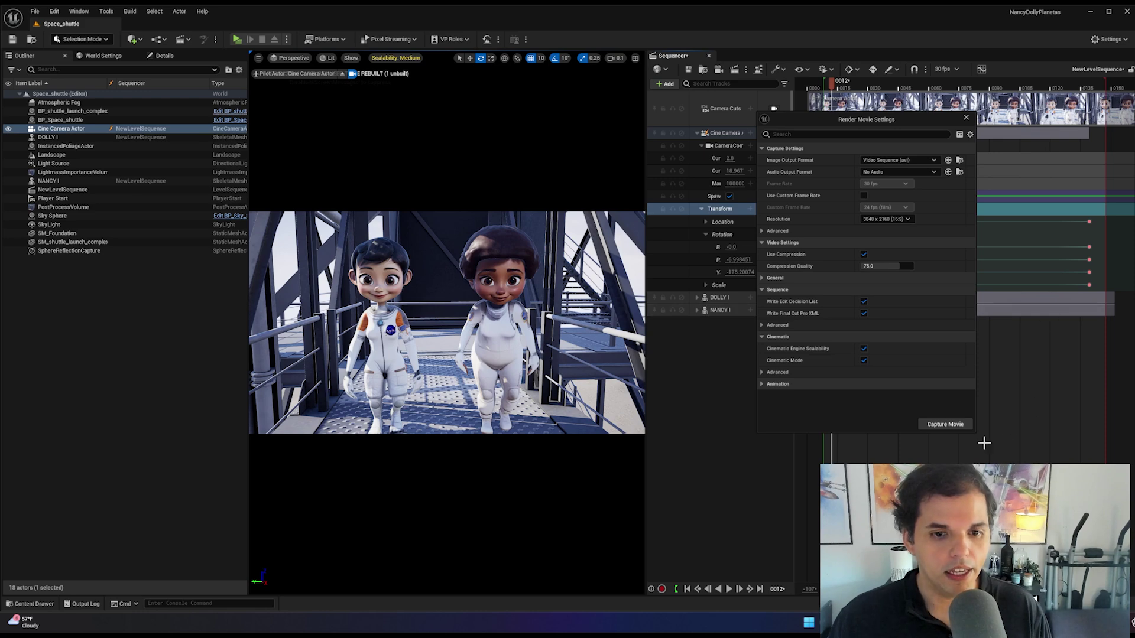
{"action": "left_click_drag", "start_coordinate": [876, 126], "coordinate": [837, 121]}
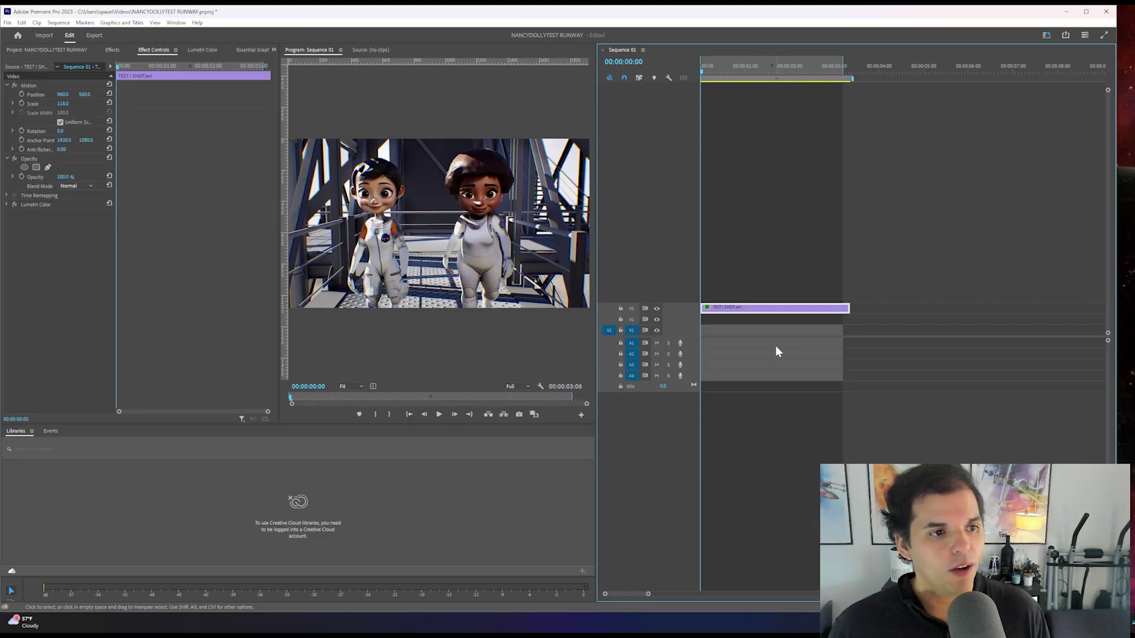
- Switch to Premiere Pro and play the rendered TEST I SHOT clip repeatedly from its start to review the characters' walk
{"action": "key", "text": "space"}
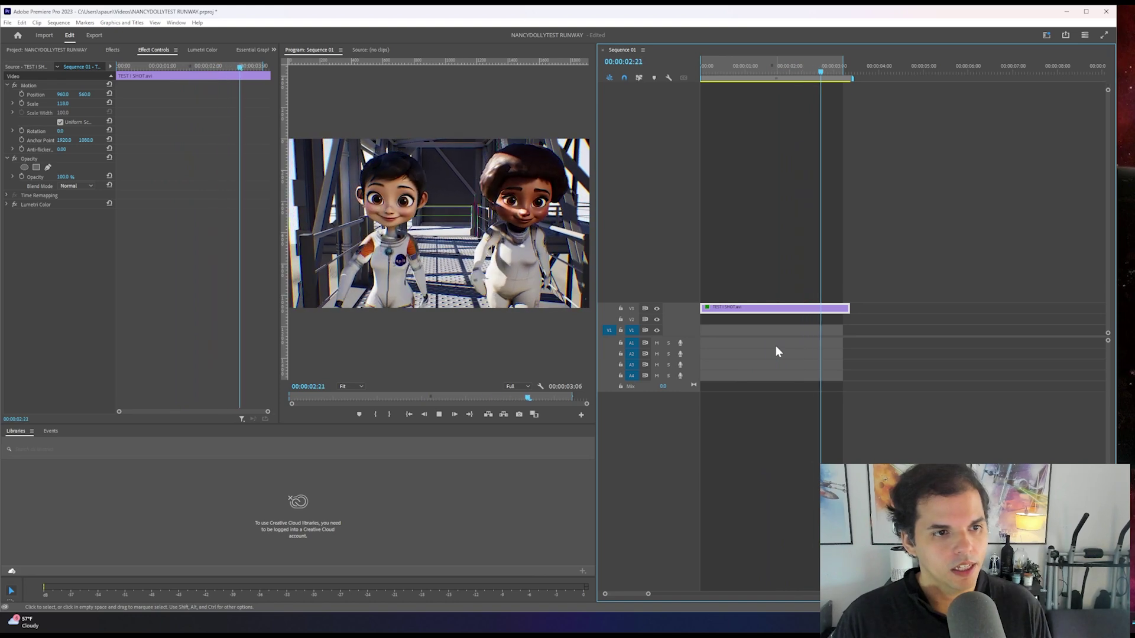
{"action": "key", "text": "space"}
{"action": "left_click", "coordinate": [833, 70]}
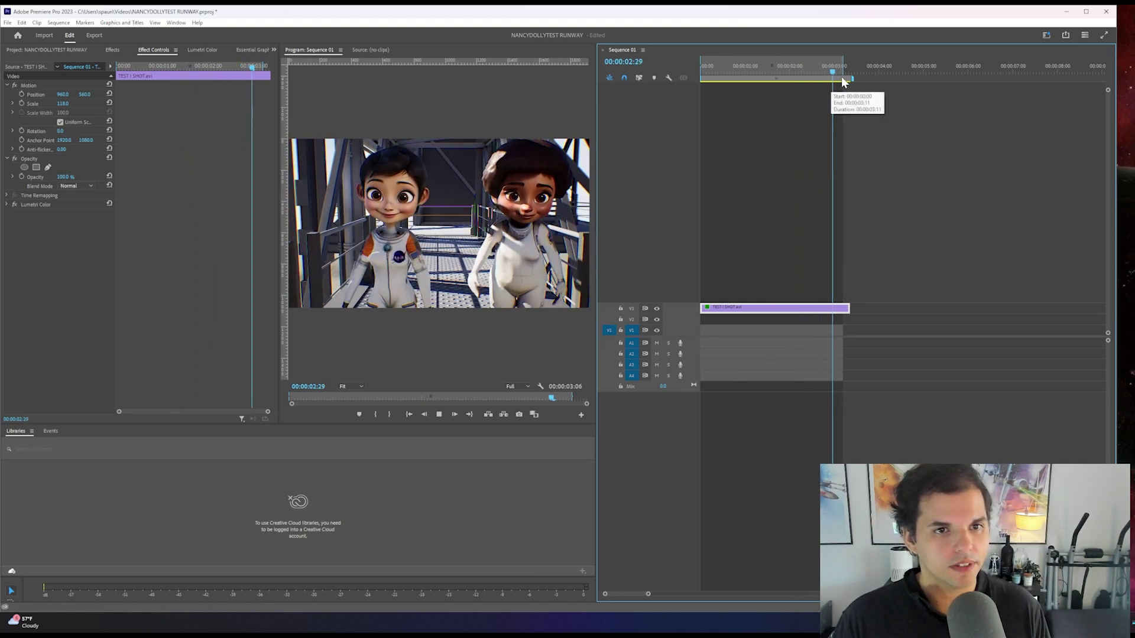
{"action": "key", "text": "space"}
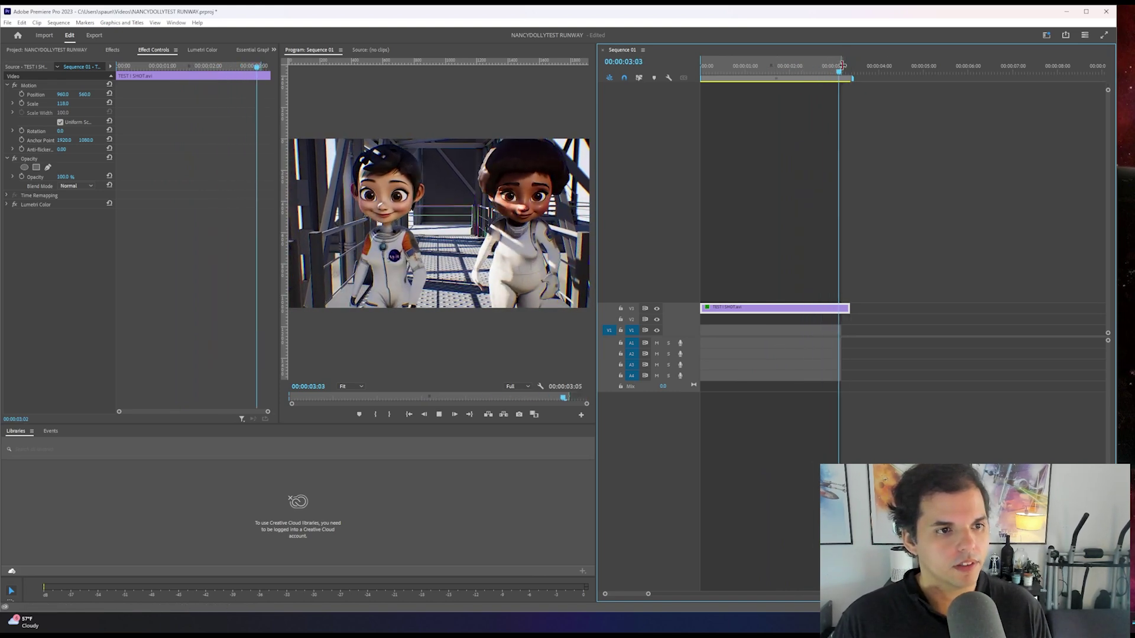
{"action": "key", "text": "Home"}
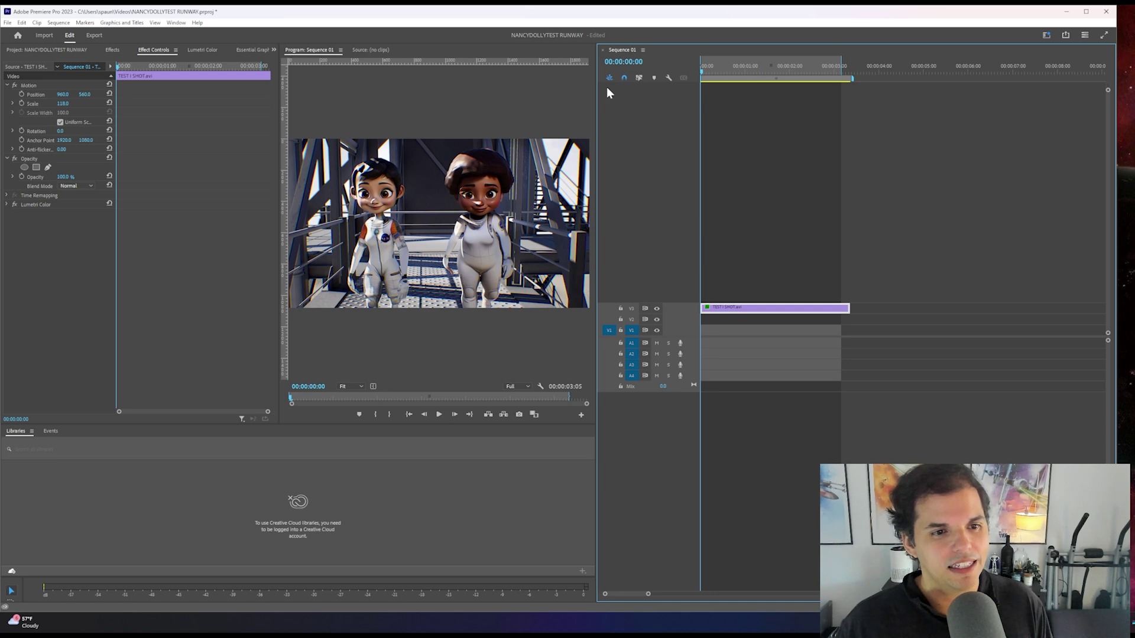
{"action": "key", "text": "space"}
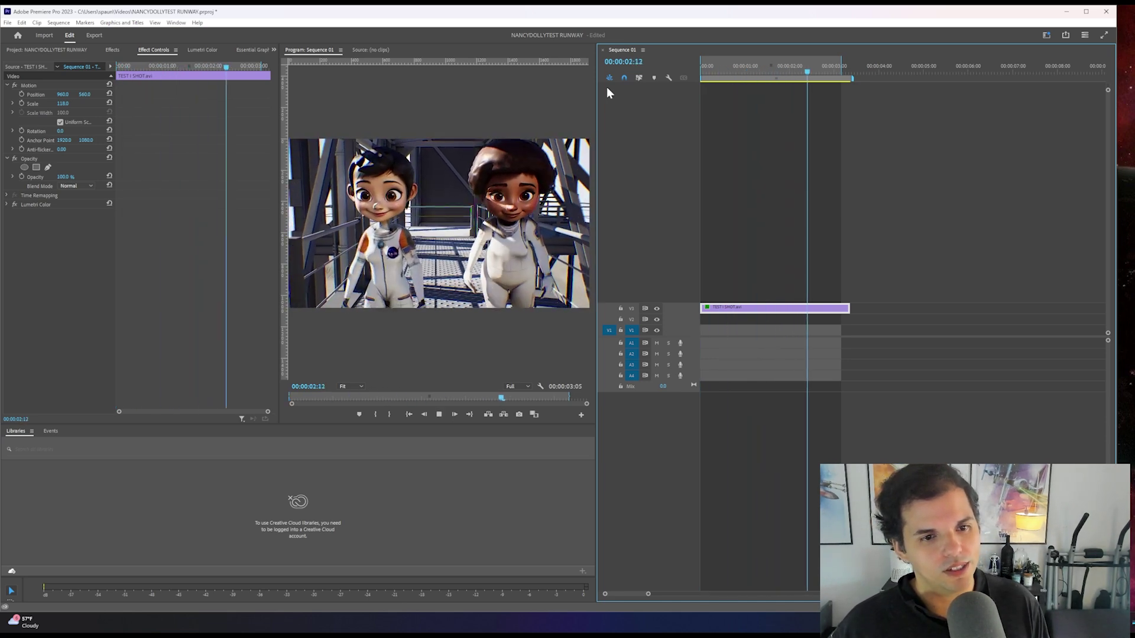
{"action": "key", "text": "space"}
{"action": "key", "text": "Home"}
{"action": "key", "text": "space"}
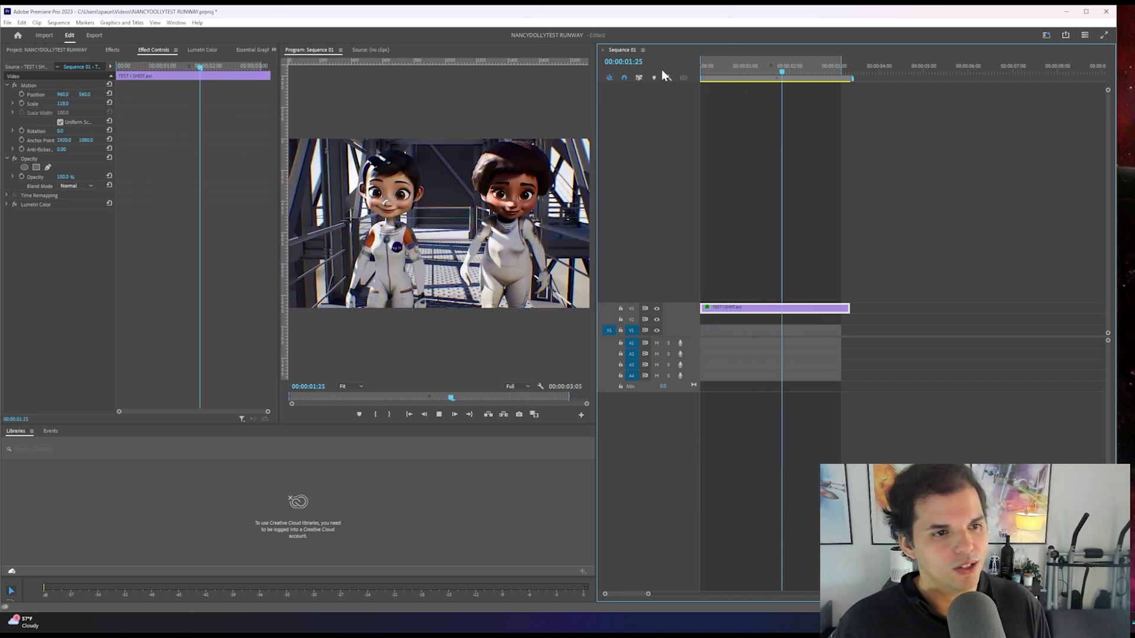
{"action": "left_click", "coordinate": [820, 66]}
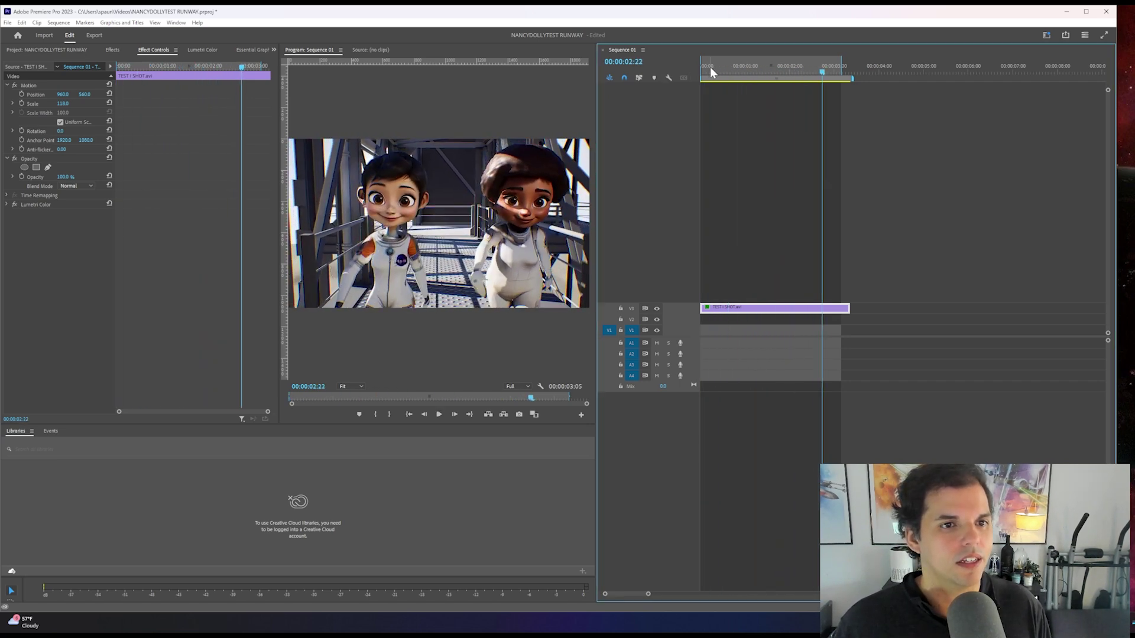
{"action": "key", "text": "Home"}
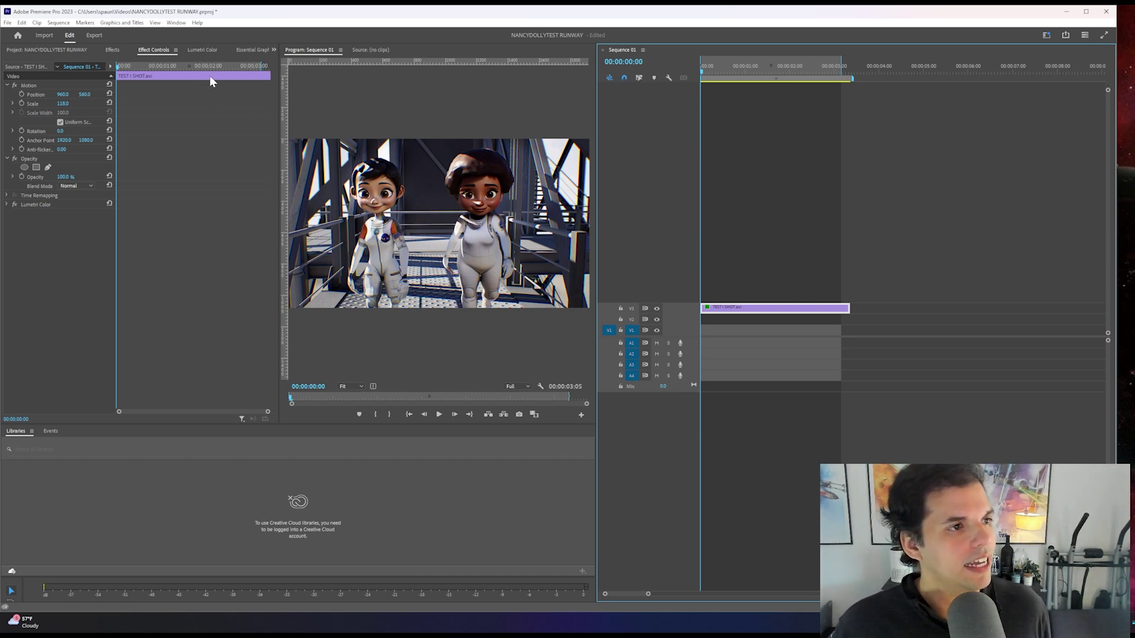
- Search the effects for "crop" and apply the Crop video effect to the TEST I SHOT clip
{"action": "left_click", "coordinate": [114, 49]}
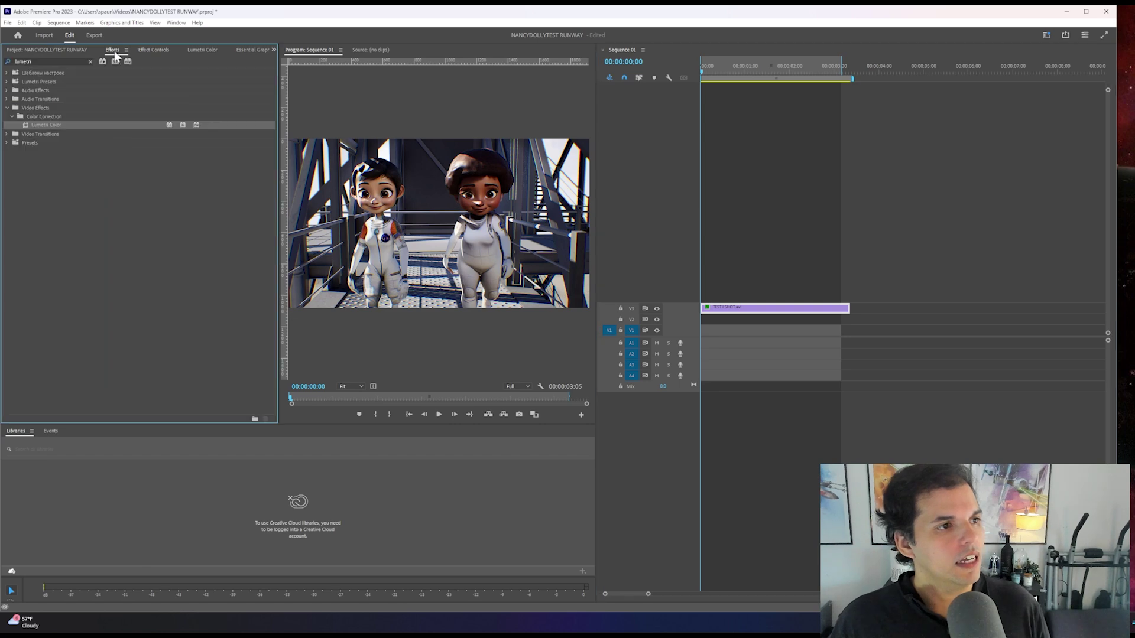
{"action": "left_click", "coordinate": [6, 62]}
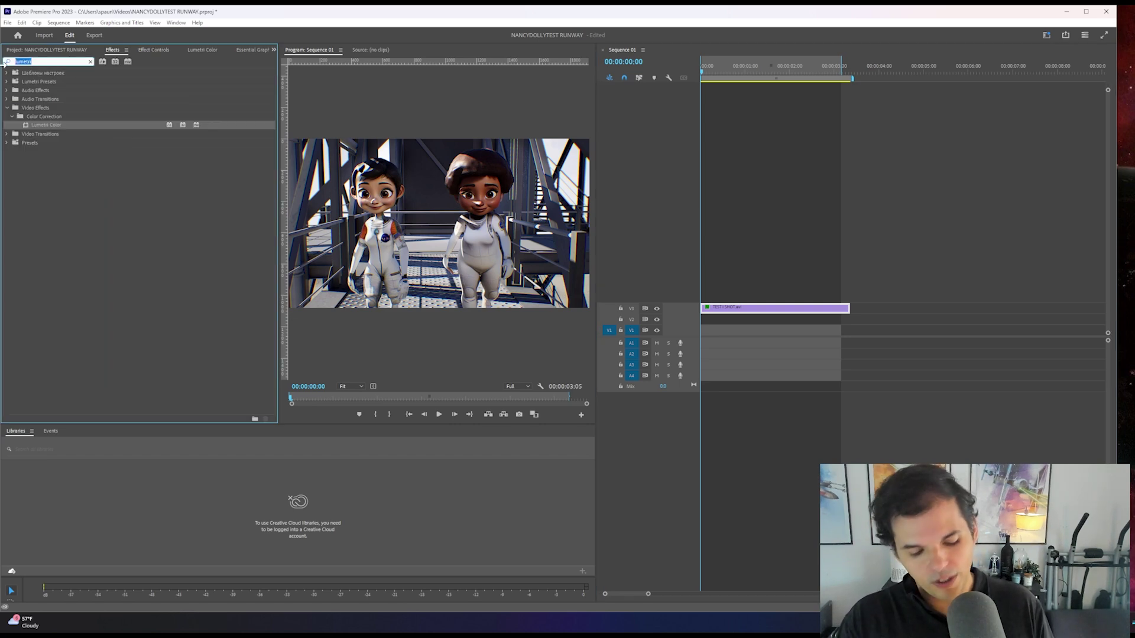
{"action": "type", "text": "crop"}
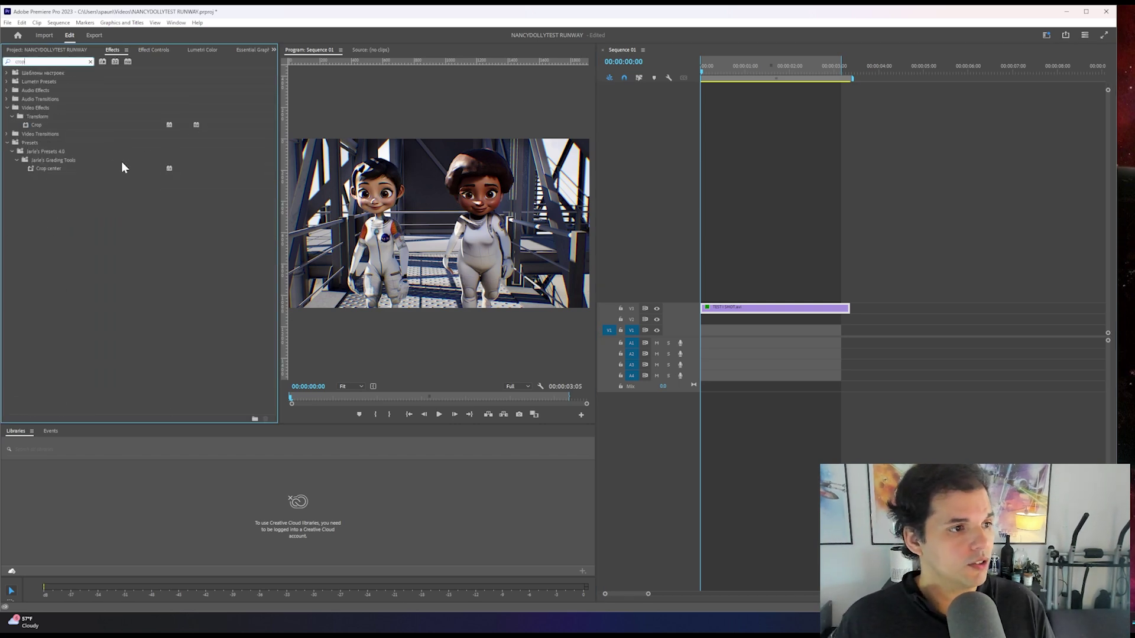
{"action": "left_click_drag", "start_coordinate": [35, 126], "coordinate": [727, 274]}
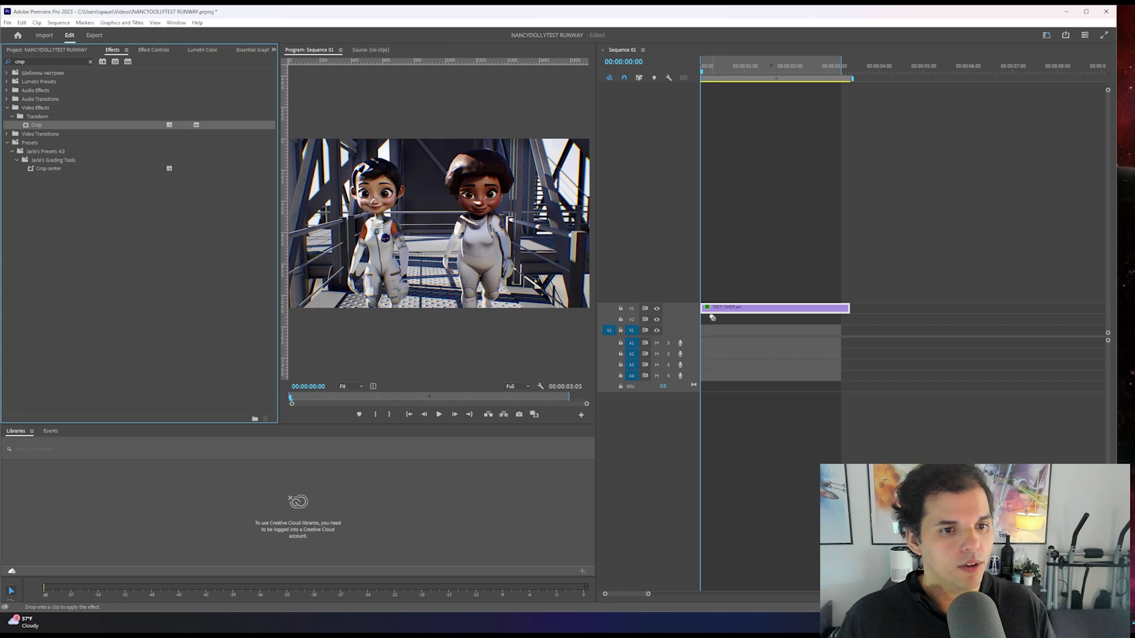
{"action": "left_click_drag", "start_coordinate": [712, 317], "coordinate": [714, 309]}
- Crop 49% off the clip's right side to isolate the character in the orange-sleeved suit, and preview the result
{"action": "left_click", "coordinate": [149, 51]}
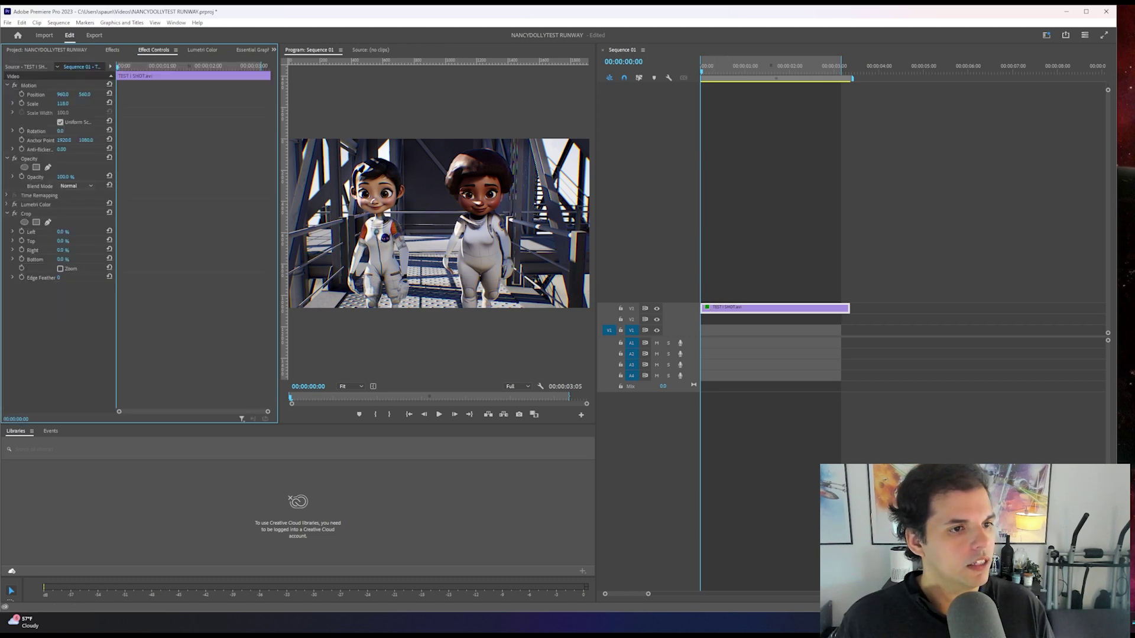
{"action": "left_click_drag", "start_coordinate": [61, 250], "coordinate": [94, 250]}
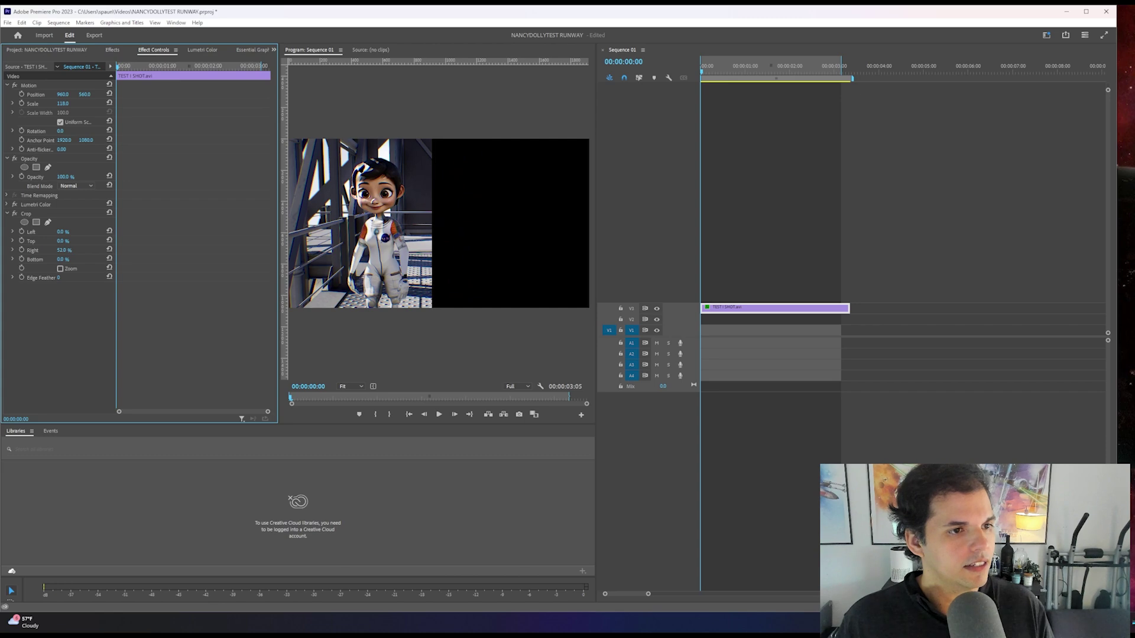
{"action": "left_click", "coordinate": [707, 71]}
{"action": "key", "text": "space"}
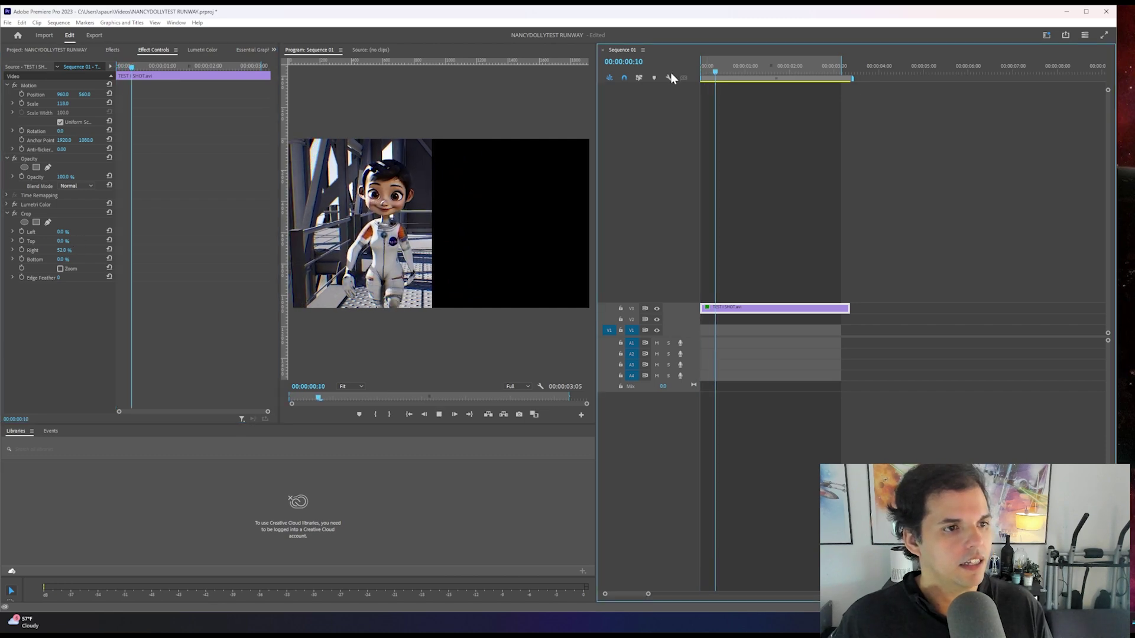
{"action": "key", "text": "space"}
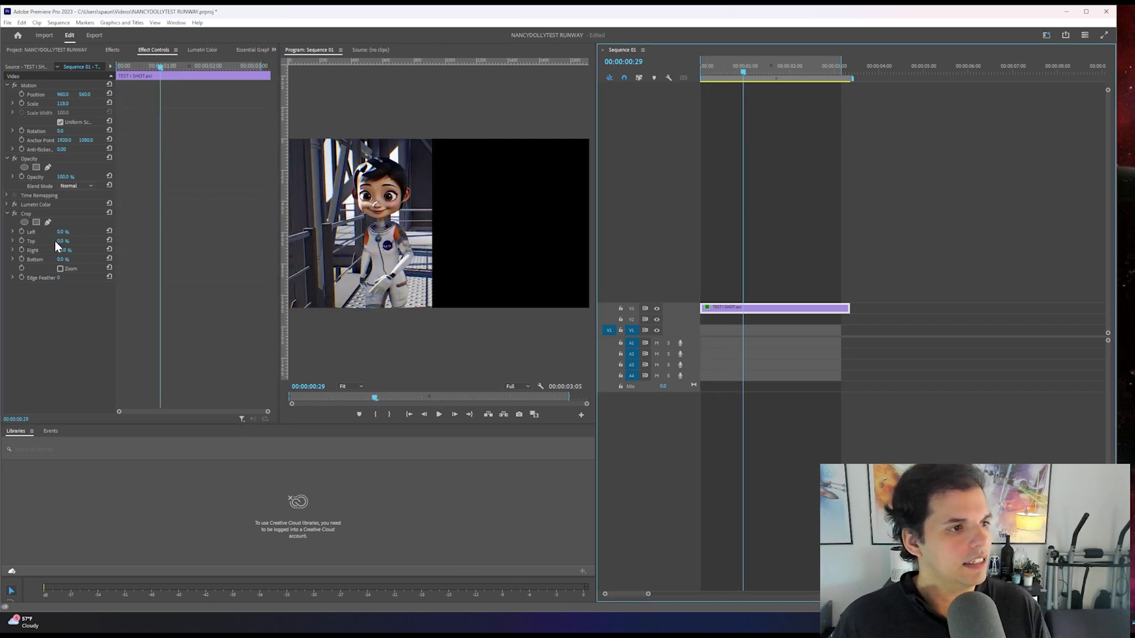
{"action": "left_click_drag", "start_coordinate": [59, 252], "coordinate": [55, 253]}
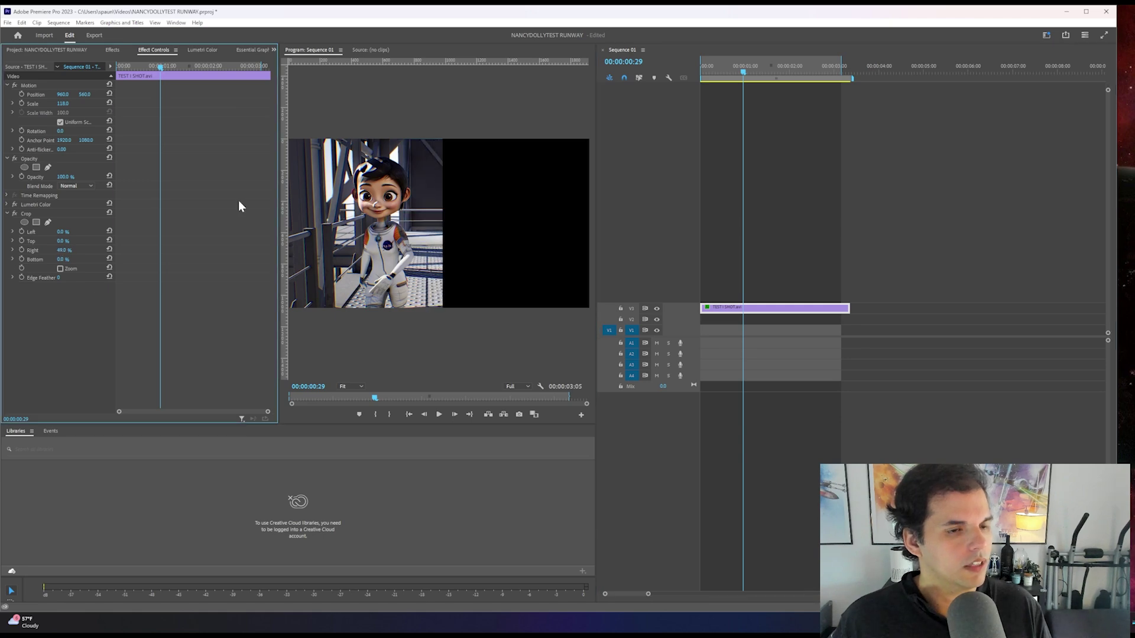
{"action": "left_click", "coordinate": [707, 71]}
{"action": "key", "text": "space"}
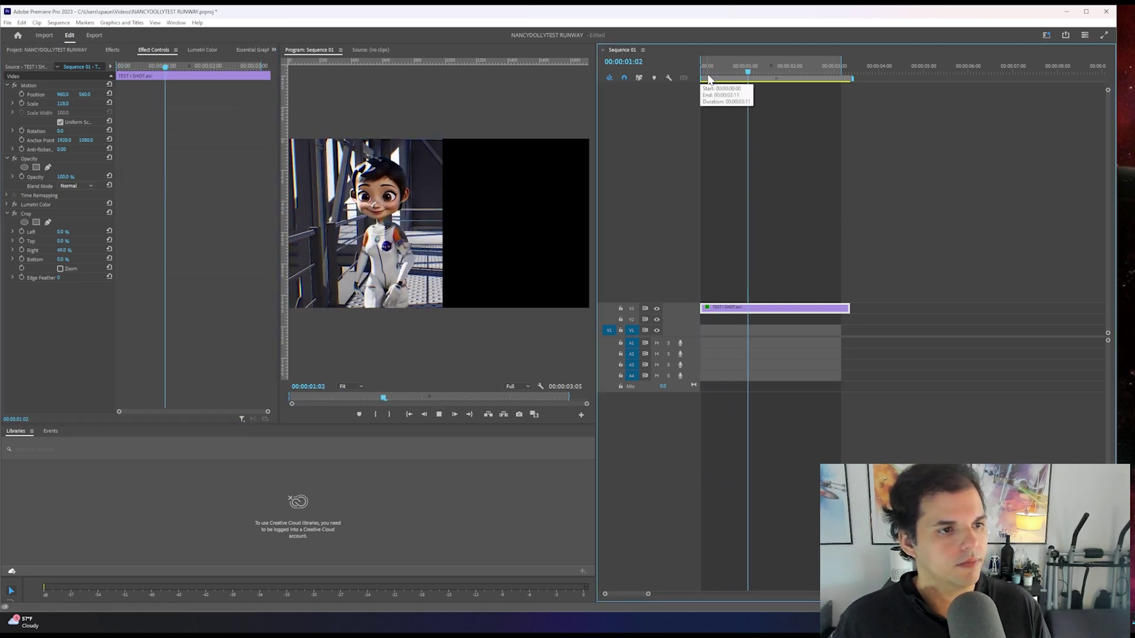
{"action": "key", "text": "space"}
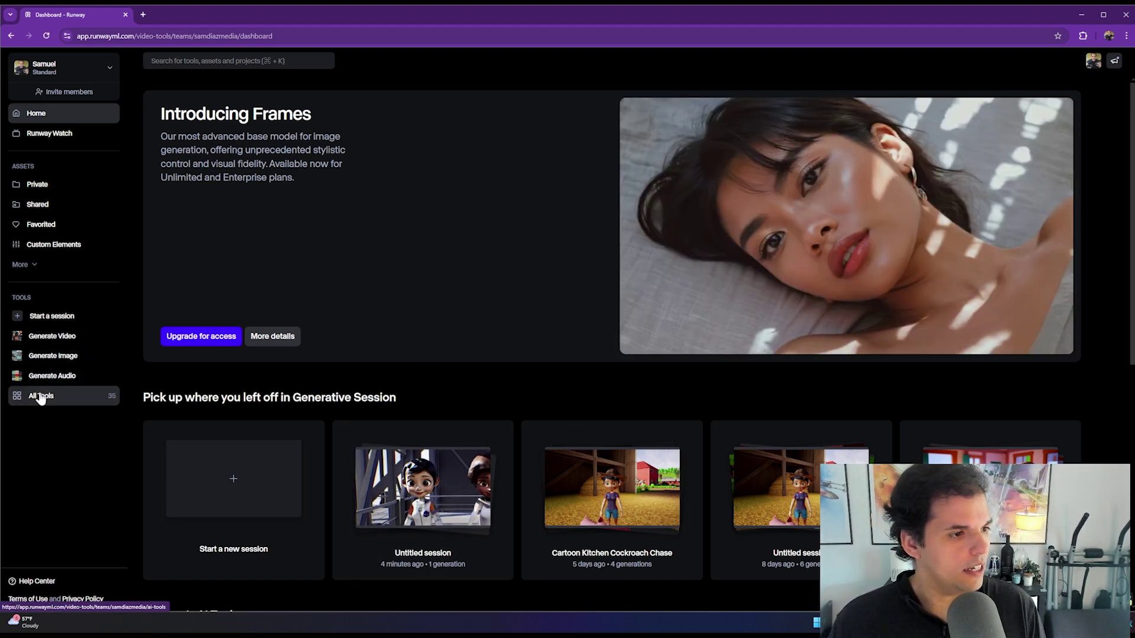
- Switch to Runway, start a new Act-One session and upload Sequence 02.mp4 from the Test Renders folder as the character reference
{"action": "left_click", "coordinate": [48, 315]}
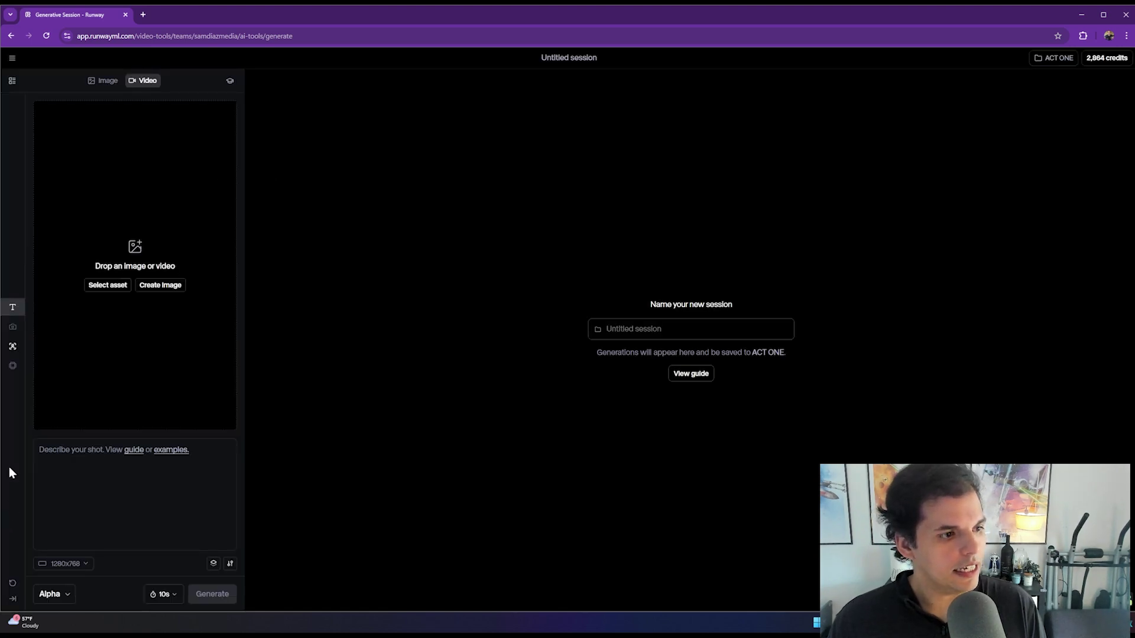
{"action": "left_click", "coordinate": [19, 348]}
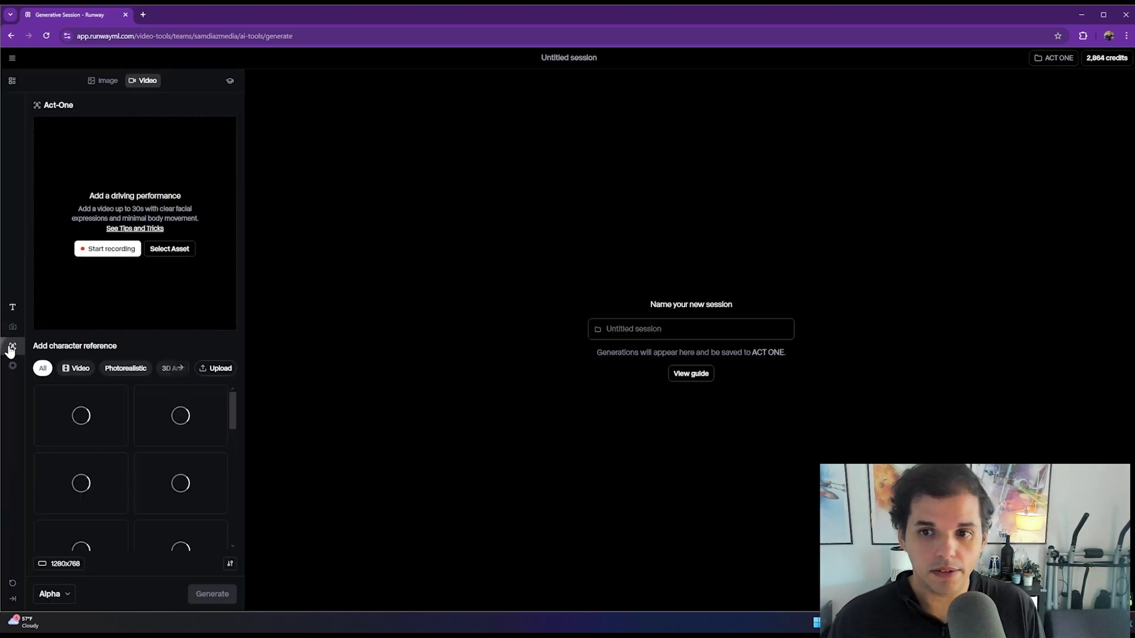
{"action": "left_click", "coordinate": [211, 370]}
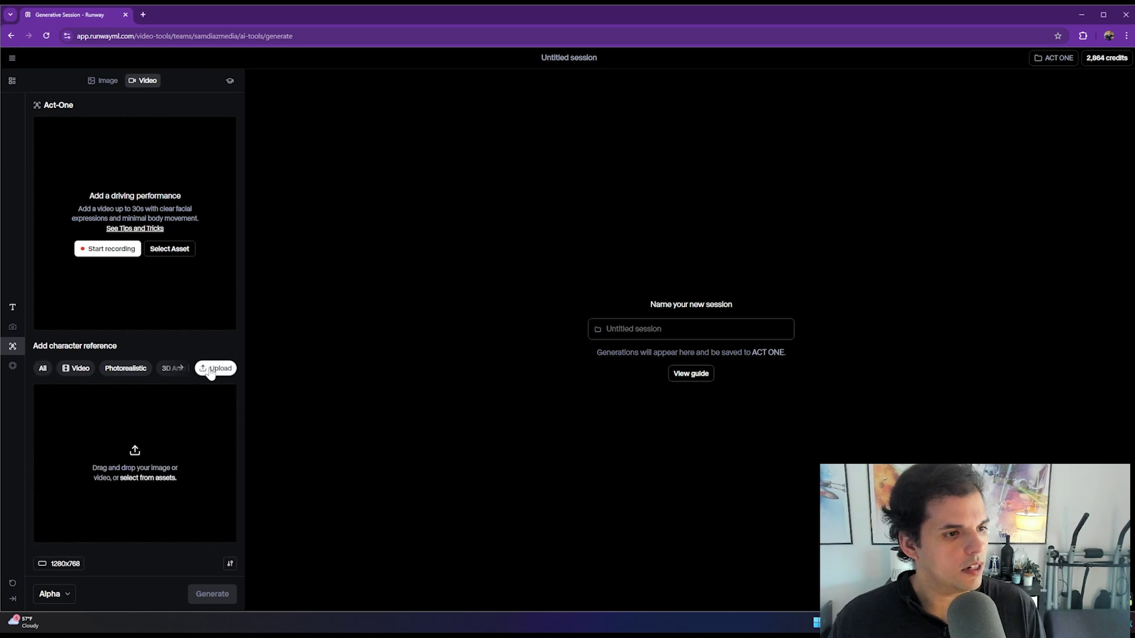
{"action": "key", "text": "alt+Tab"}
{"action": "left_click_drag", "start_coordinate": [624, 97], "coordinate": [693, 97]}
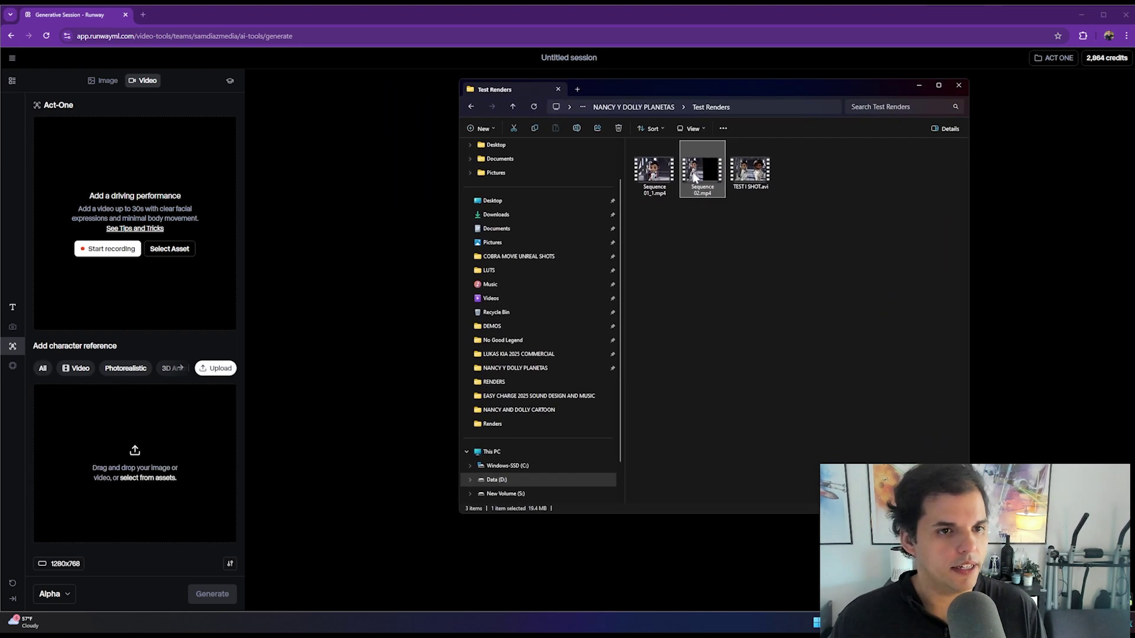
{"action": "left_click_drag", "start_coordinate": [696, 177], "coordinate": [177, 455]}
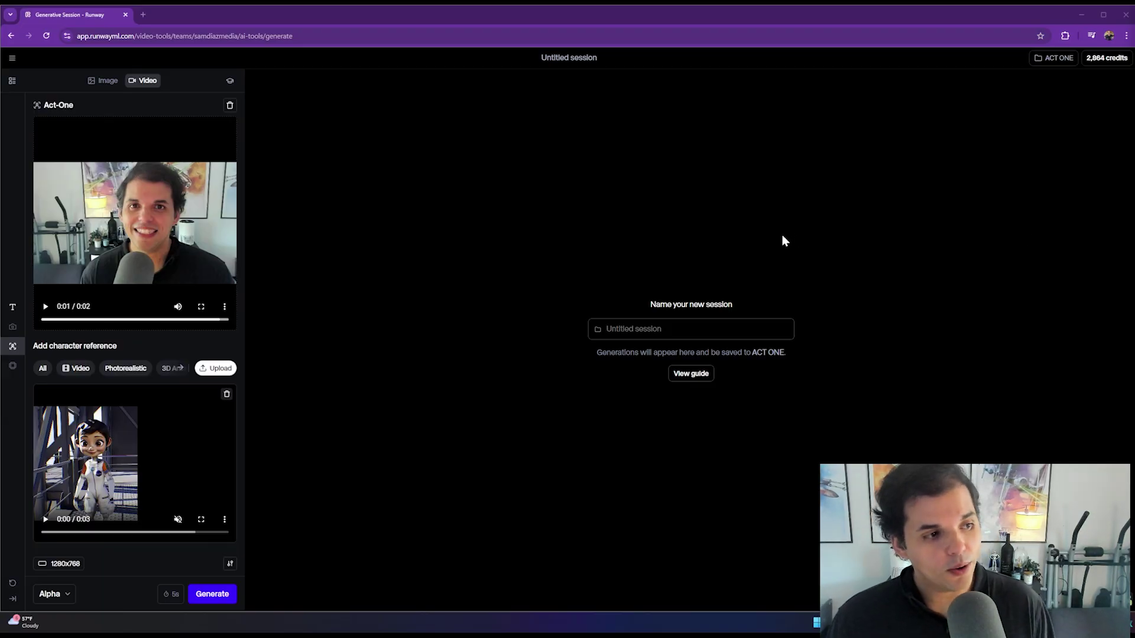
- Play the driving performance video and the Sequence 02.mp4 character reference to check both before generating
{"action": "left_click", "coordinate": [45, 320]}
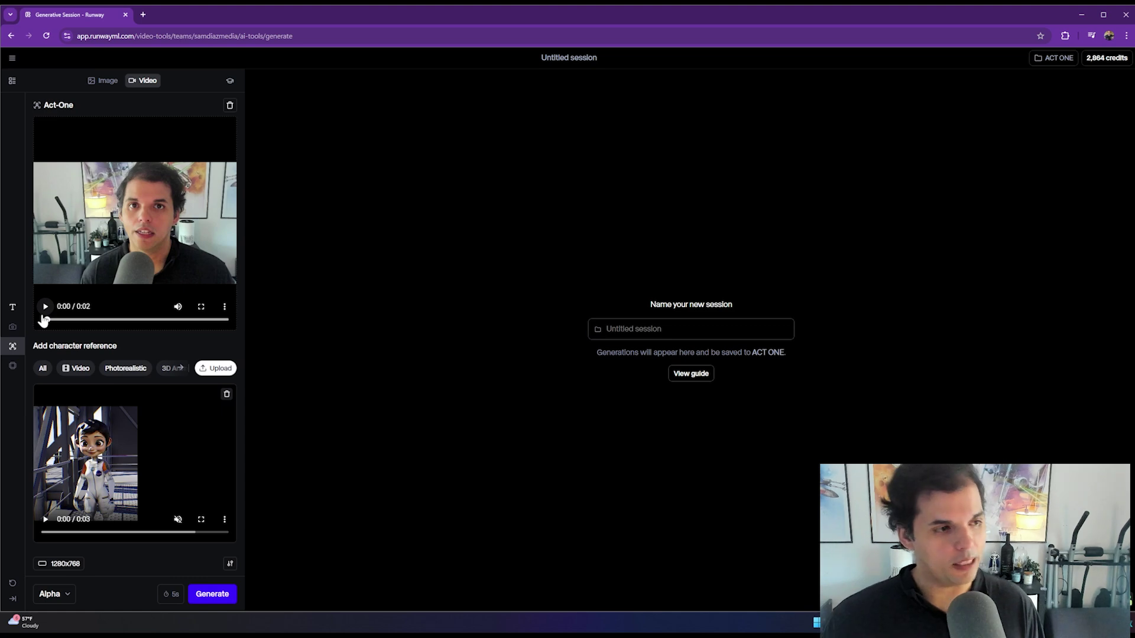
{"action": "key", "text": "space"}
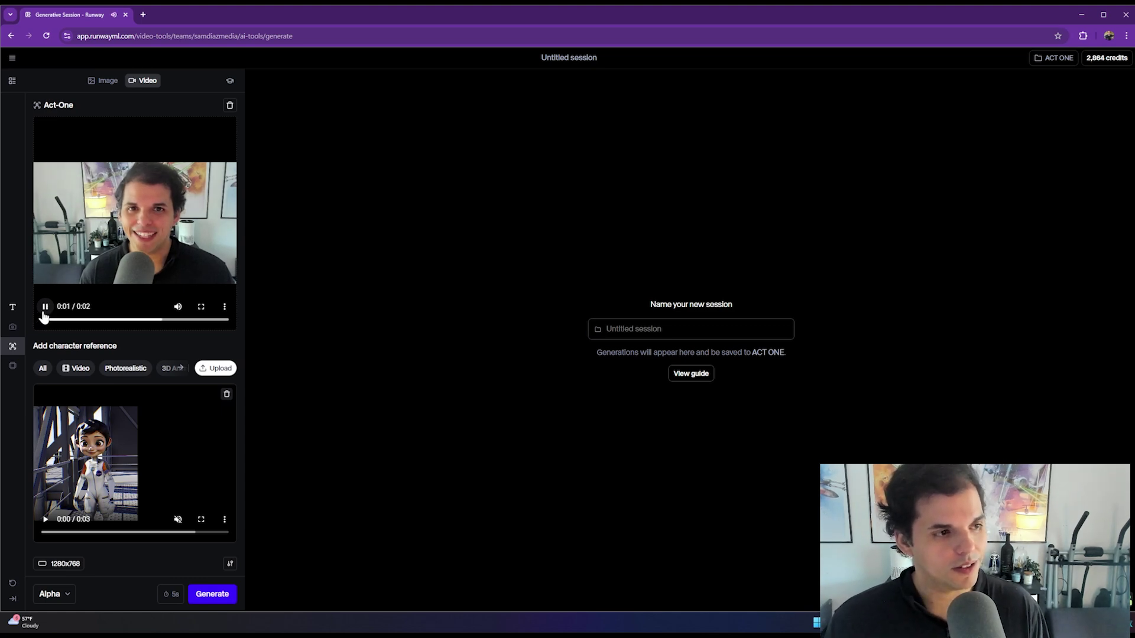
{"action": "left_click", "coordinate": [45, 306]}
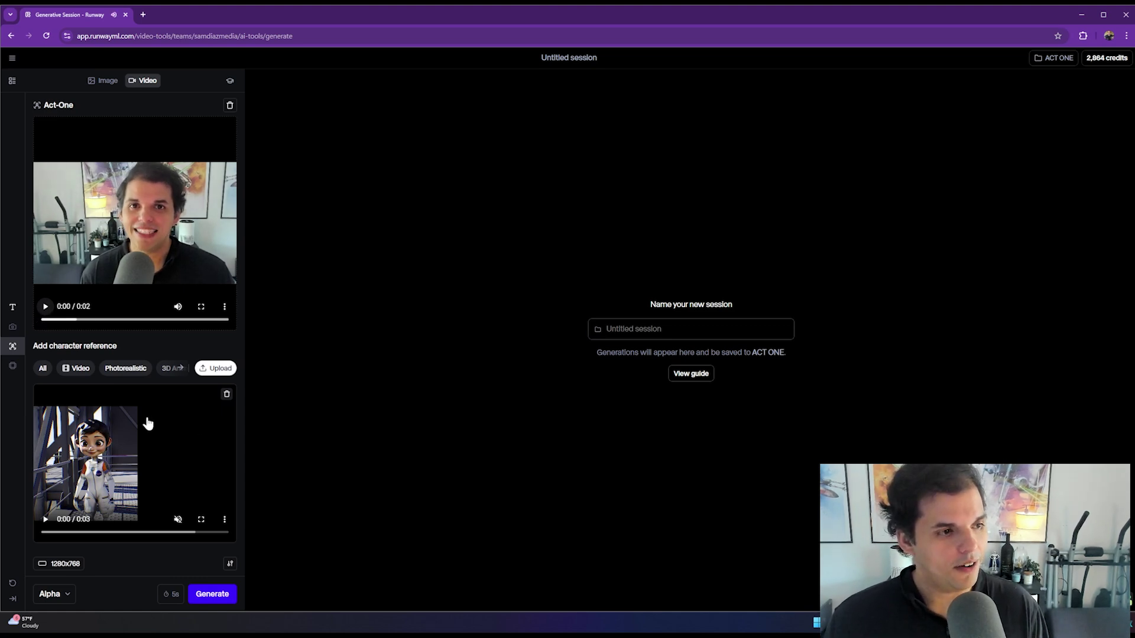
{"action": "left_click_drag", "start_coordinate": [72, 532], "coordinate": [48, 531]}
{"action": "key", "text": "space"}
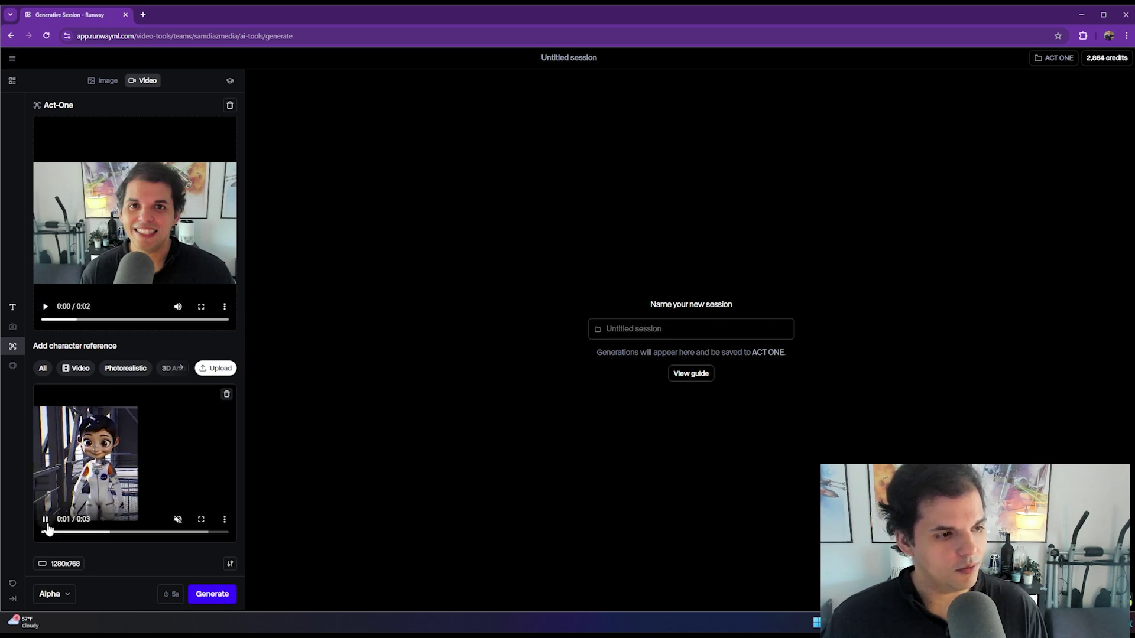
{"action": "left_click", "coordinate": [47, 520]}
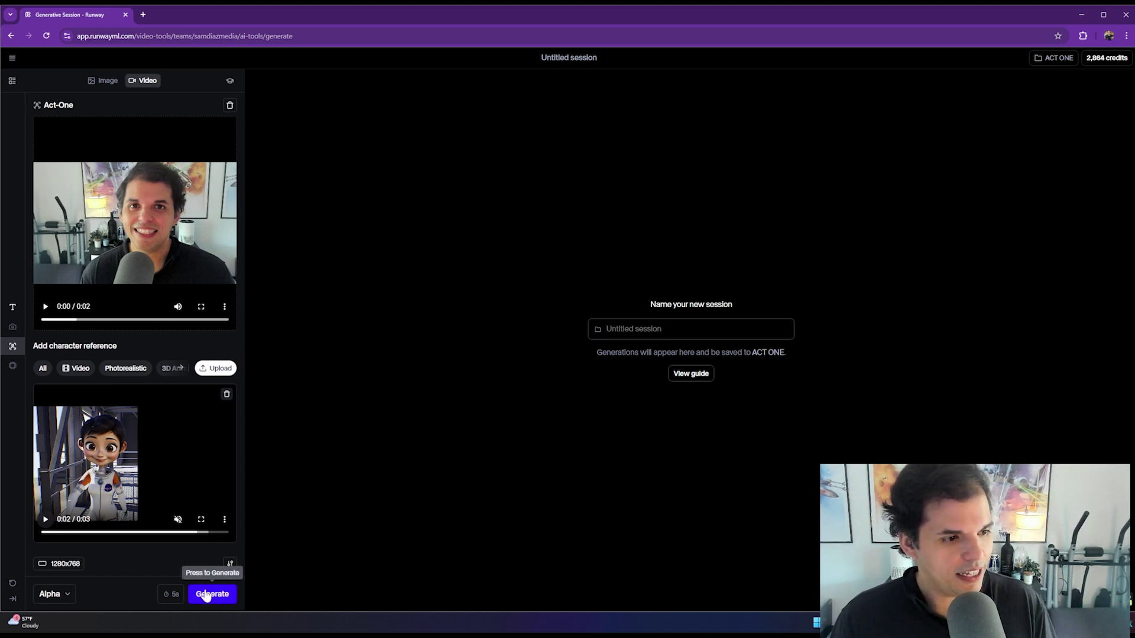
- Generate the Act-One video for the orange-sleeved character, play the result and download it
{"action": "left_click", "coordinate": [205, 595]}
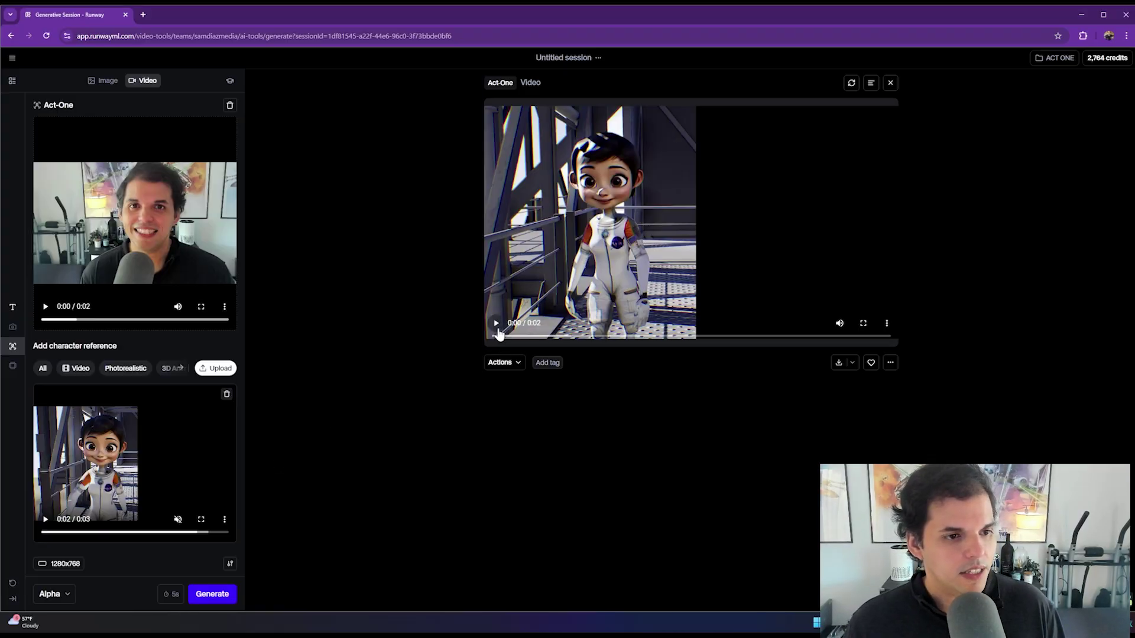
{"action": "left_click", "coordinate": [497, 329]}
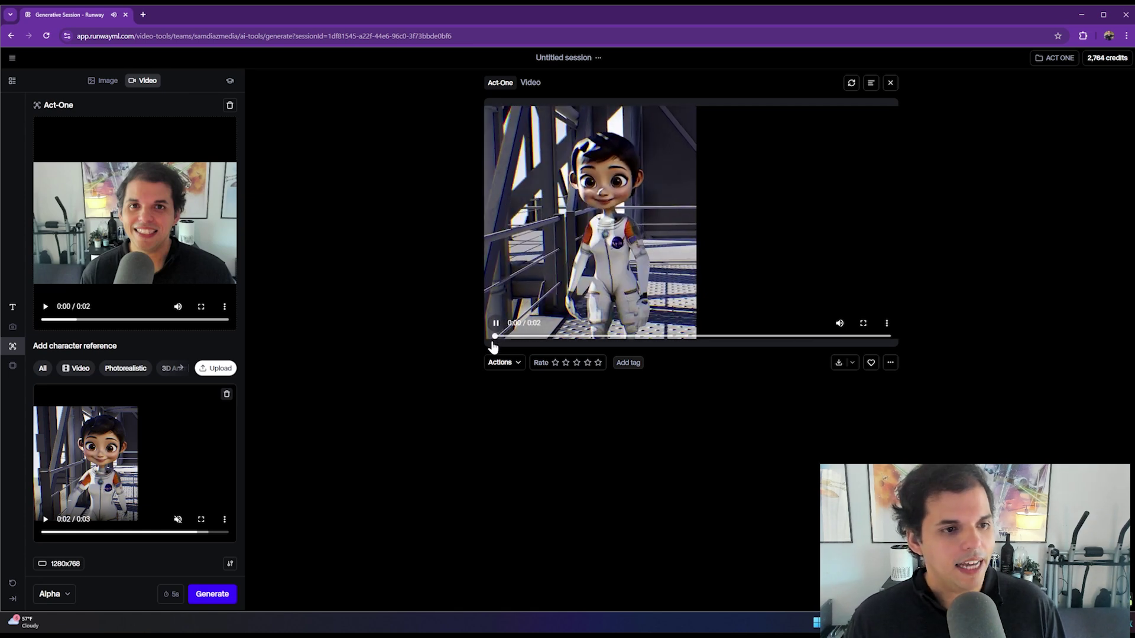
{"action": "left_click", "coordinate": [496, 324]}
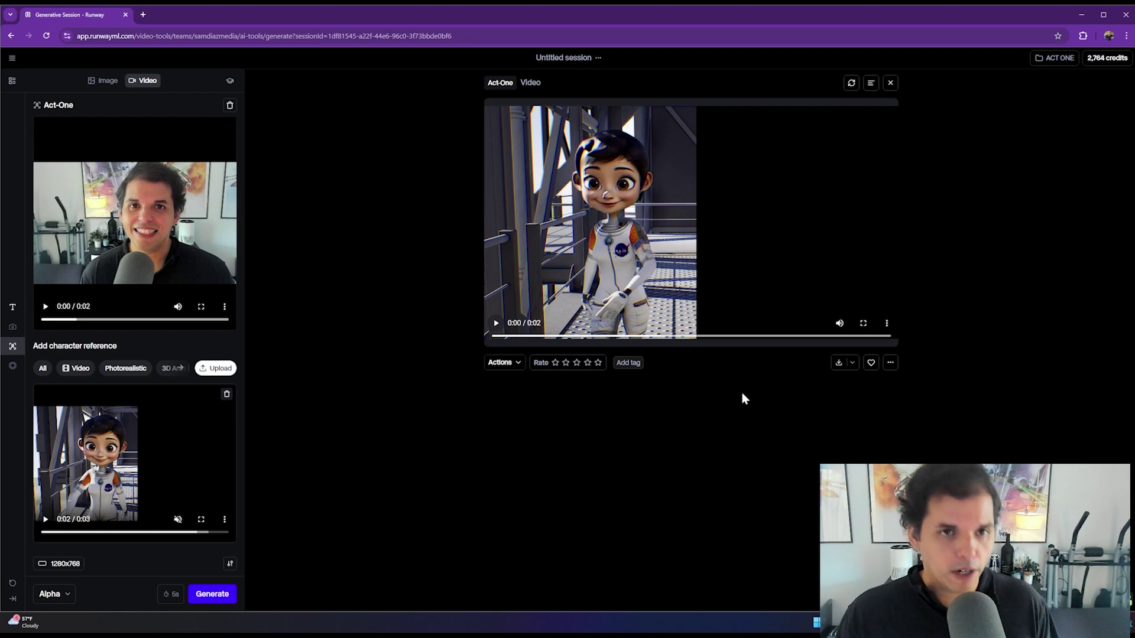
{"action": "left_click", "coordinate": [834, 365]}
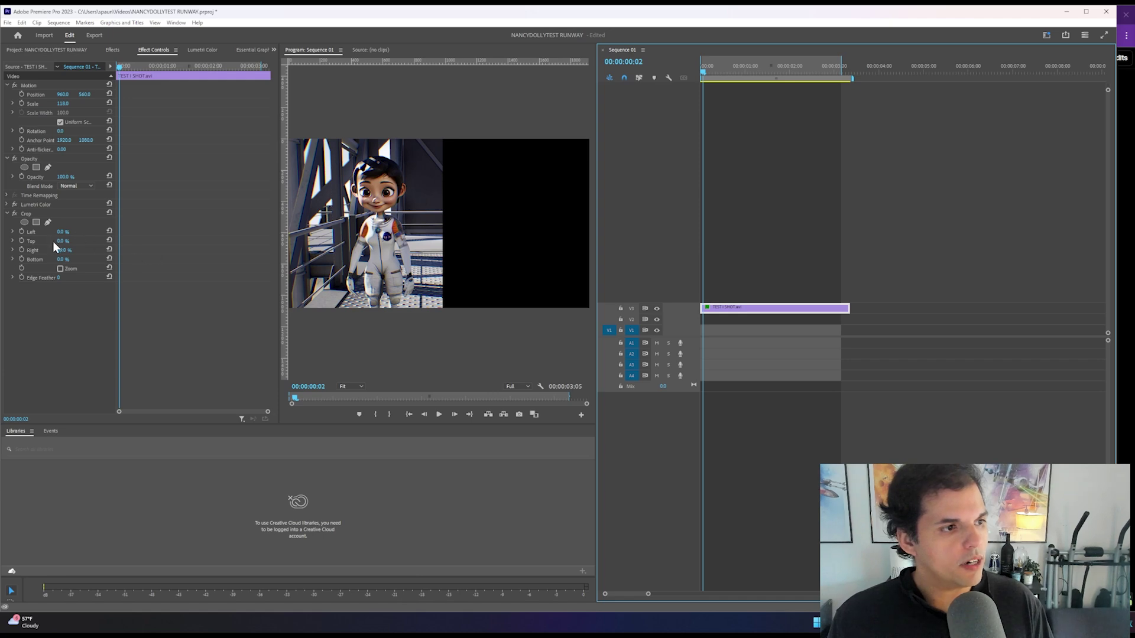
- In Premiere Pro, reset the right crop, crop 45% off the clip's left side to isolate the grey-suited character, and preview it
{"action": "left_click", "coordinate": [109, 250]}
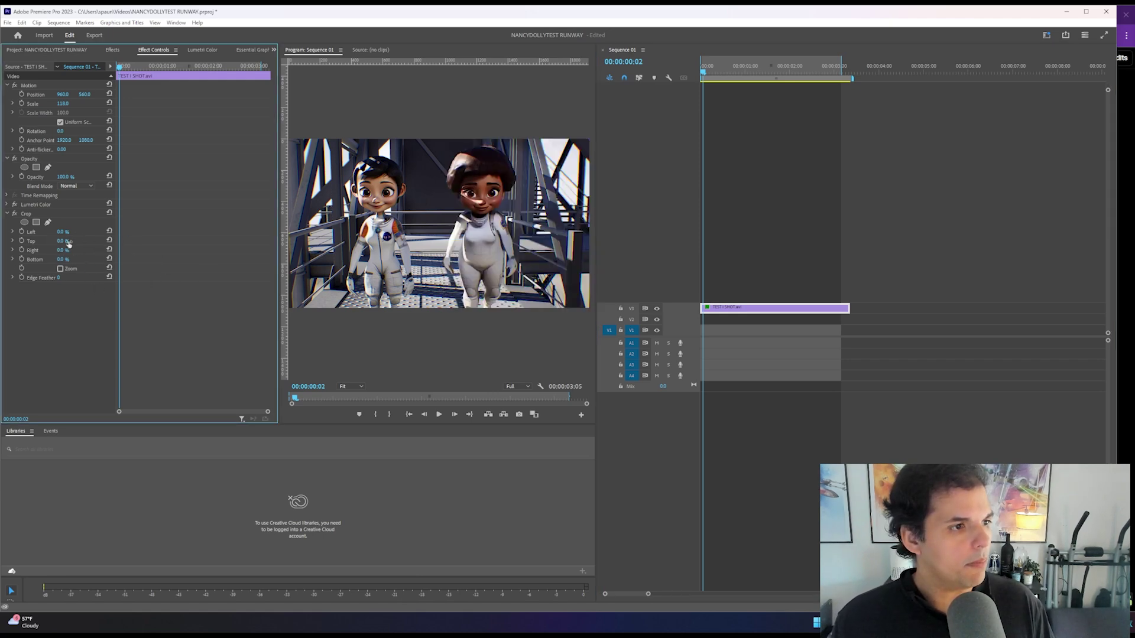
{"action": "left_click_drag", "start_coordinate": [62, 232], "coordinate": [345, 144]}
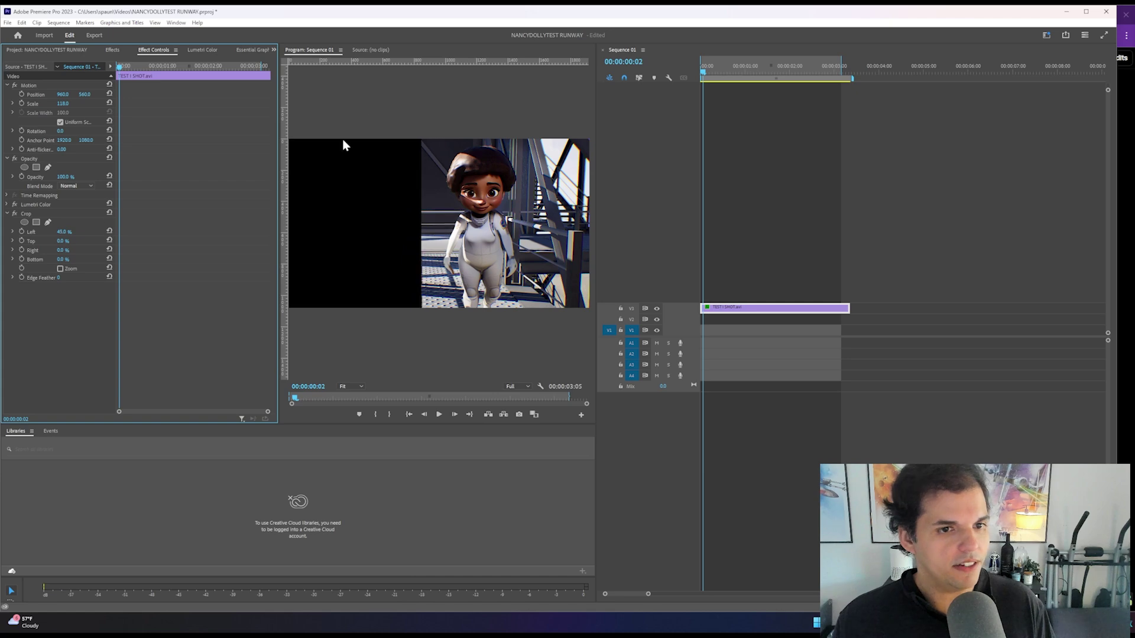
{"action": "key", "text": "space"}
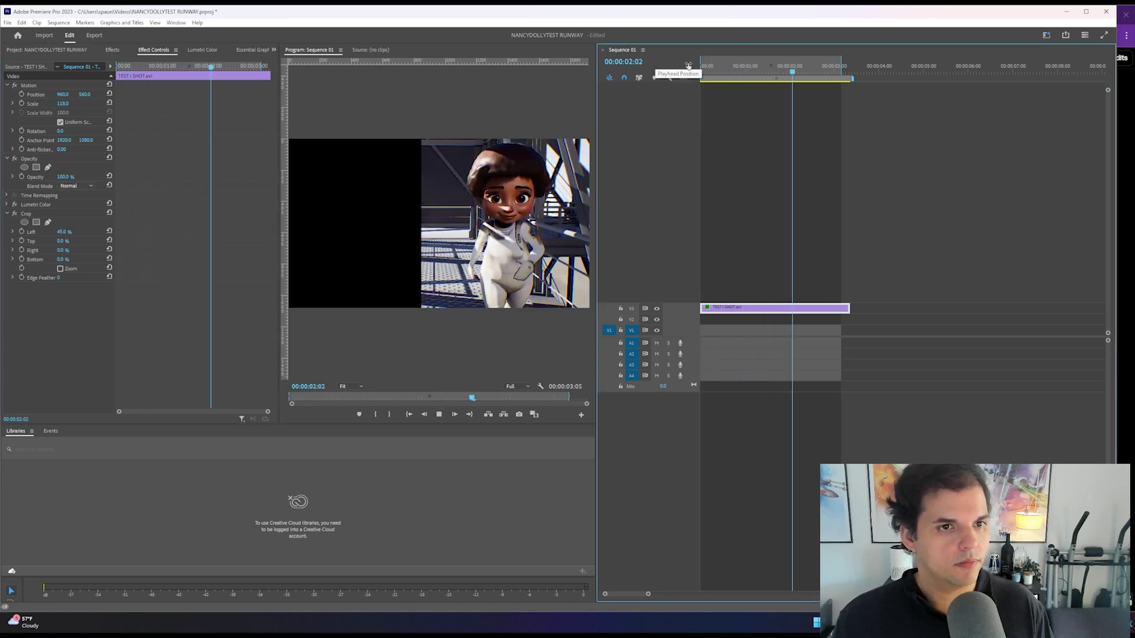
{"action": "key", "text": "space"}
{"action": "key", "text": "space"}
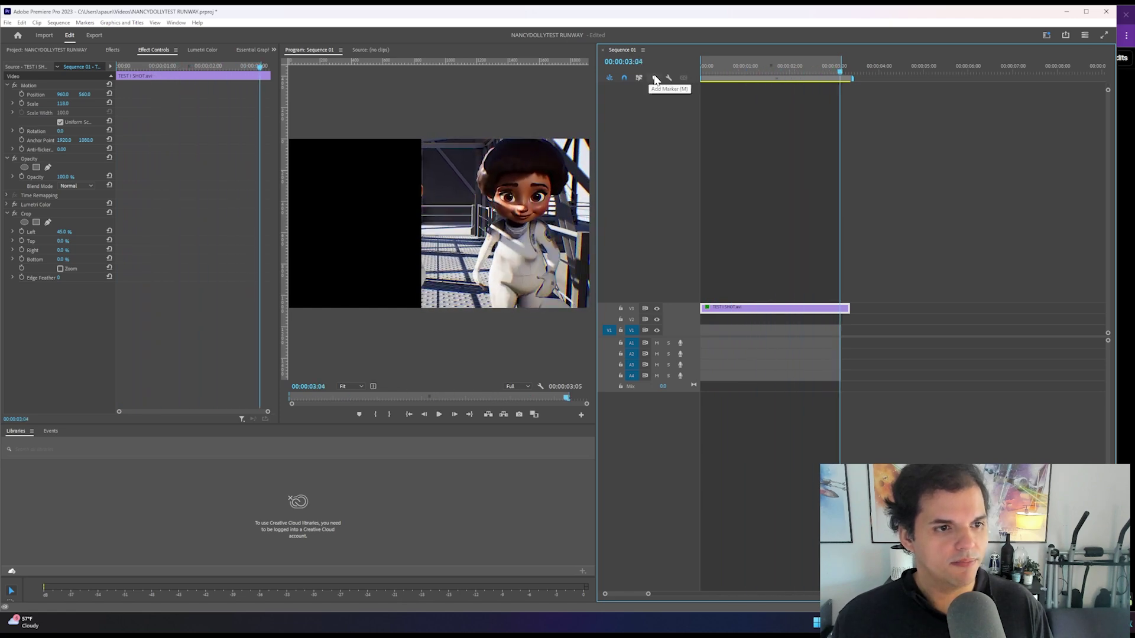
{"action": "left_click", "coordinate": [707, 80]}
{"action": "key", "text": "space"}
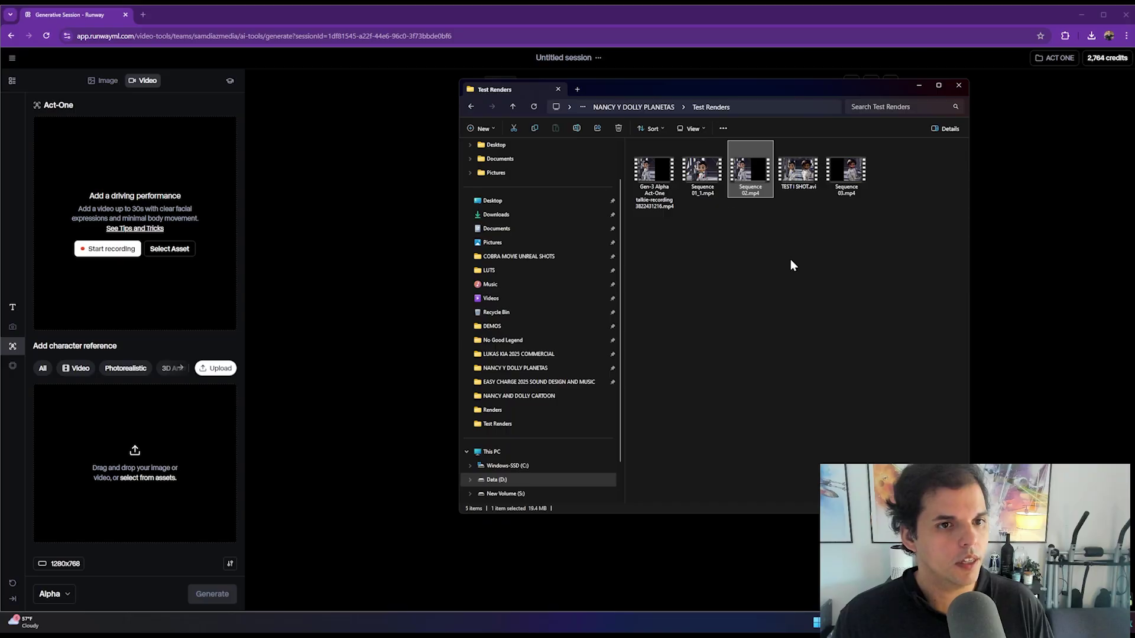
- In Runway, generate a second Act-One video using Sequence 03.mp4 from Test Renders as the character reference, and play the result
{"action": "left_click_drag", "start_coordinate": [858, 185], "coordinate": [168, 509]}
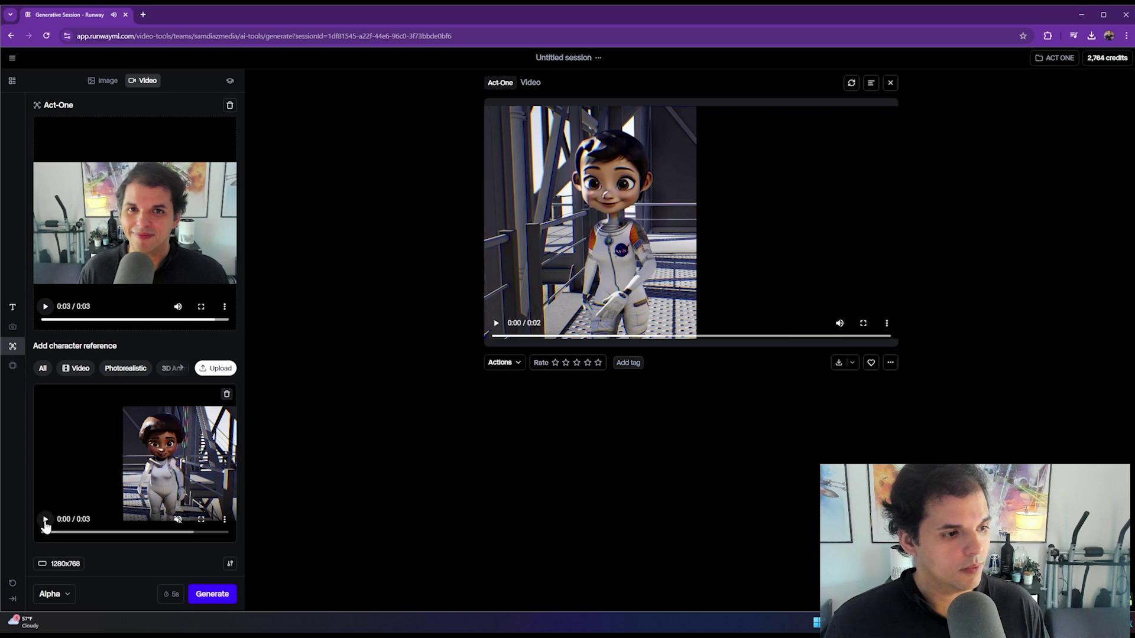
{"action": "left_click", "coordinate": [45, 519]}
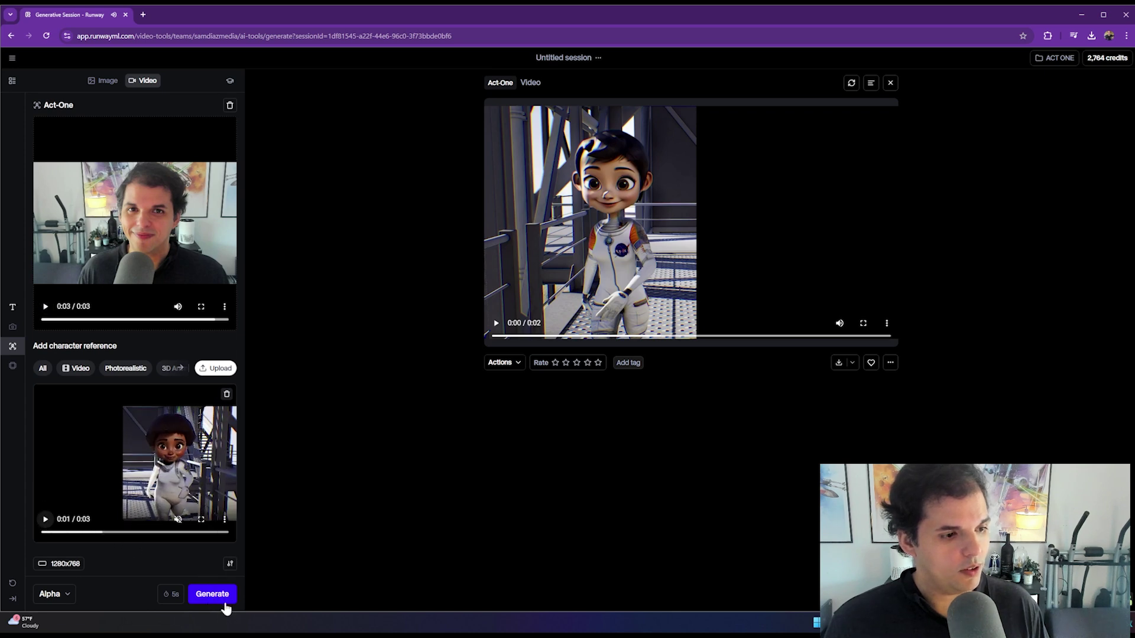
{"action": "left_click", "coordinate": [224, 600]}
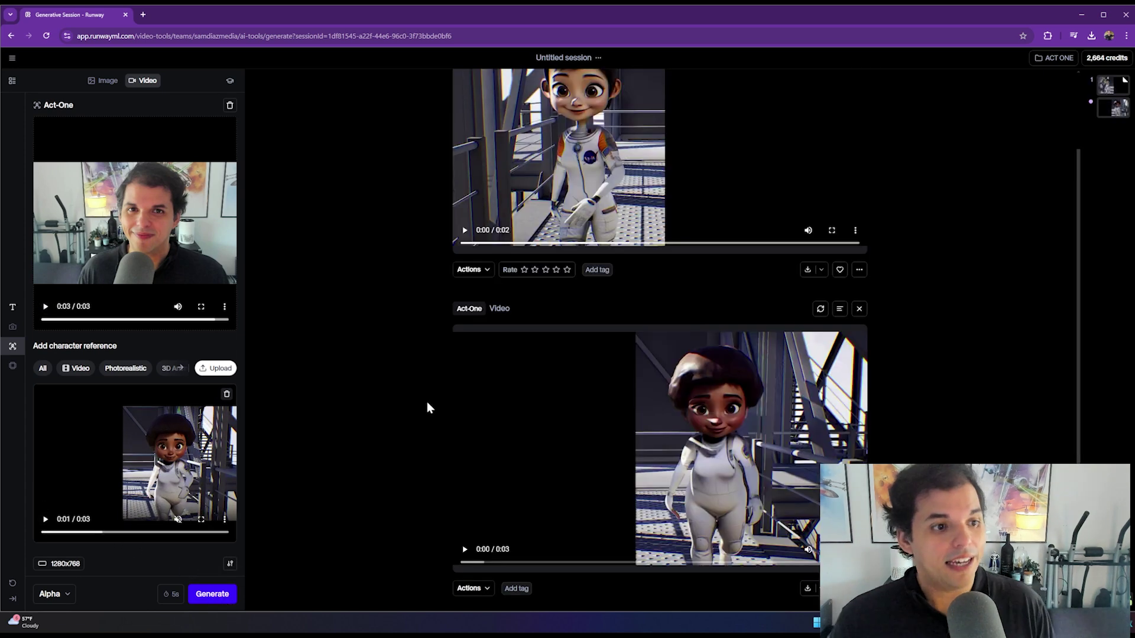
{"action": "left_click", "coordinate": [466, 535]}
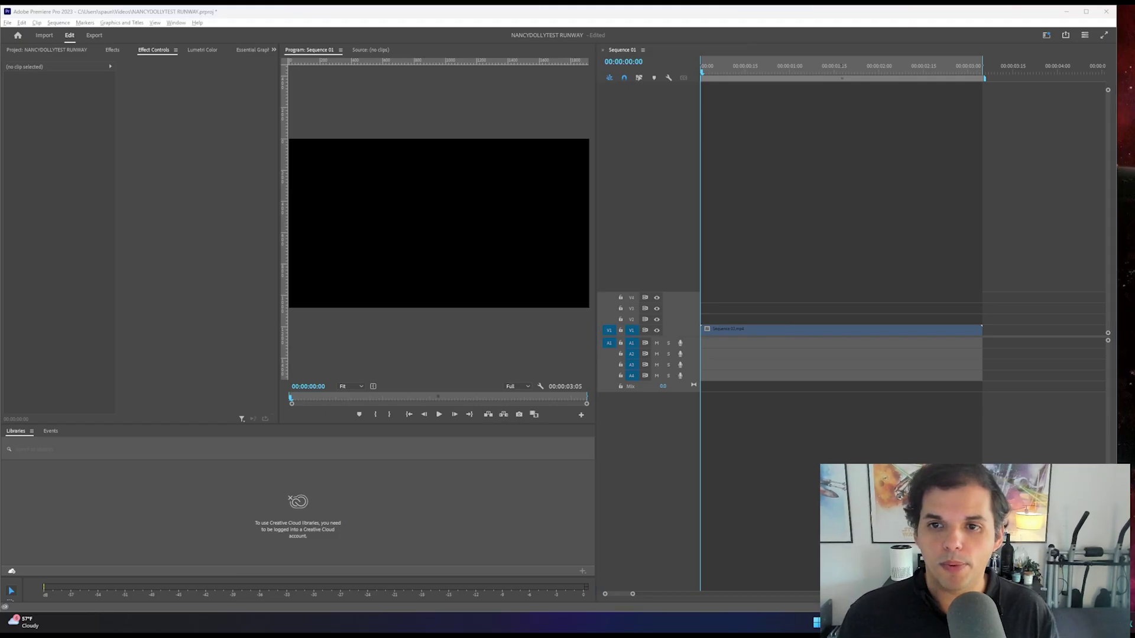
- In Premiere Pro, place the two Act-One clips on tracks V3 and V5 above the base clip, both starting at the sequence's beginning
{"action": "left_click_drag", "start_coordinate": [1114, 266], "coordinate": [691, 310]}
{"action": "left_click", "coordinate": [735, 308]}
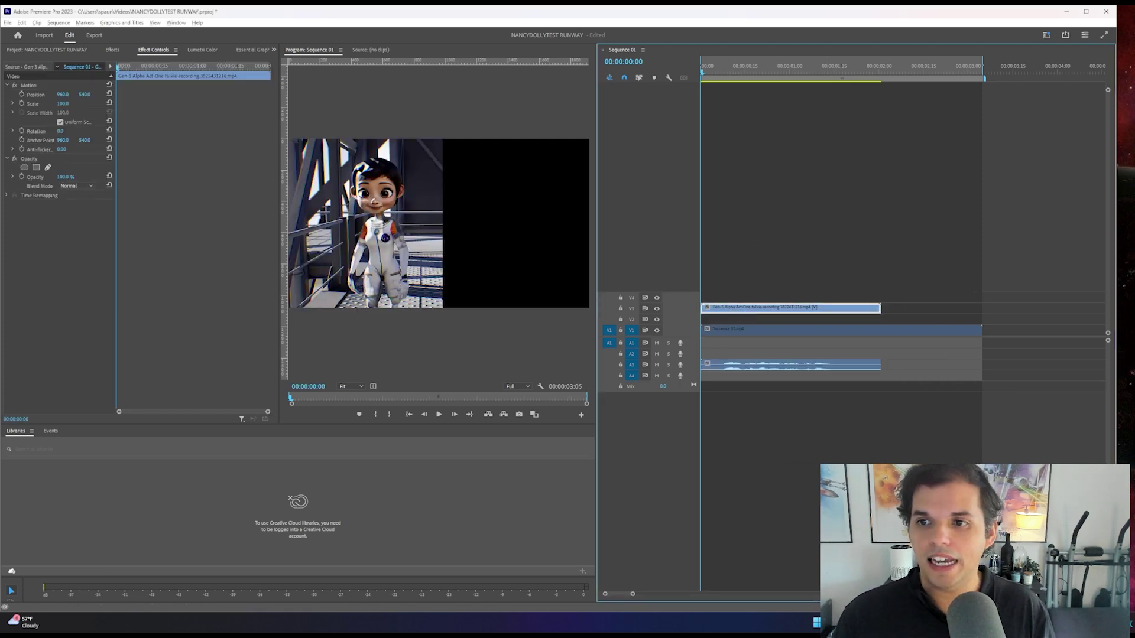
{"action": "left_click_drag", "start_coordinate": [1114, 254], "coordinate": [739, 269]}
{"action": "left_click", "coordinate": [734, 286]}
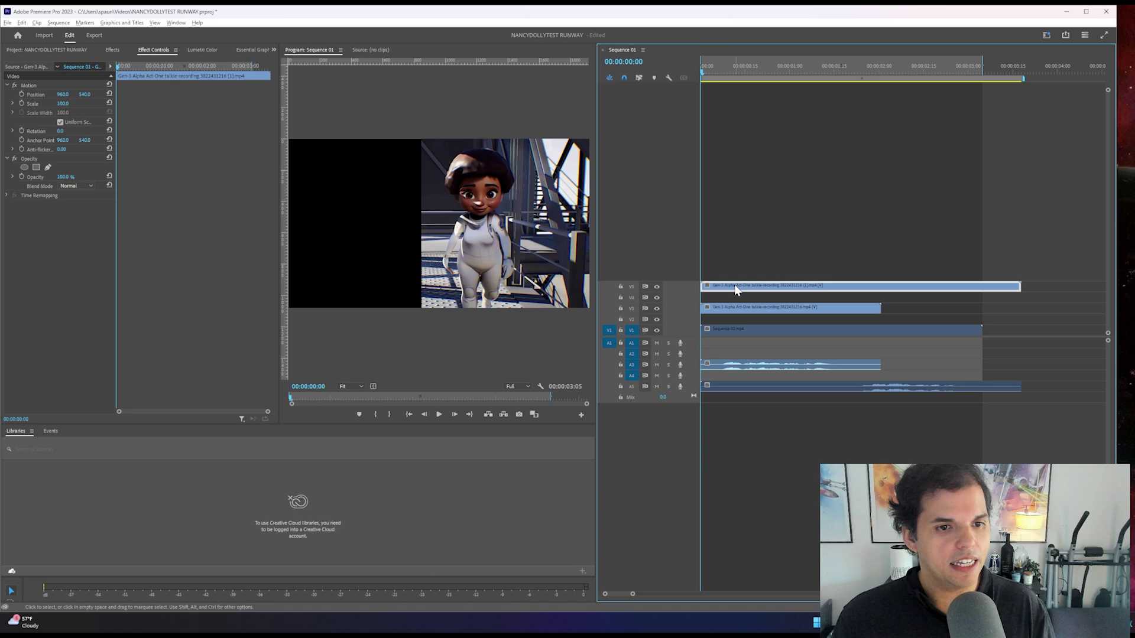
- Apply the Crop effect to the Act-One clip on V5 and crop 50% off its left side to combine both characters in one shot
{"action": "left_click", "coordinate": [721, 328]}
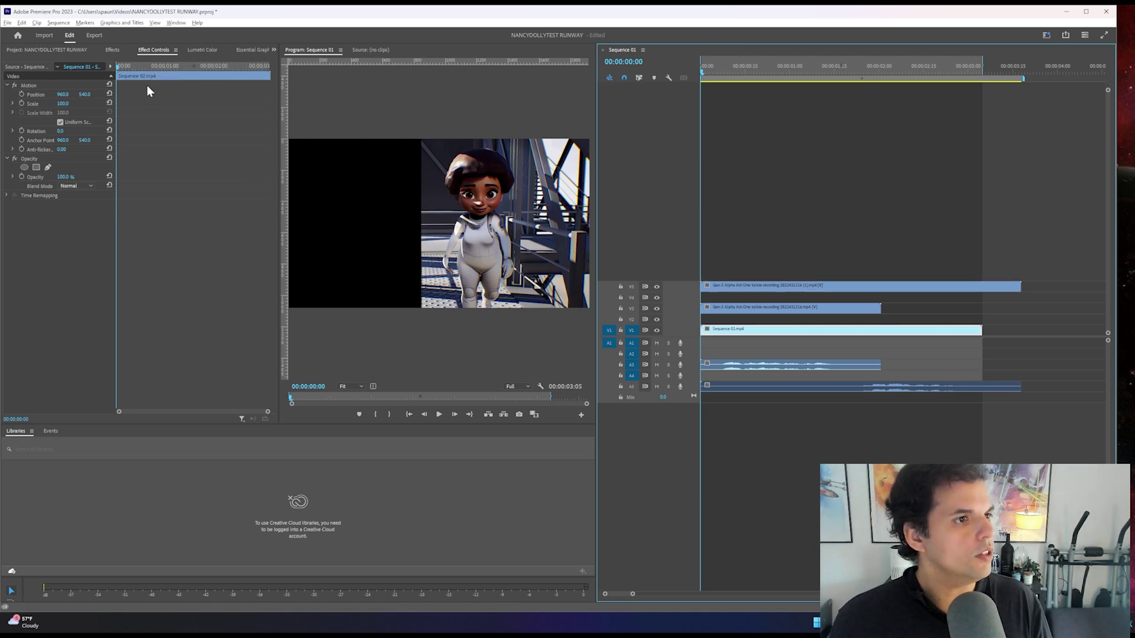
{"action": "left_click", "coordinate": [117, 51]}
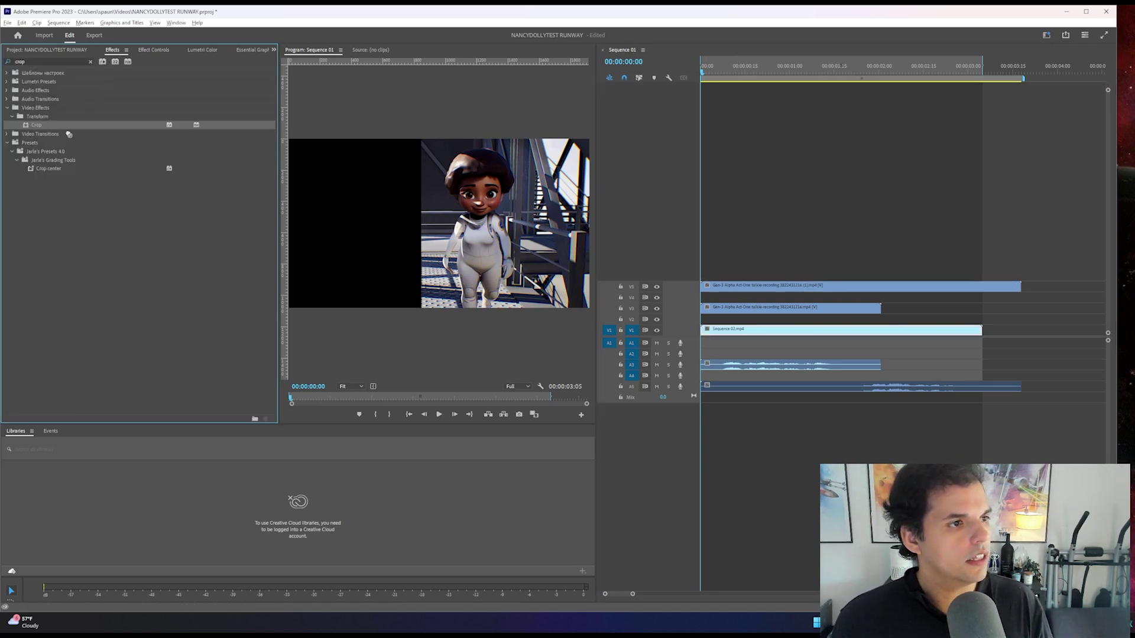
{"action": "left_click_drag", "start_coordinate": [37, 126], "coordinate": [776, 290]}
{"action": "left_click", "coordinate": [776, 231]}
{"action": "left_click", "coordinate": [154, 51]}
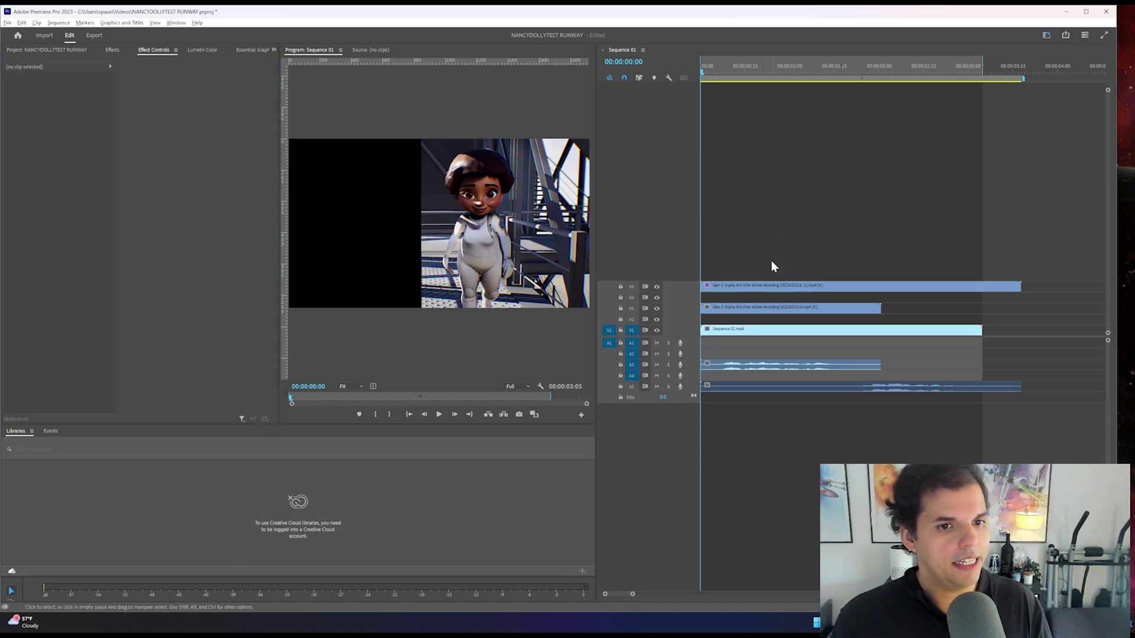
{"action": "left_click", "coordinate": [761, 286]}
{"action": "left_click_drag", "start_coordinate": [65, 223], "coordinate": [130, 223]}
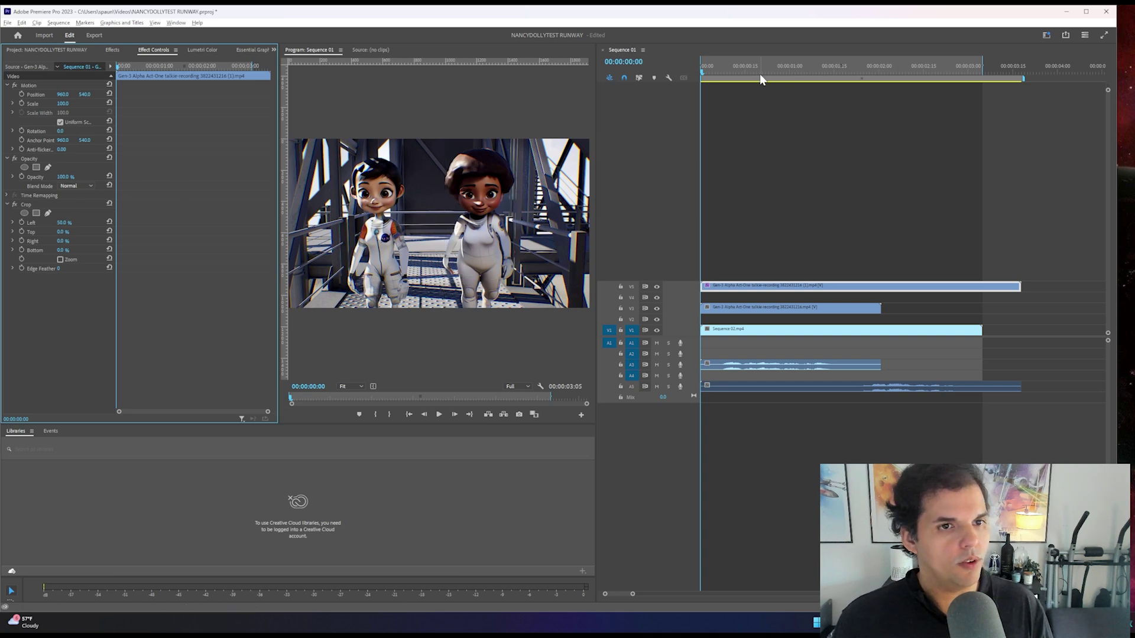
{"action": "left_click_drag", "start_coordinate": [760, 73], "coordinate": [601, 75]}
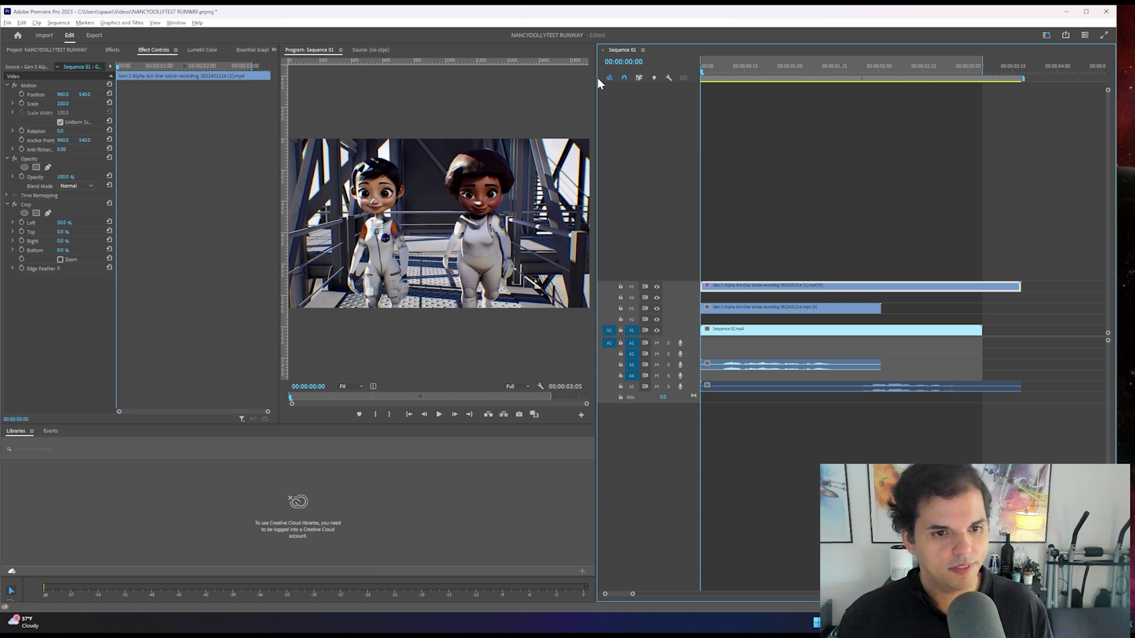
- Adjust the audio gain of both Act-One audio clips together and play the combined sequence
{"action": "left_click_drag", "start_coordinate": [857, 502], "coordinate": [748, 371]}
{"action": "right_click", "coordinate": [748, 371]}
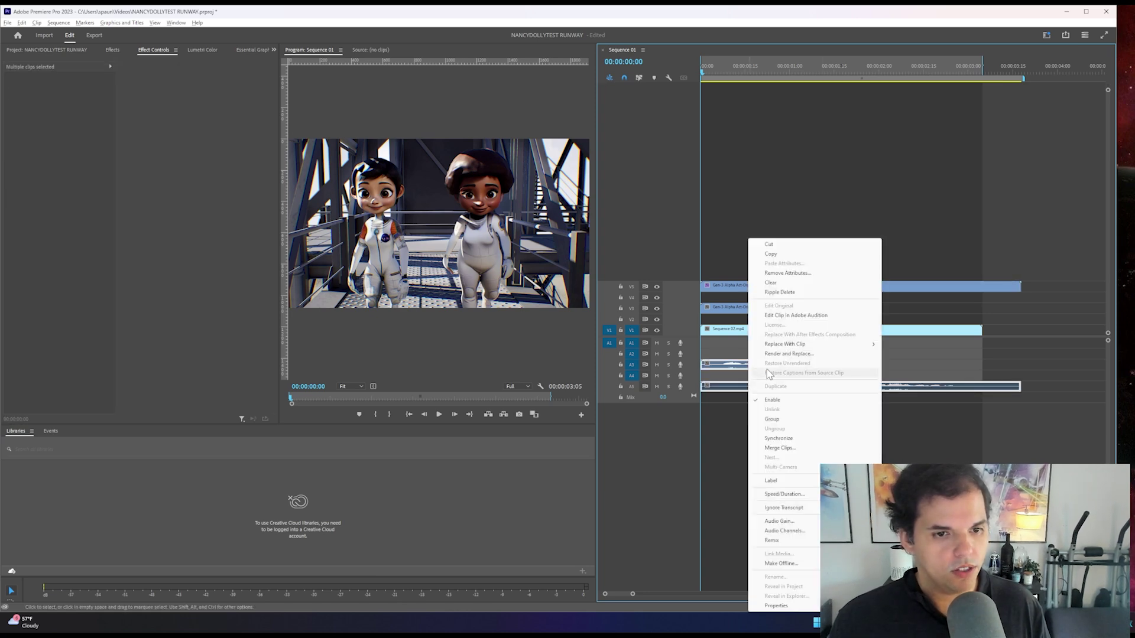
{"action": "left_click", "coordinate": [779, 521]}
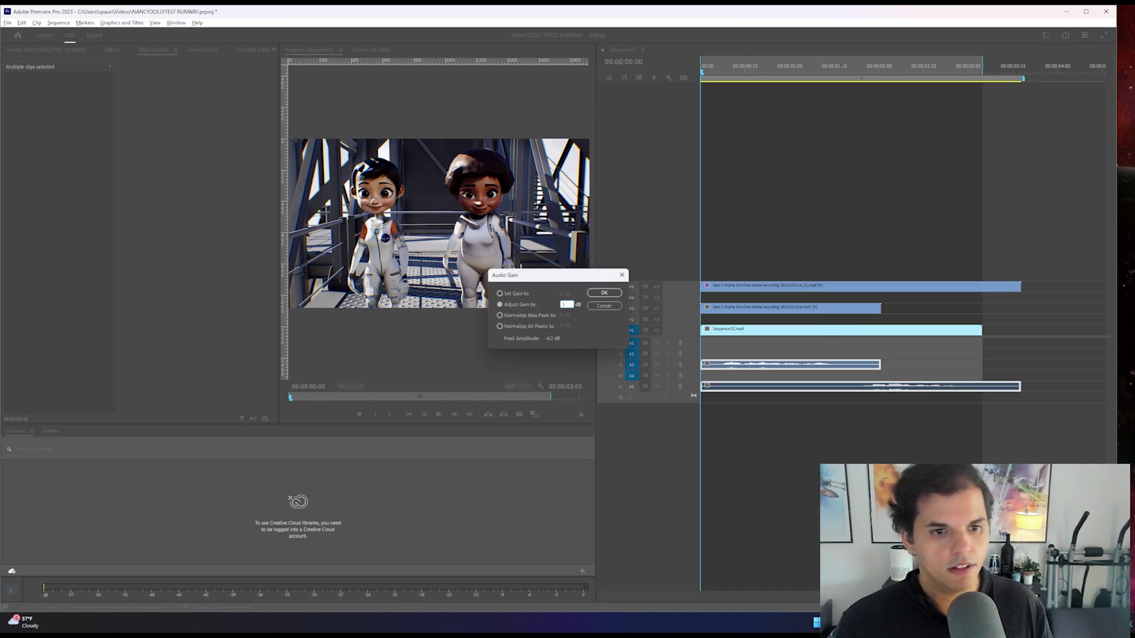
{"action": "key", "text": "Return"}
{"action": "key", "text": "space"}
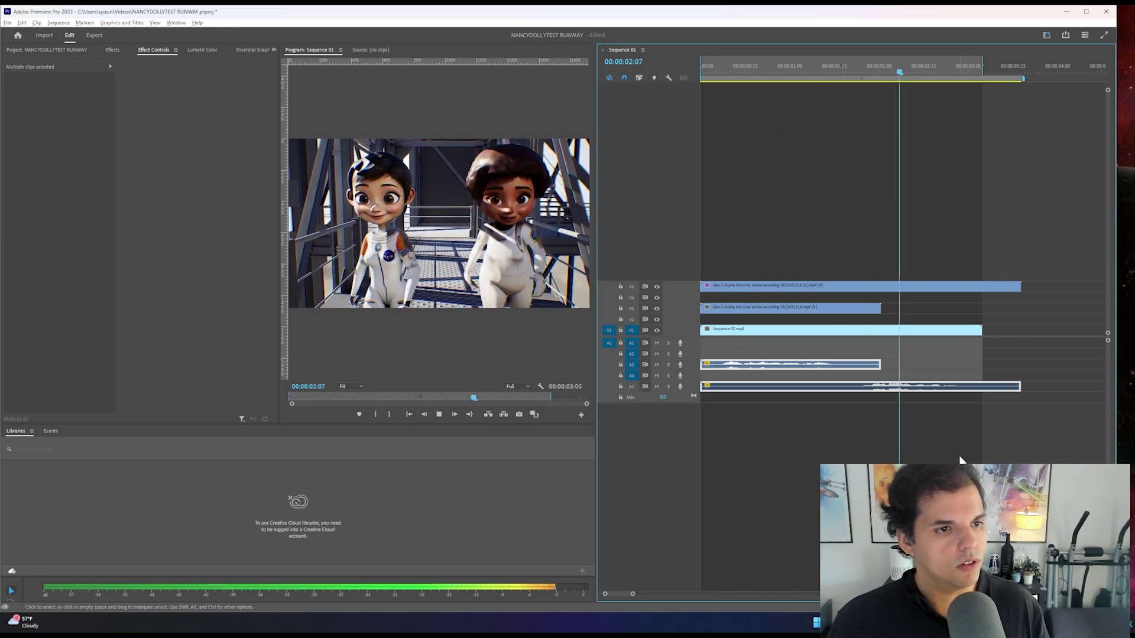
{"action": "key", "text": "space"}
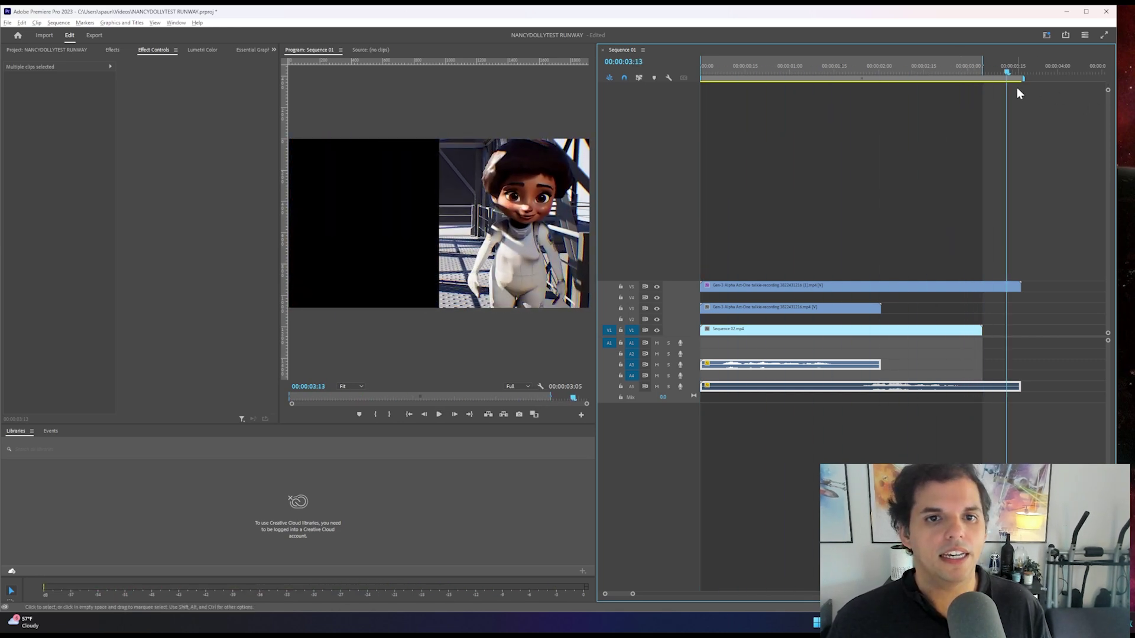
- Trim the end of the V5 Act-One video clip to match the base clip's end, and play the shot from the start
{"action": "left_click_drag", "start_coordinate": [1012, 76], "coordinate": [976, 77]}
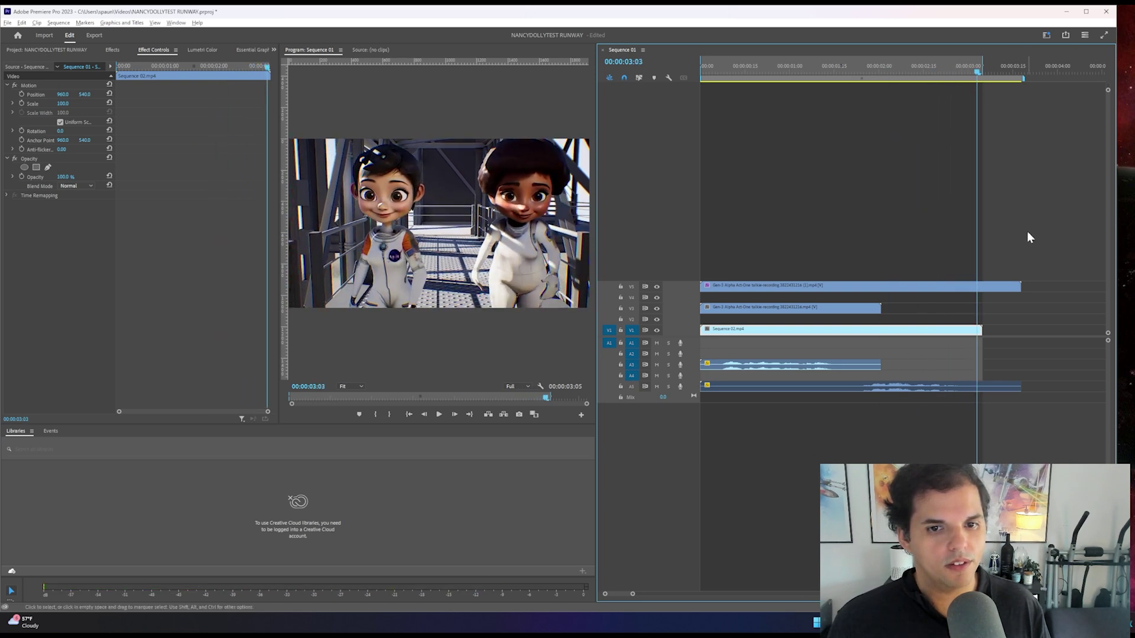
{"action": "left_click_drag", "start_coordinate": [1021, 287], "coordinate": [982, 286]}
{"action": "key", "text": "Home"}
{"action": "key", "text": "space"}
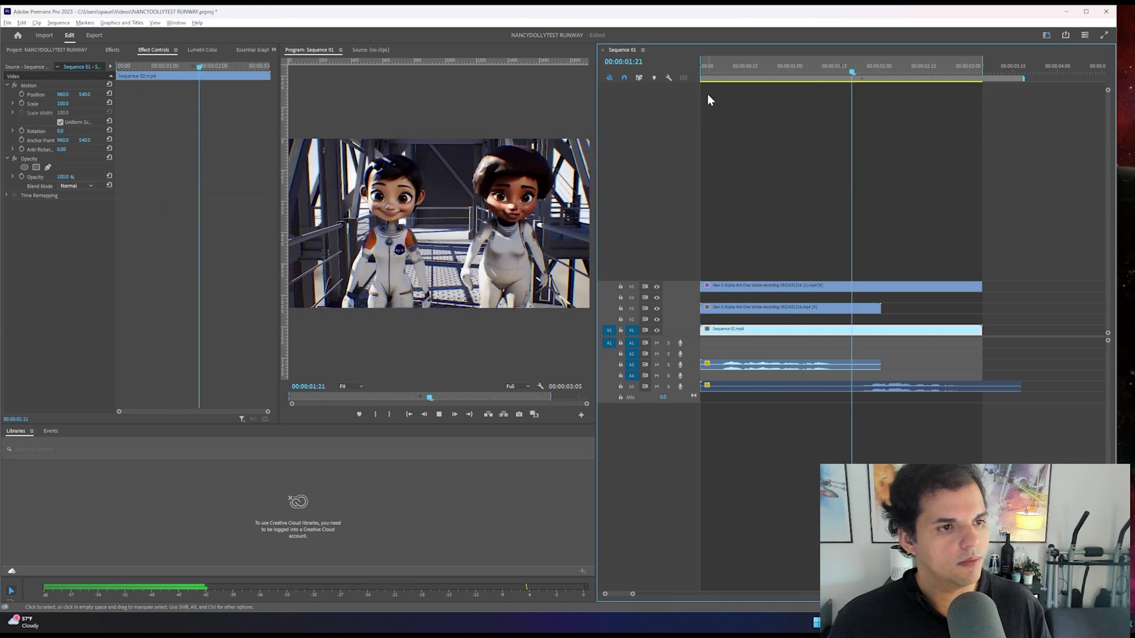
{"action": "key", "text": "space"}
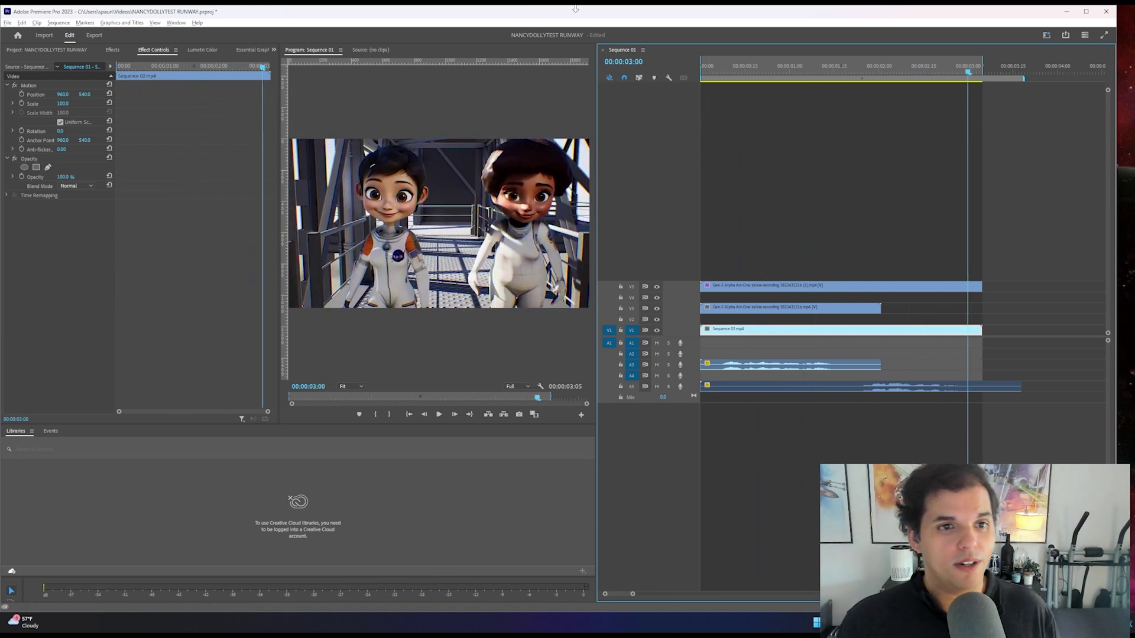
- Replay the combined shot from its start several times to review both characters' facial performances and dialogue
{"action": "key", "text": "Home"}
{"action": "key", "text": "space"}
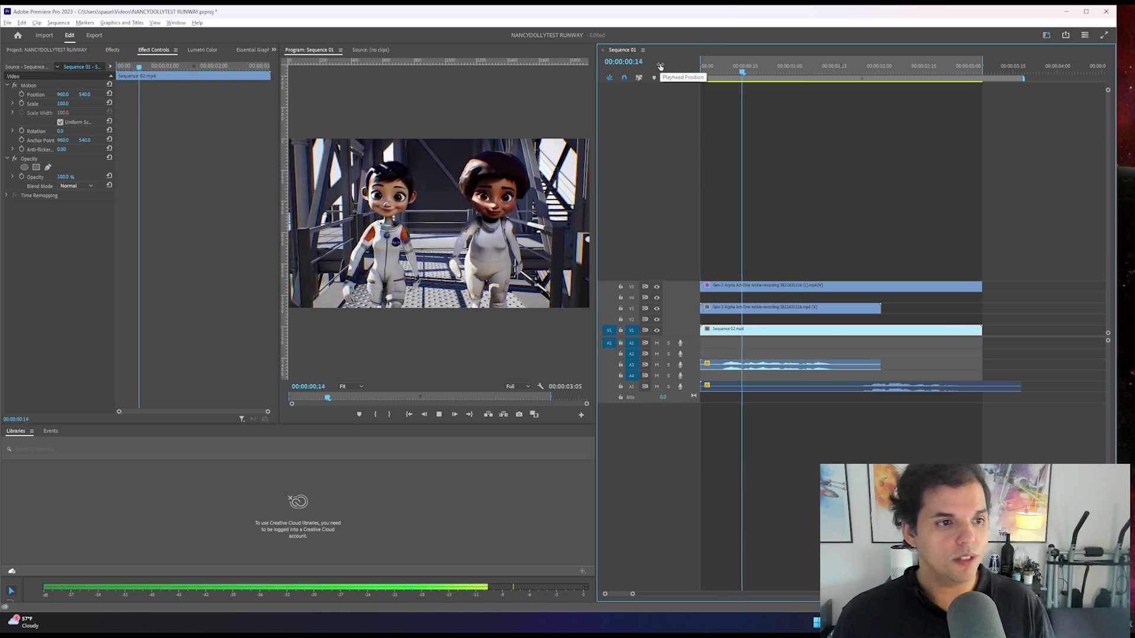
{"action": "key", "text": "space"}
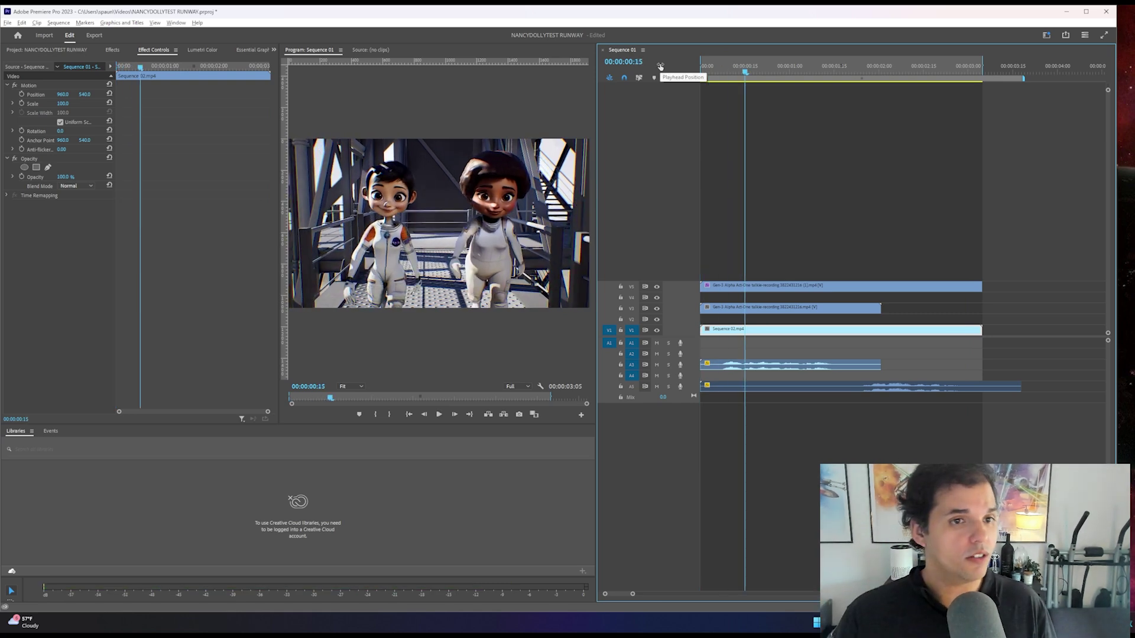
{"action": "key", "text": "Home"}
{"action": "key", "text": "space"}
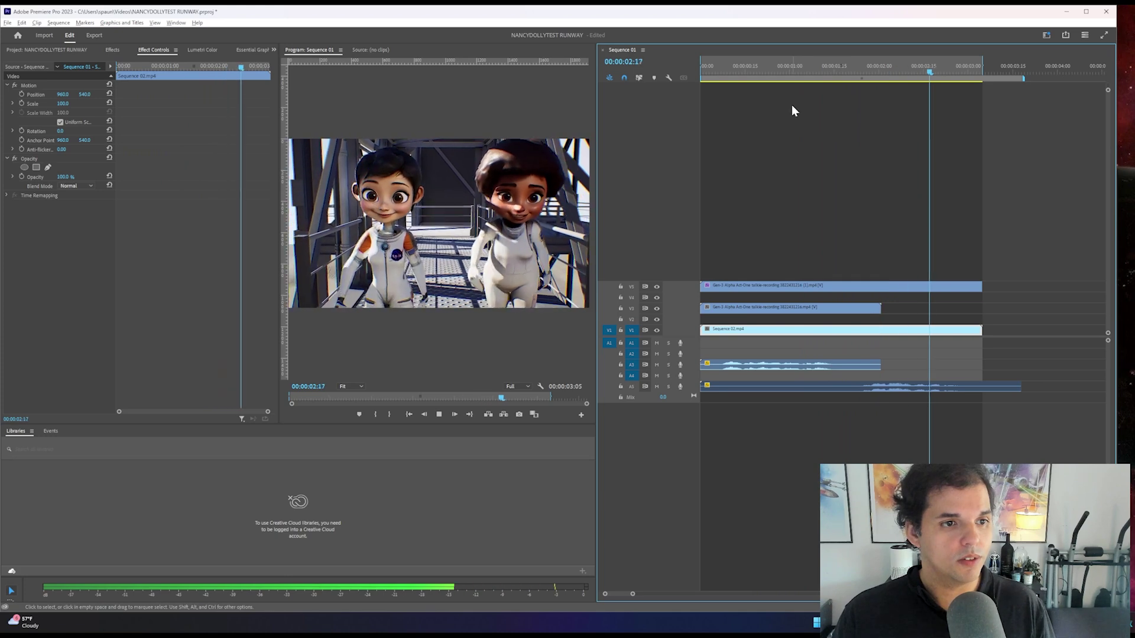
{"action": "key", "text": "space"}
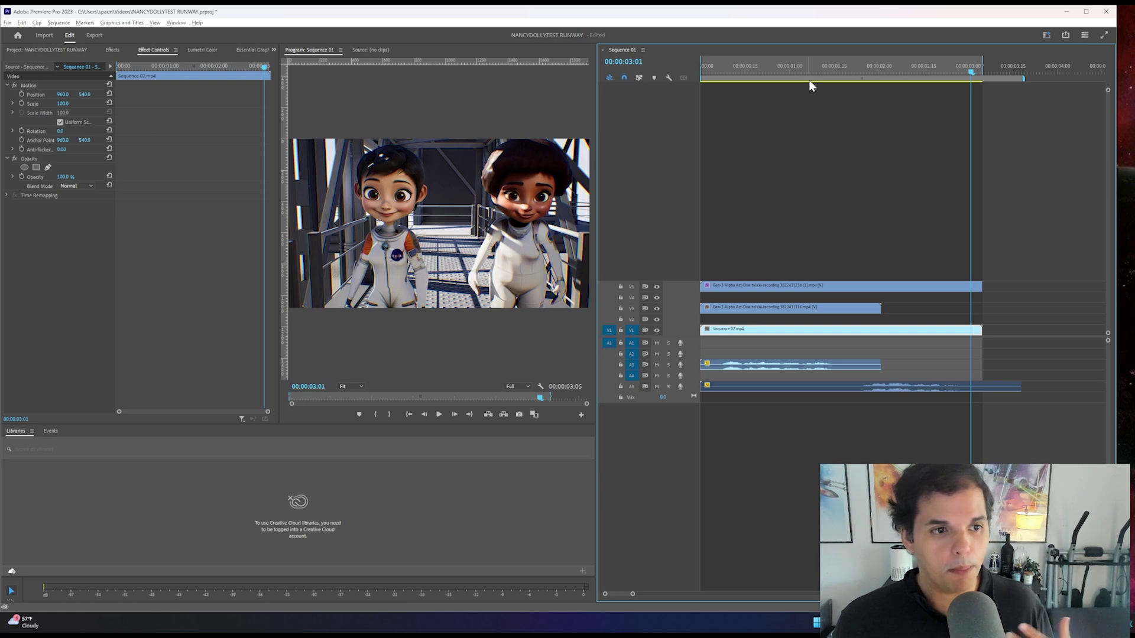
{"action": "mouse_move", "coordinate": [851, 77]}
{"action": "left_mouse_down"}
{"action": "mouse_move", "coordinate": [806, 59]}
{"action": "mouse_move", "coordinate": [657, 73]}
{"action": "left_mouse_up"}
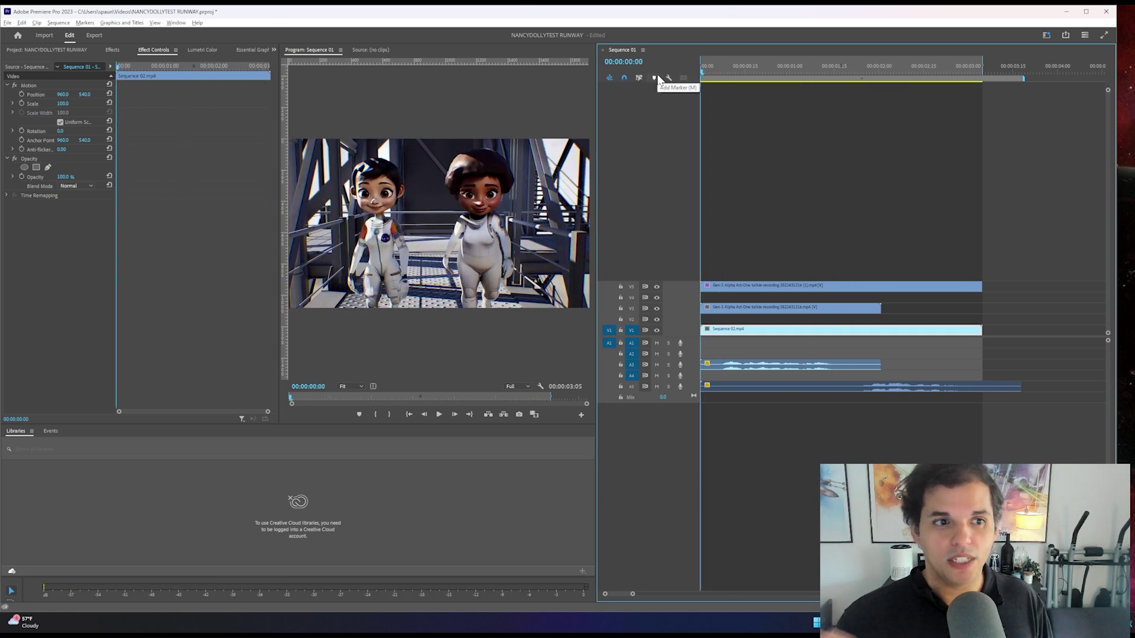
{"action": "key", "text": "space"}
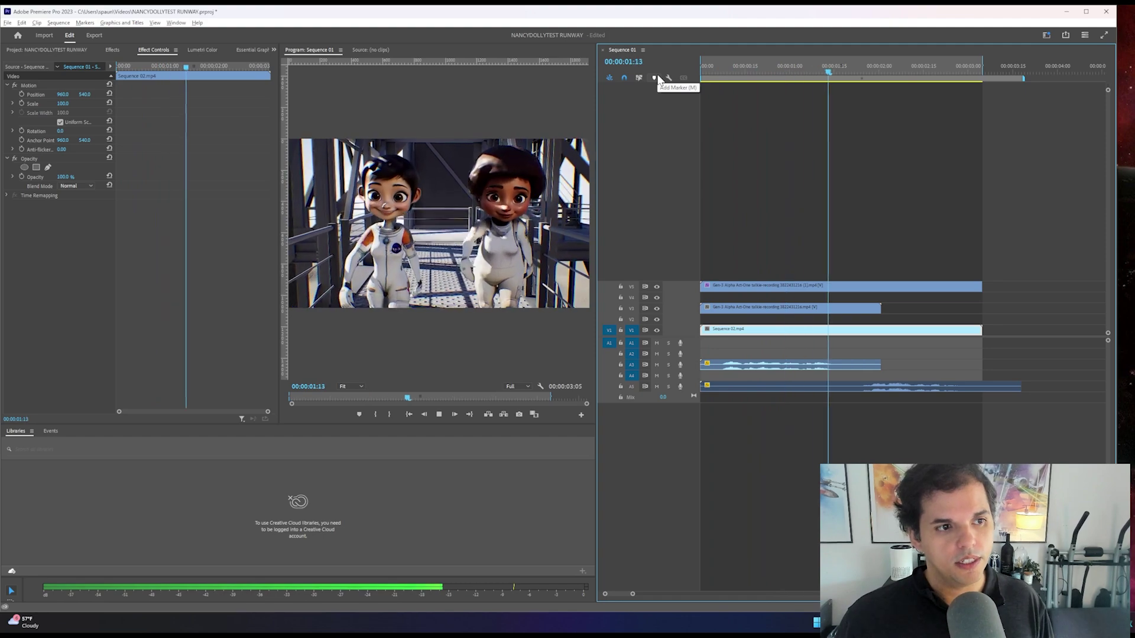